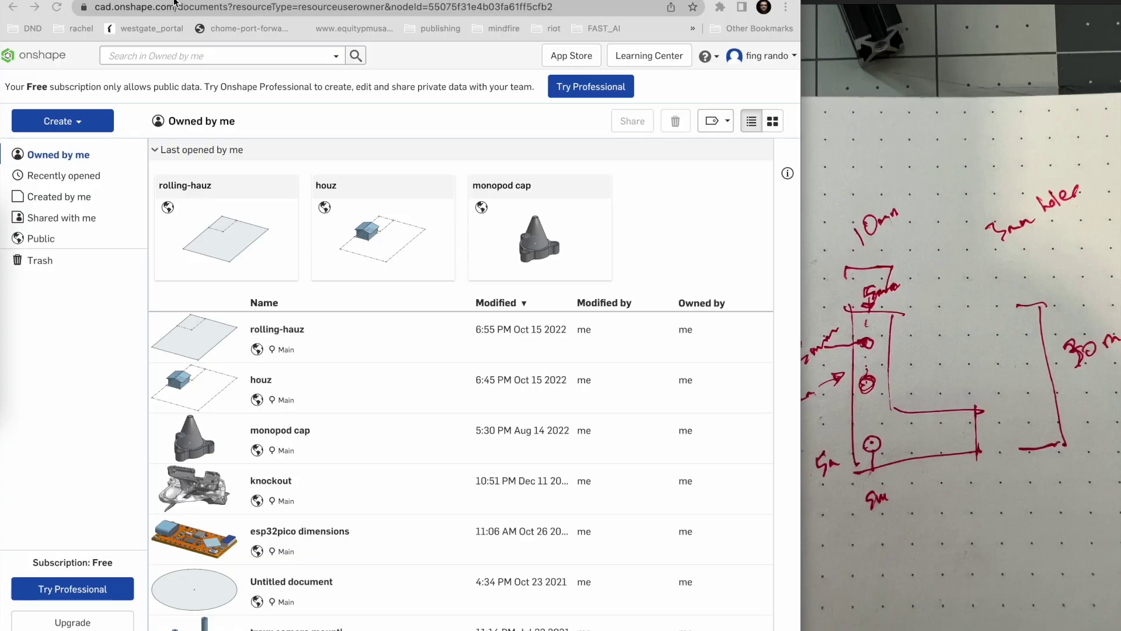
Visit the onshape.com home page and return to the list of owned documents
left_click(160, 11)
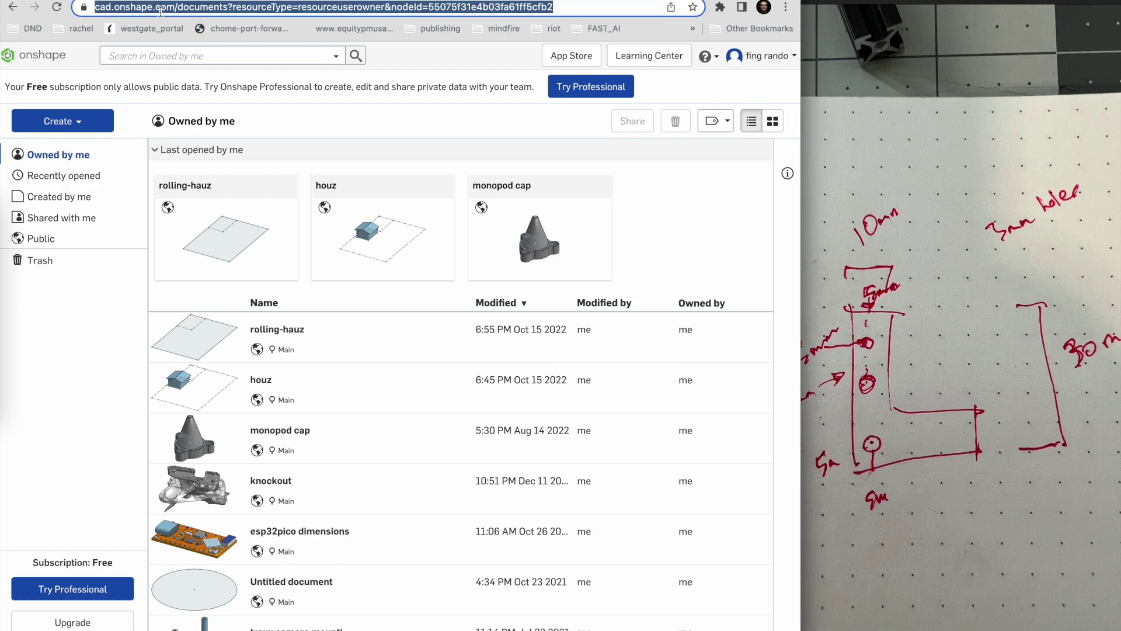
type("onshape")
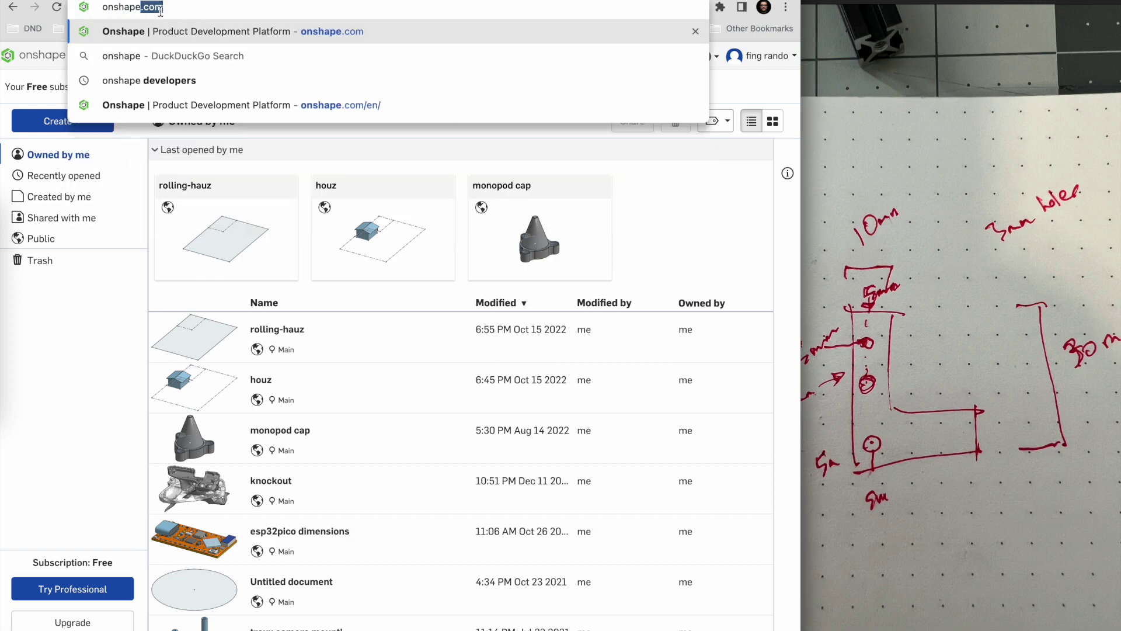
key("Return")
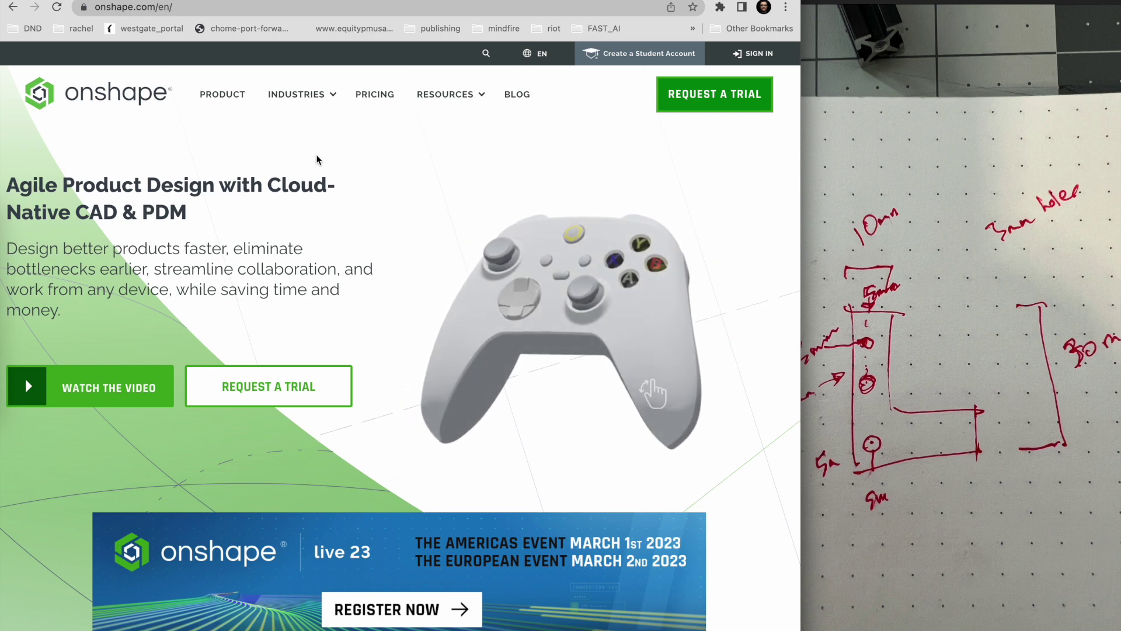
left_click(12, 8)
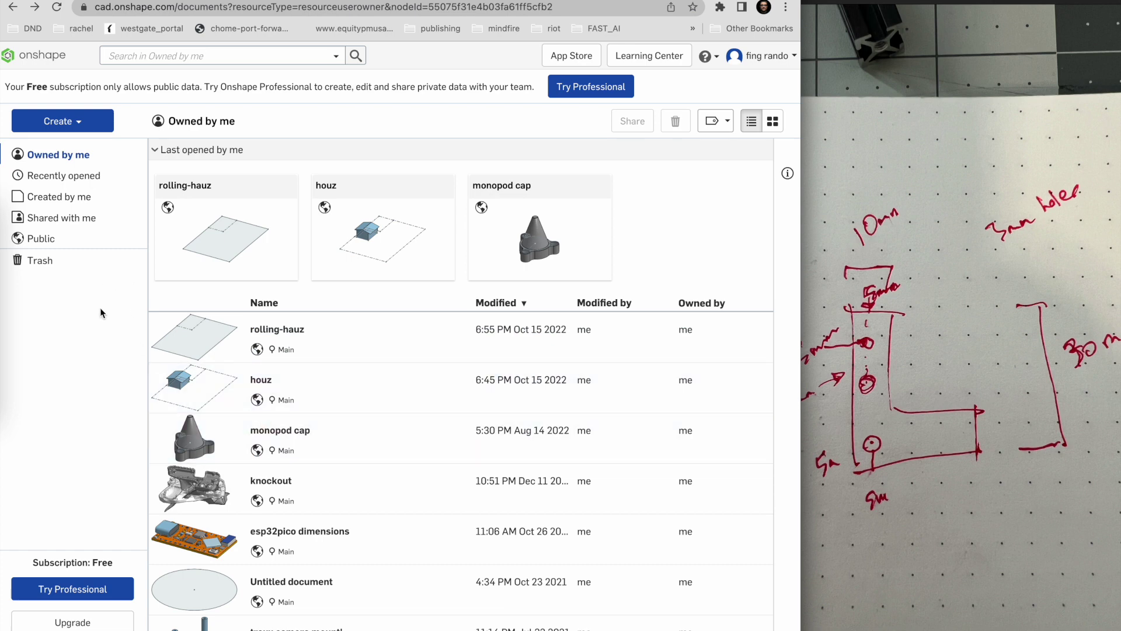
Create a new public document named "my first bracket yo"
left_click(70, 131)
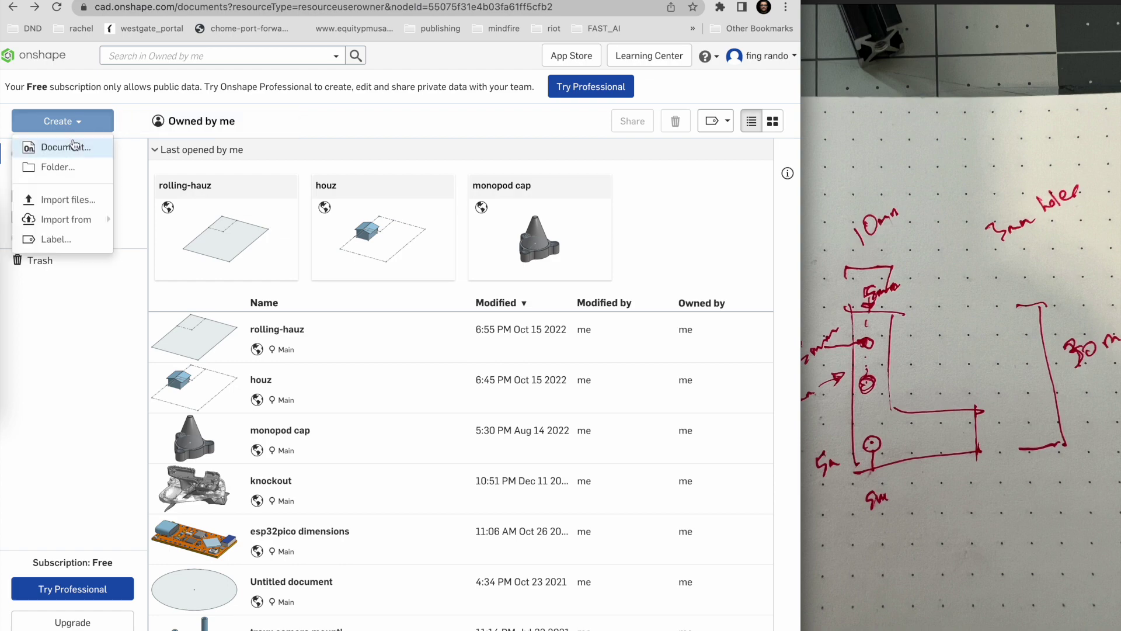
left_click(73, 146)
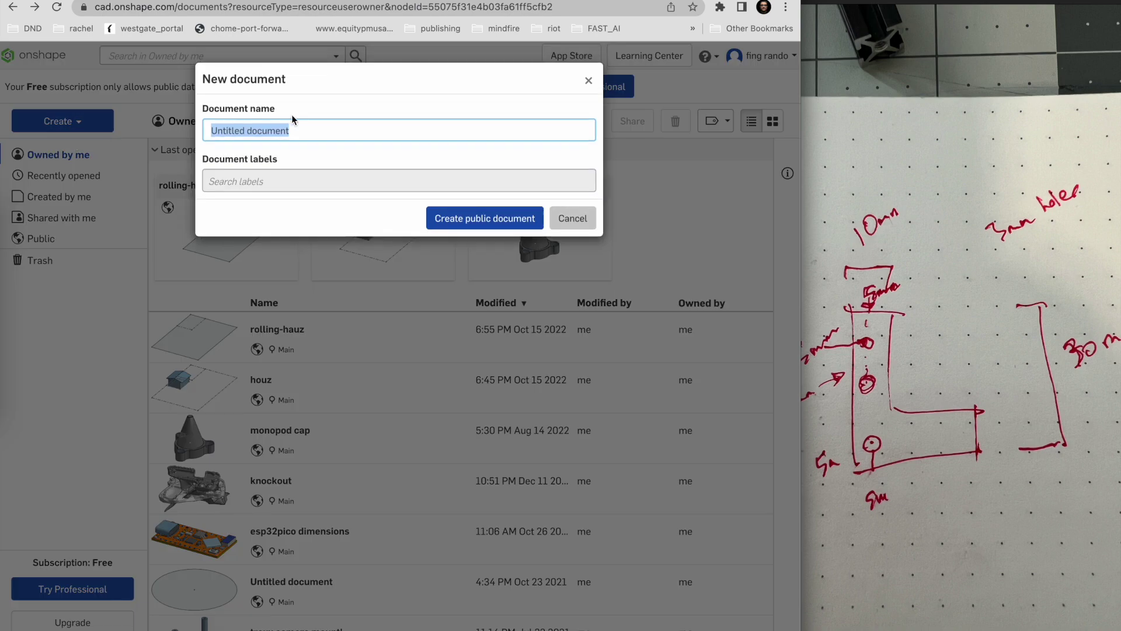
type("my first bracket yo")
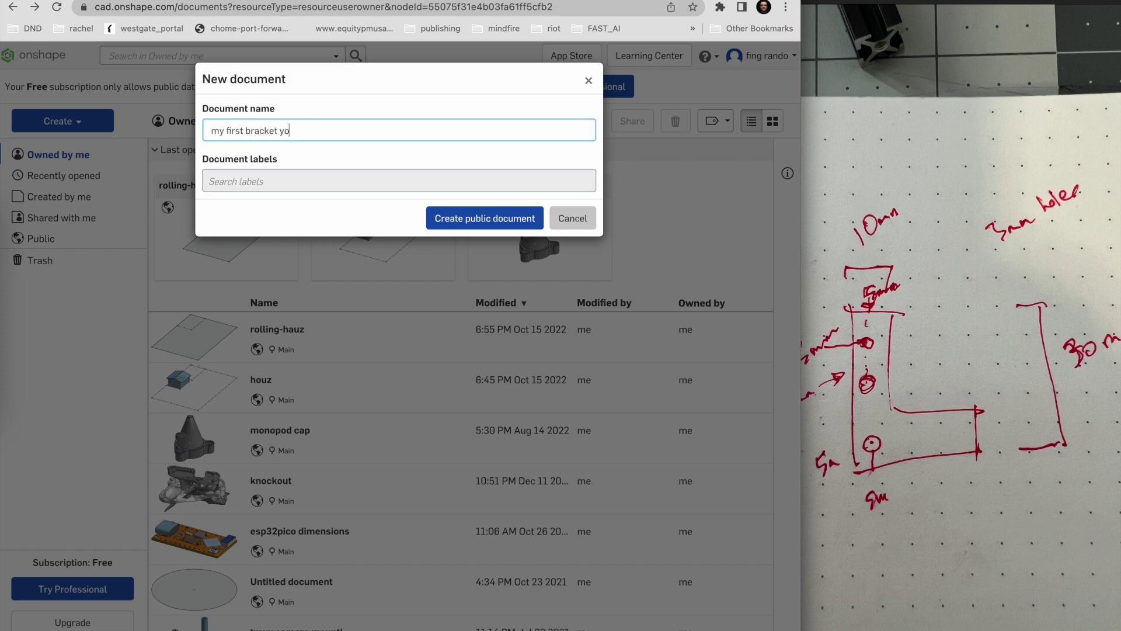
left_click(507, 219)
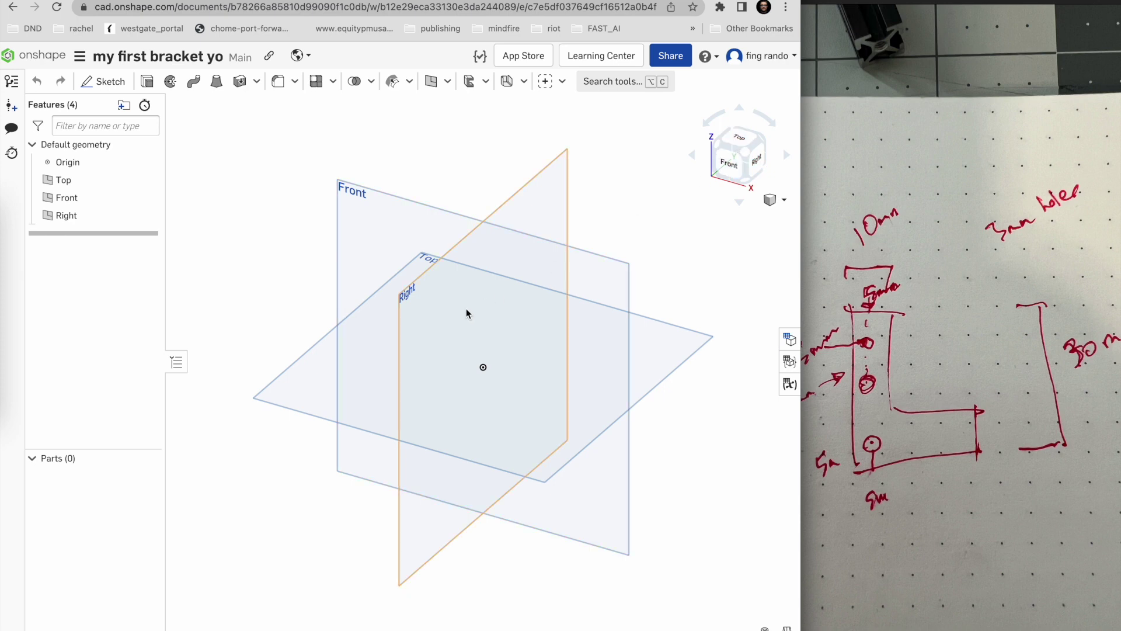
Examine the default planes from the top, front and left, returning to the isometric view
left_click(741, 143)
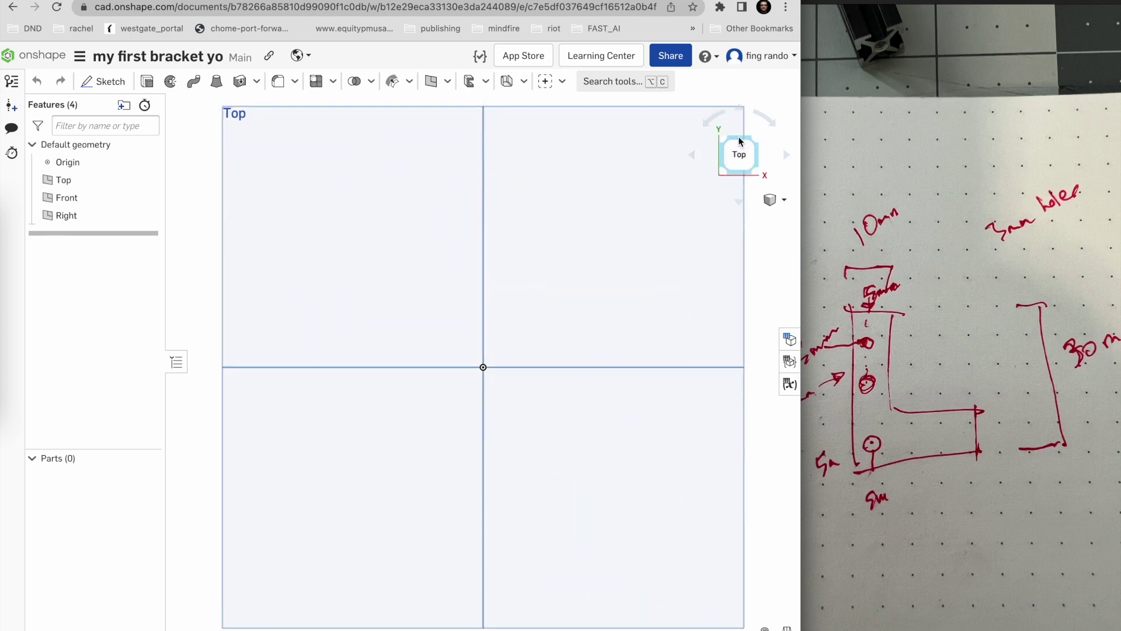
left_click(757, 171)
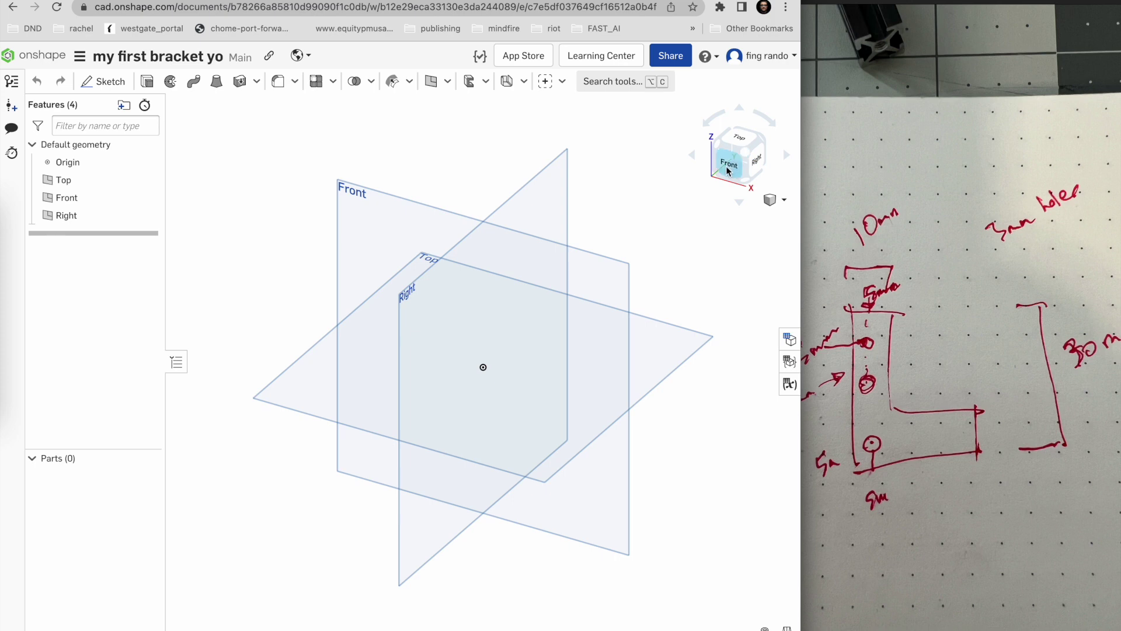
left_click(730, 169)
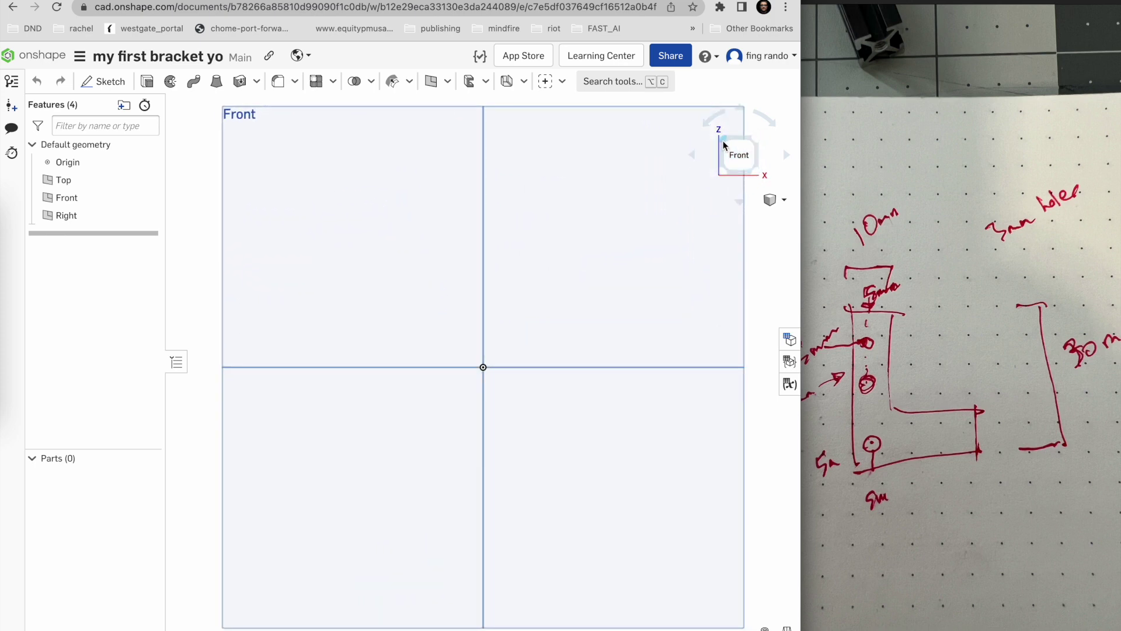
left_click(725, 149)
left_click(728, 166)
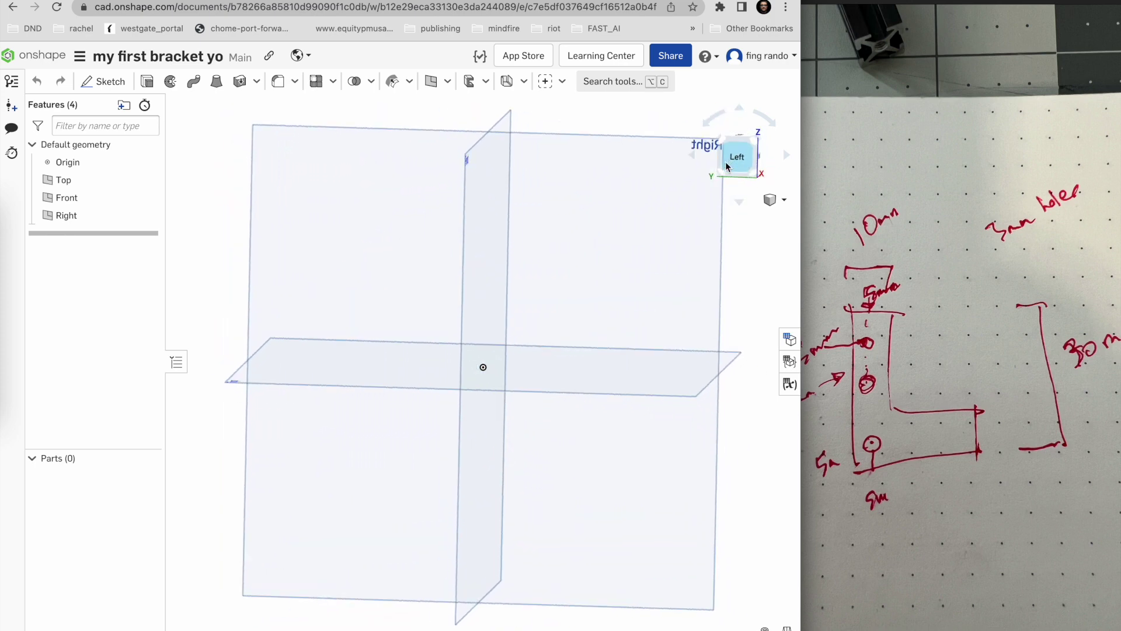
left_click(758, 145)
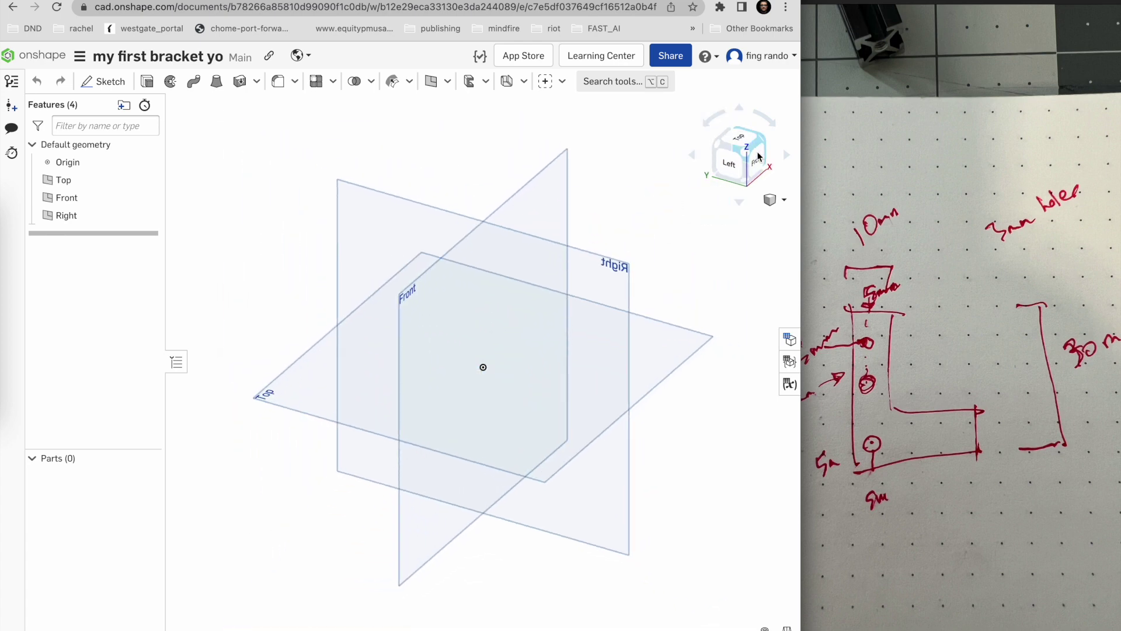
left_click(757, 153)
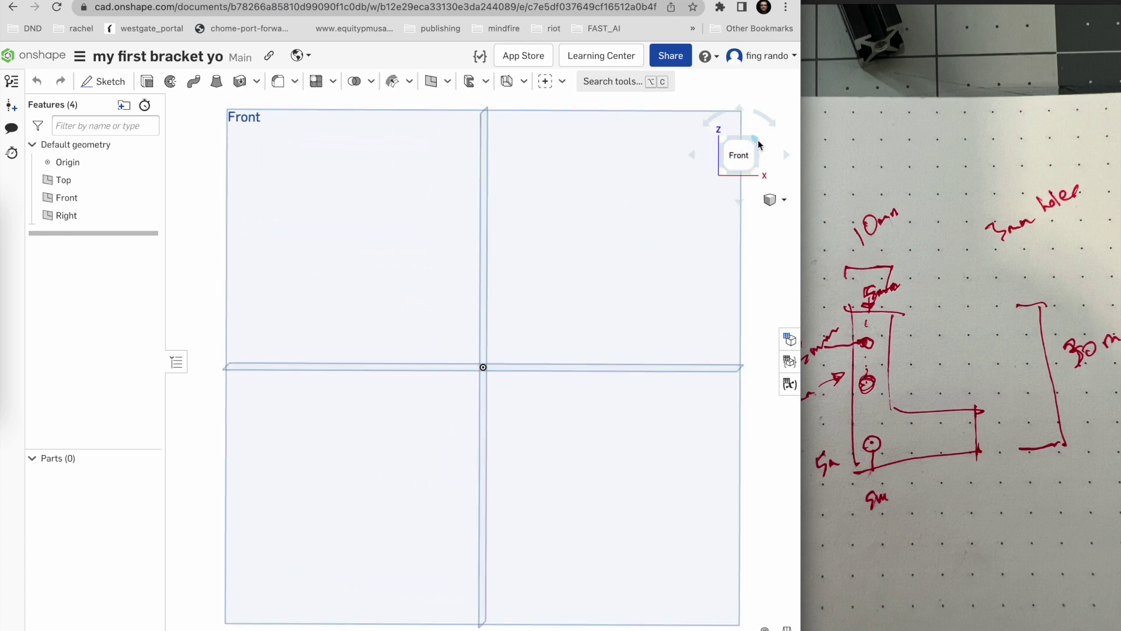
left_click(757, 144)
left_click(741, 138)
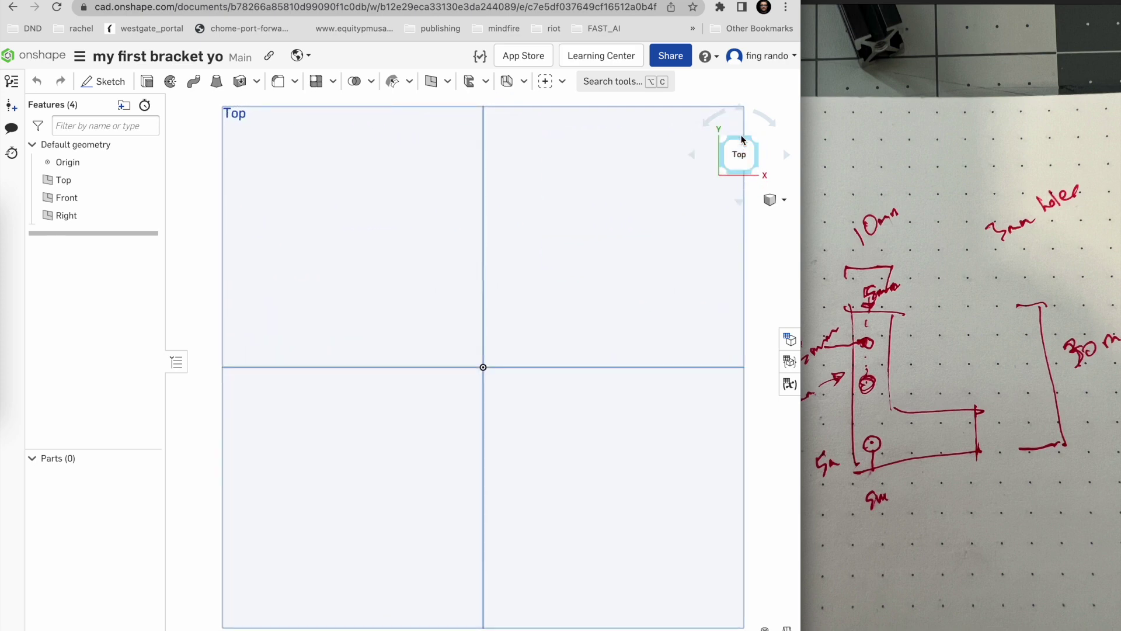
left_click(758, 174)
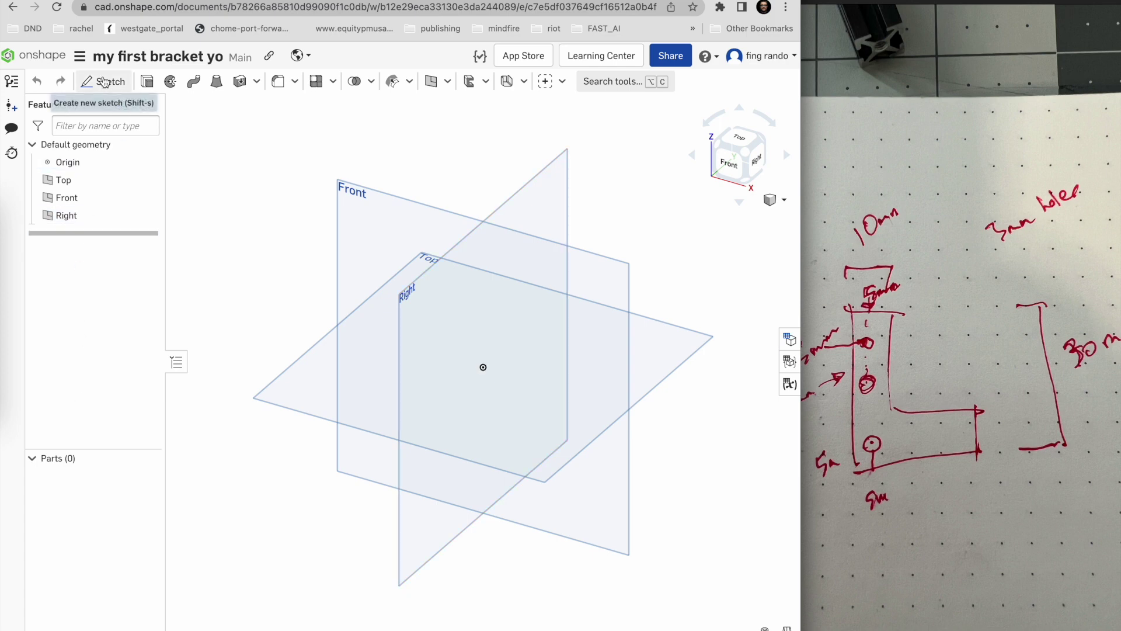
left_click(104, 82)
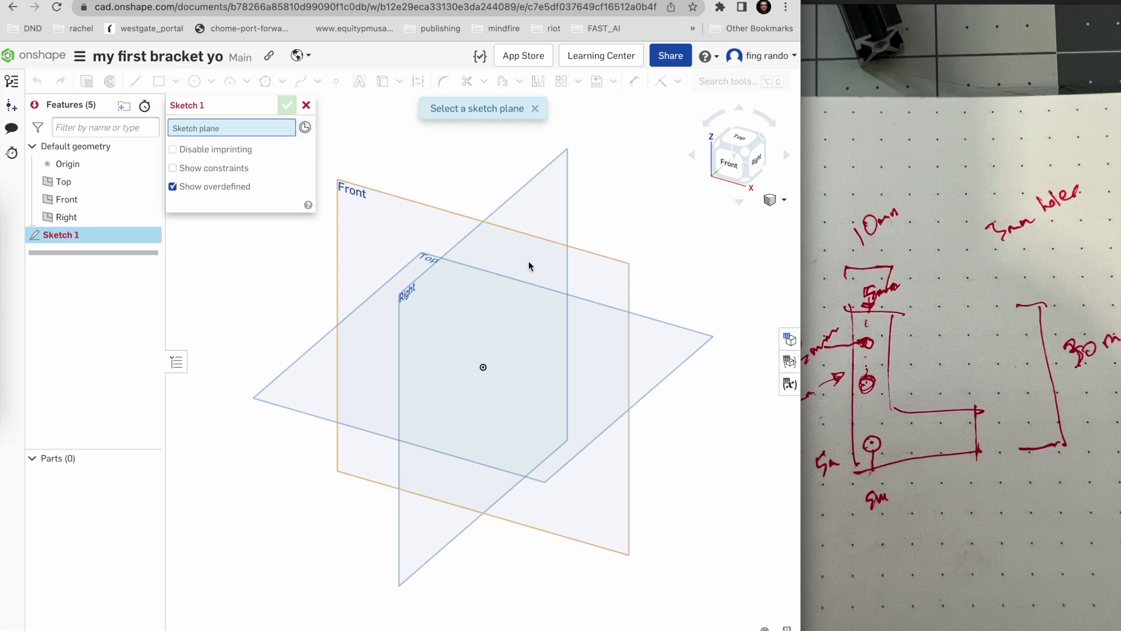
left_click(305, 392)
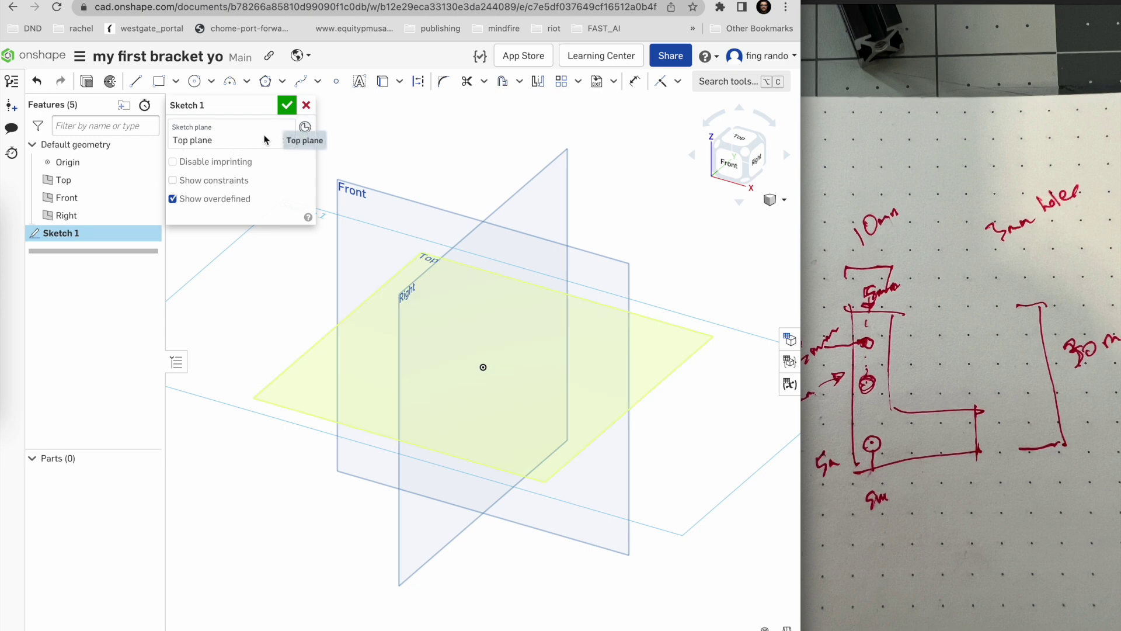
left_click(289, 133)
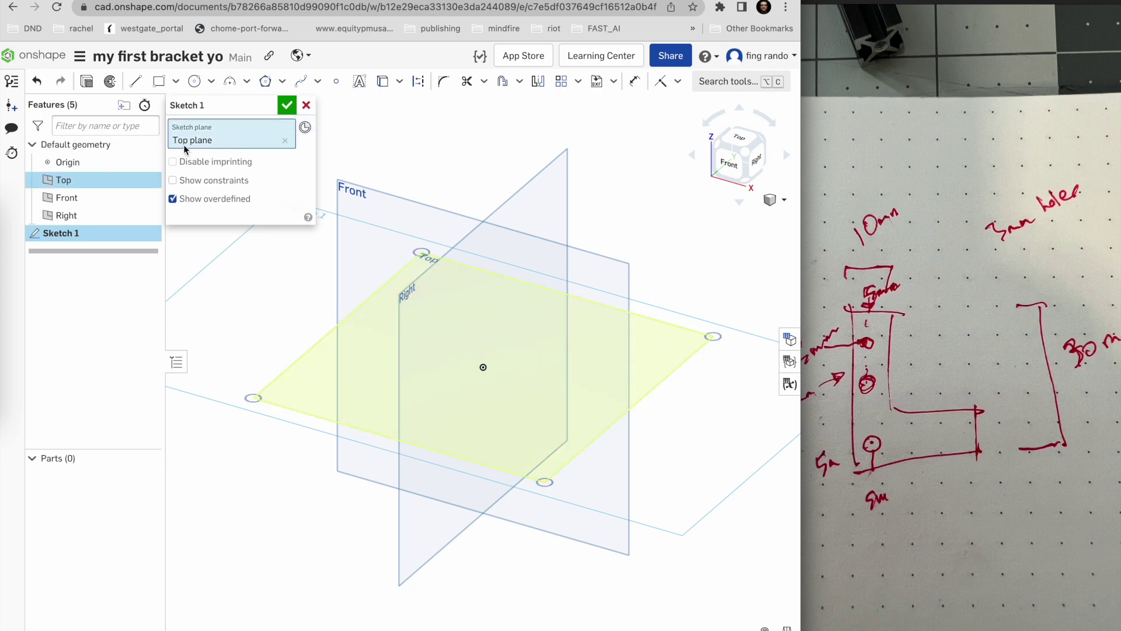
left_click(396, 214)
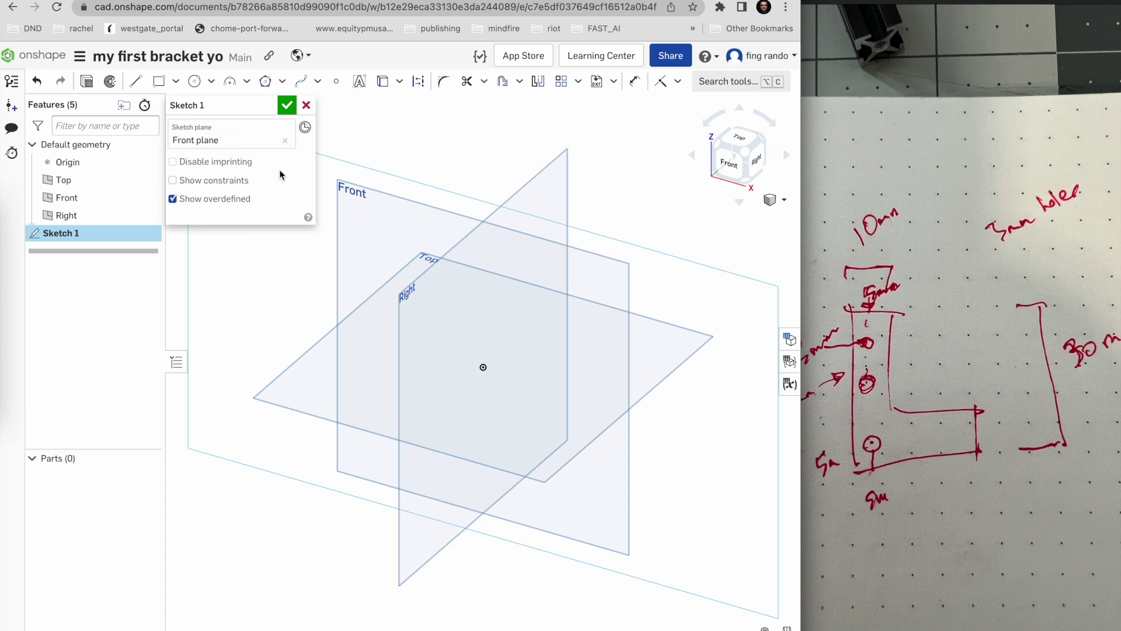
left_click(253, 145)
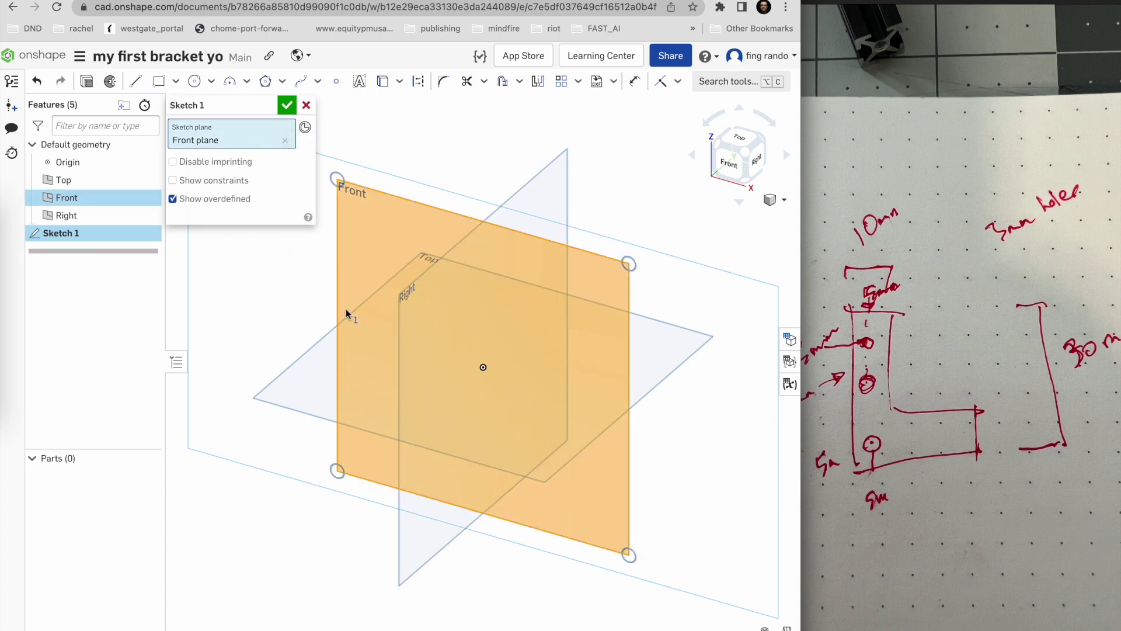
left_click(321, 376)
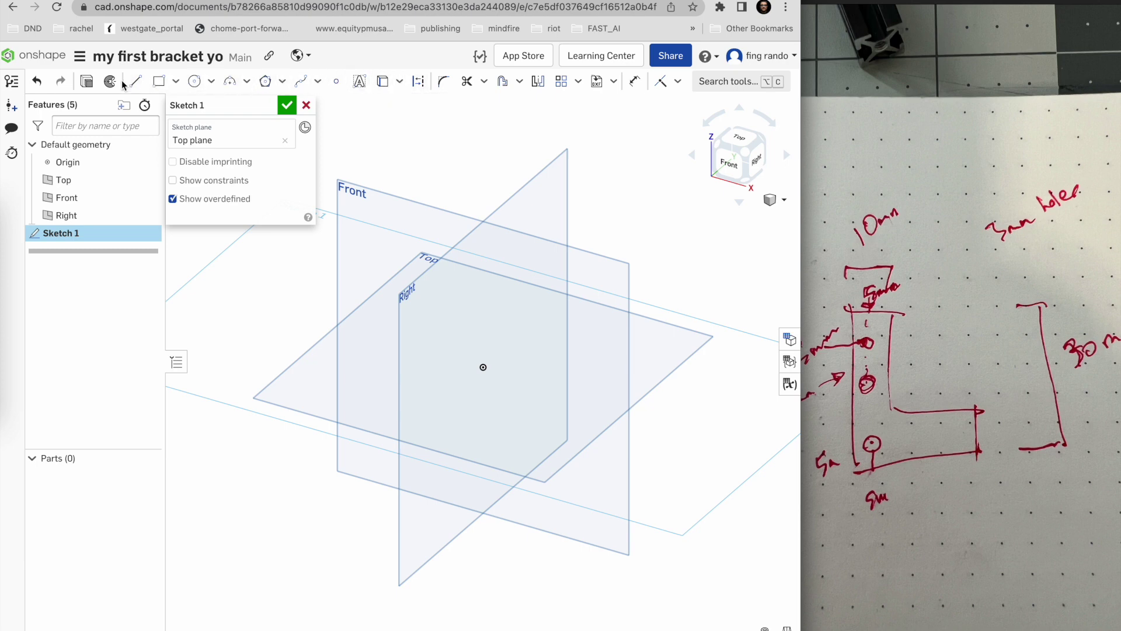
left_click(308, 107)
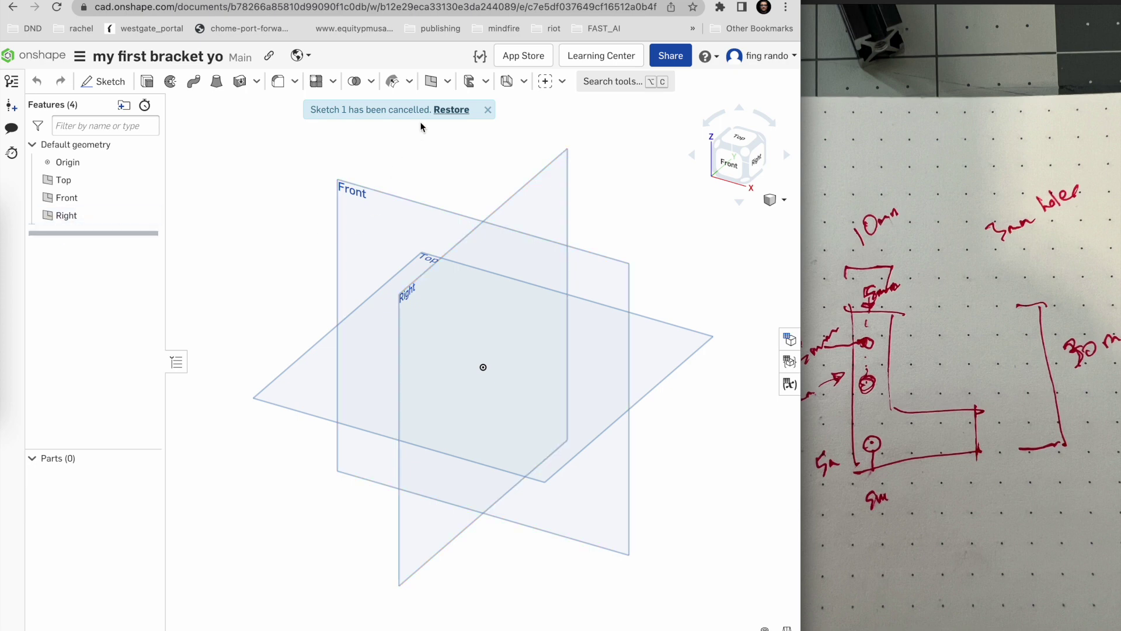
left_click(487, 110)
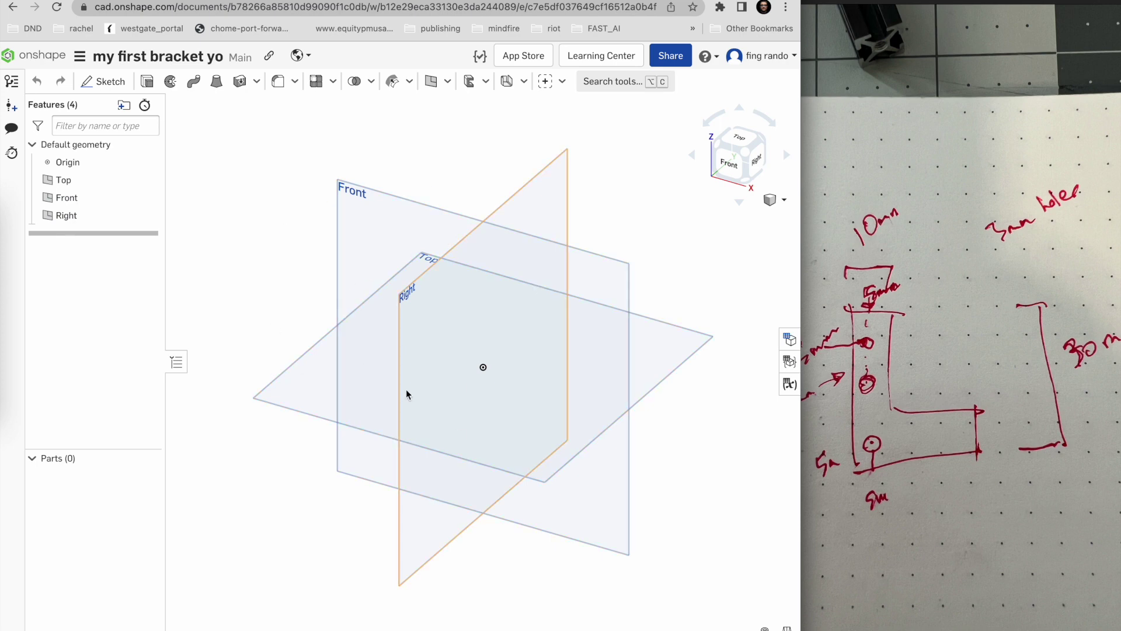
left_click(110, 82)
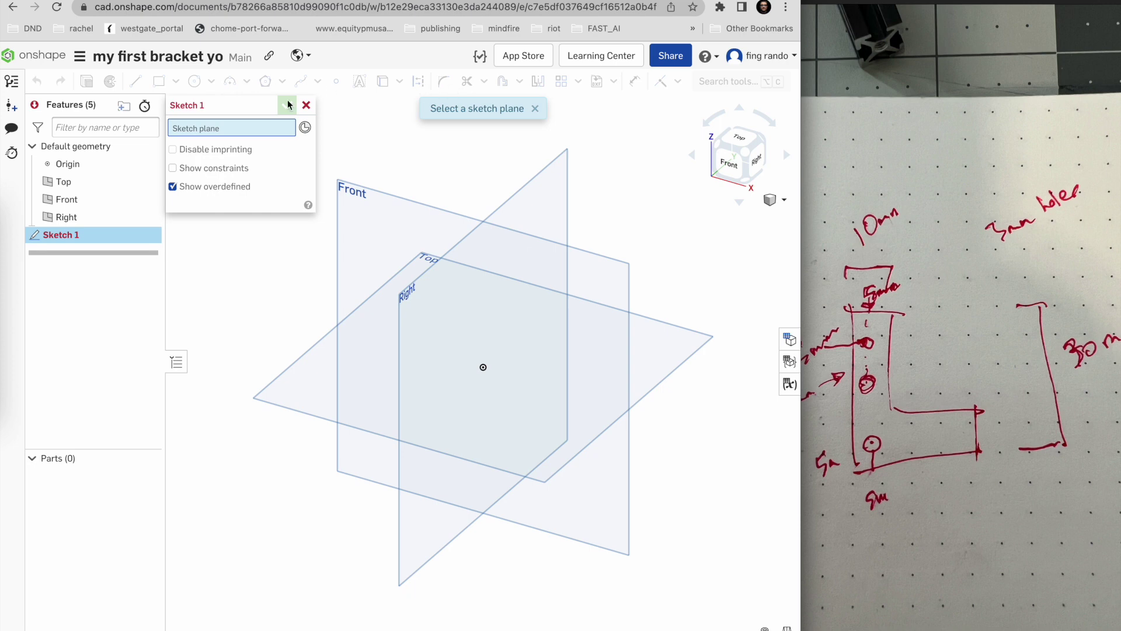
left_click(306, 105)
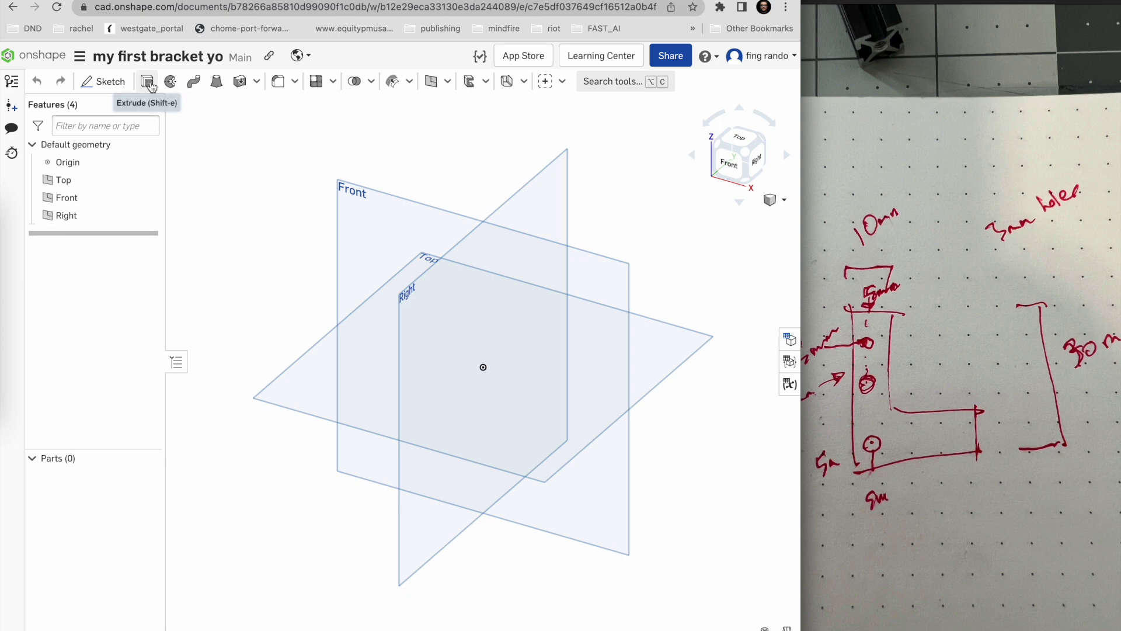
Start a new sketch on the Top plane
left_click(105, 81)
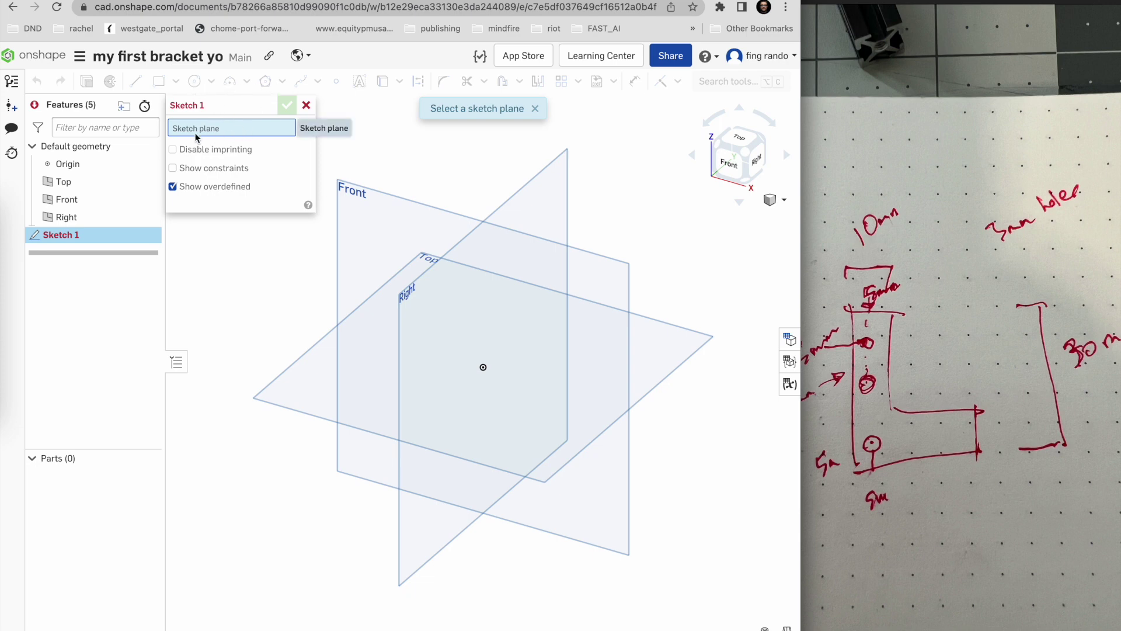
left_click(333, 374)
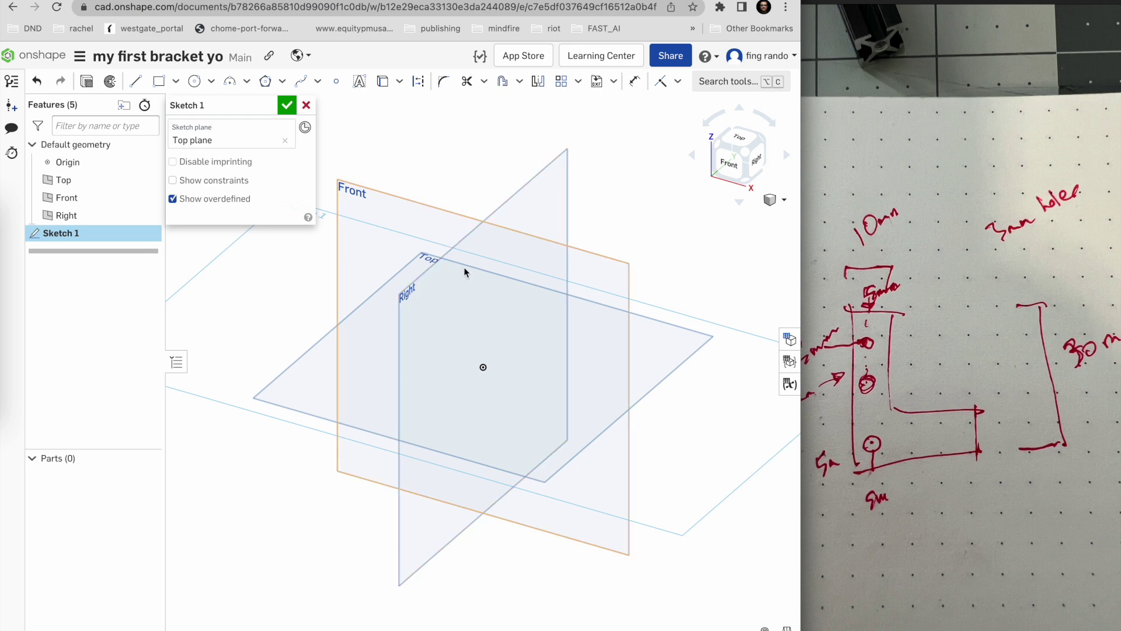
Hide the Top, Front and Right default planes in turn and show them all again
left_click(148, 180)
left_click(148, 199)
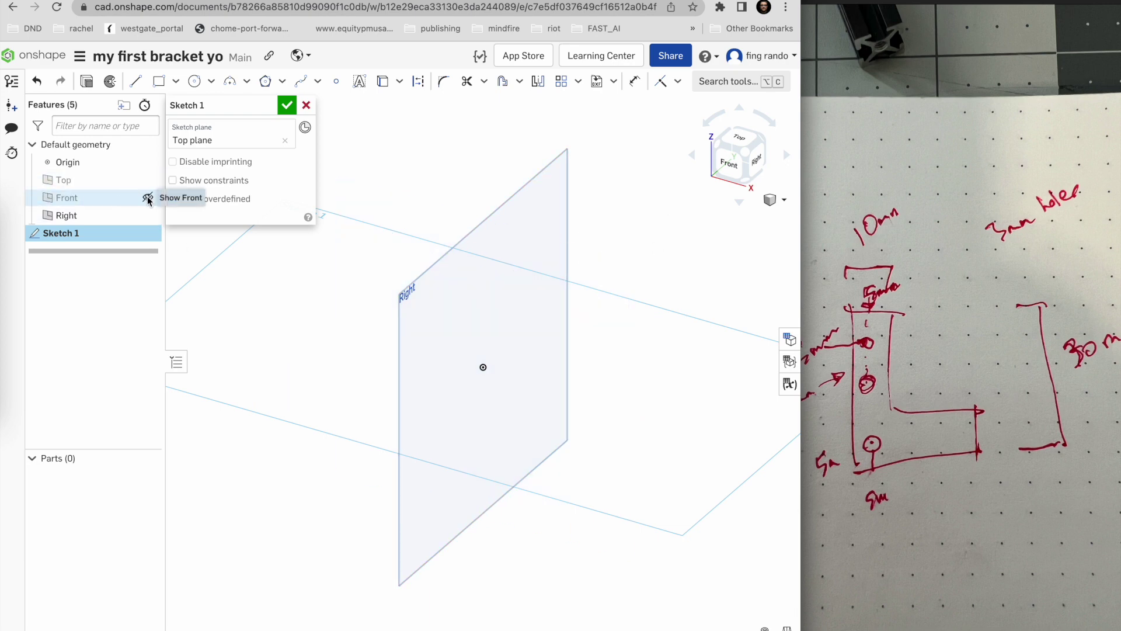
left_click(148, 179)
left_click(148, 198)
left_click(147, 215)
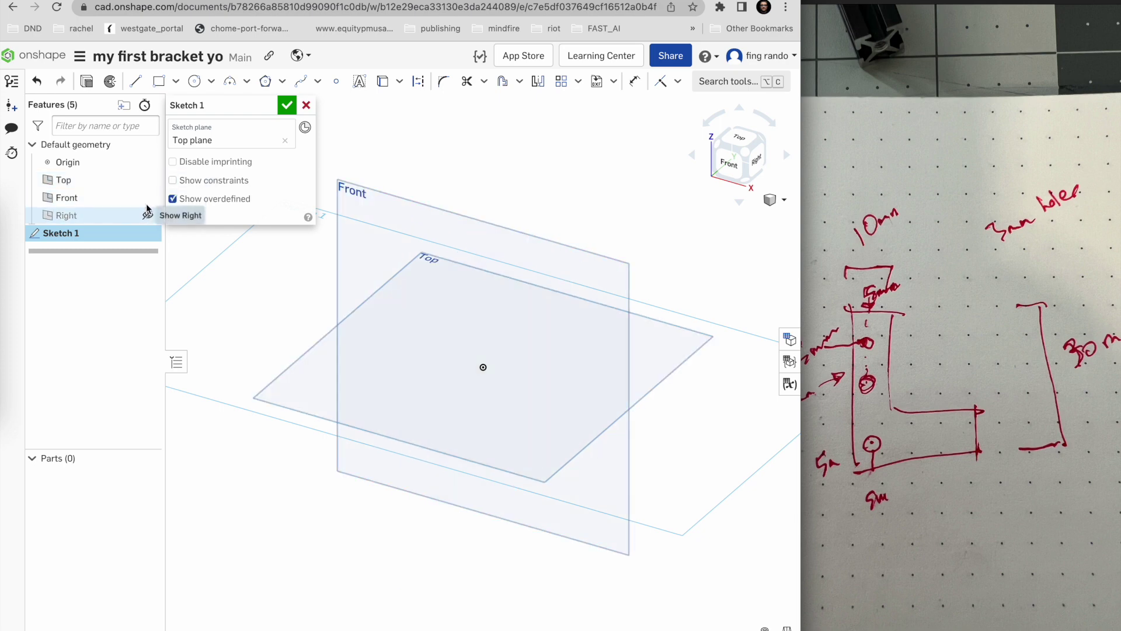
left_click(148, 197)
left_click(148, 198)
left_click(148, 216)
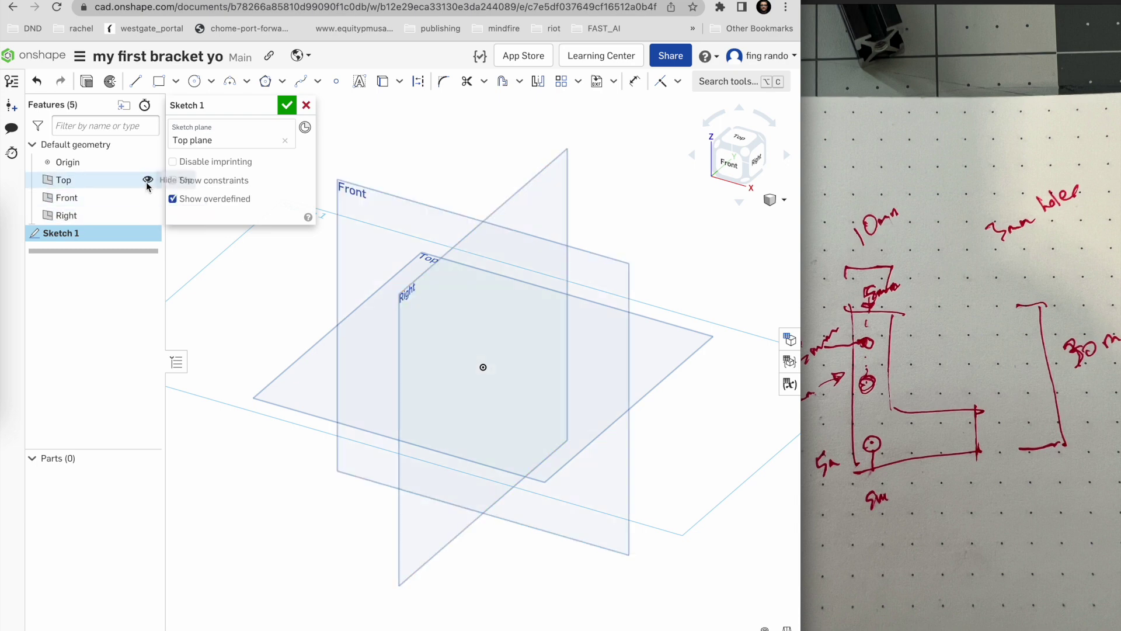
Examine the origin in the top and isometric views, ending with the sketch plane seen straight from the top
left_click(739, 141)
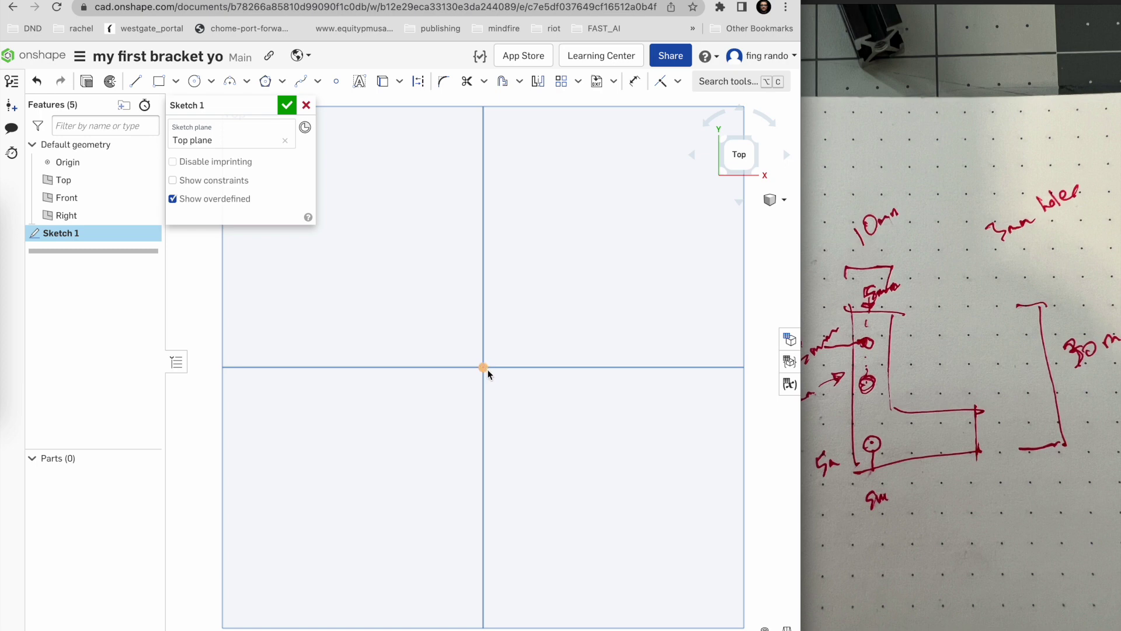
left_click(483, 366)
left_click(758, 171)
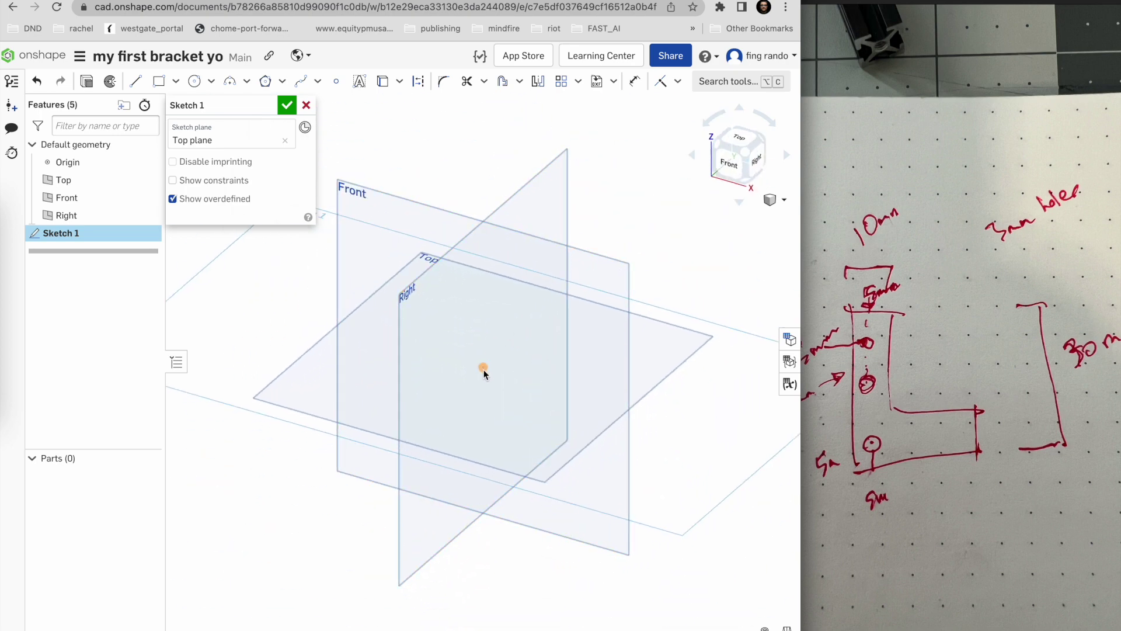
left_click(739, 139)
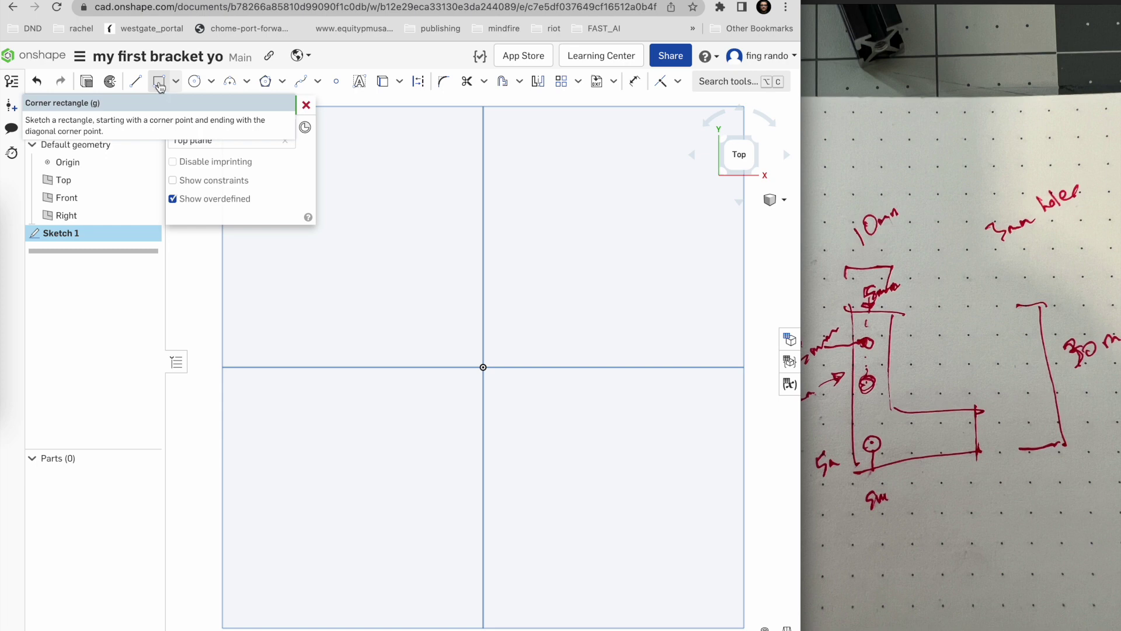
Draw a trial corner rectangle from the origin, about 35 mm wide and 51 mm high, and undo it
left_click(160, 86)
left_click(175, 81)
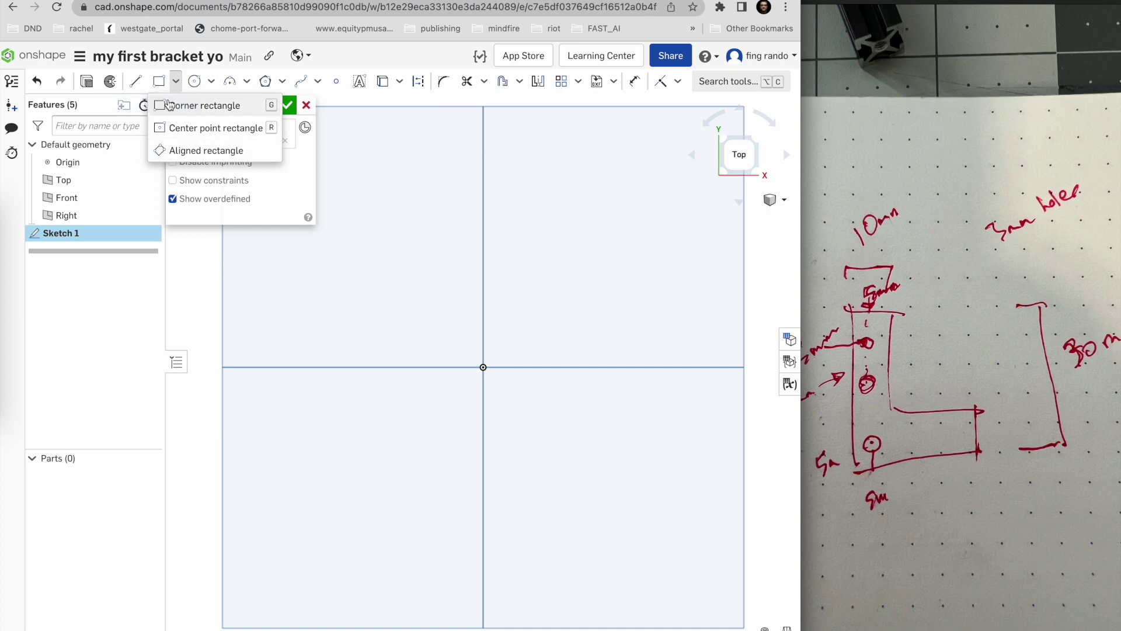
left_click(189, 108)
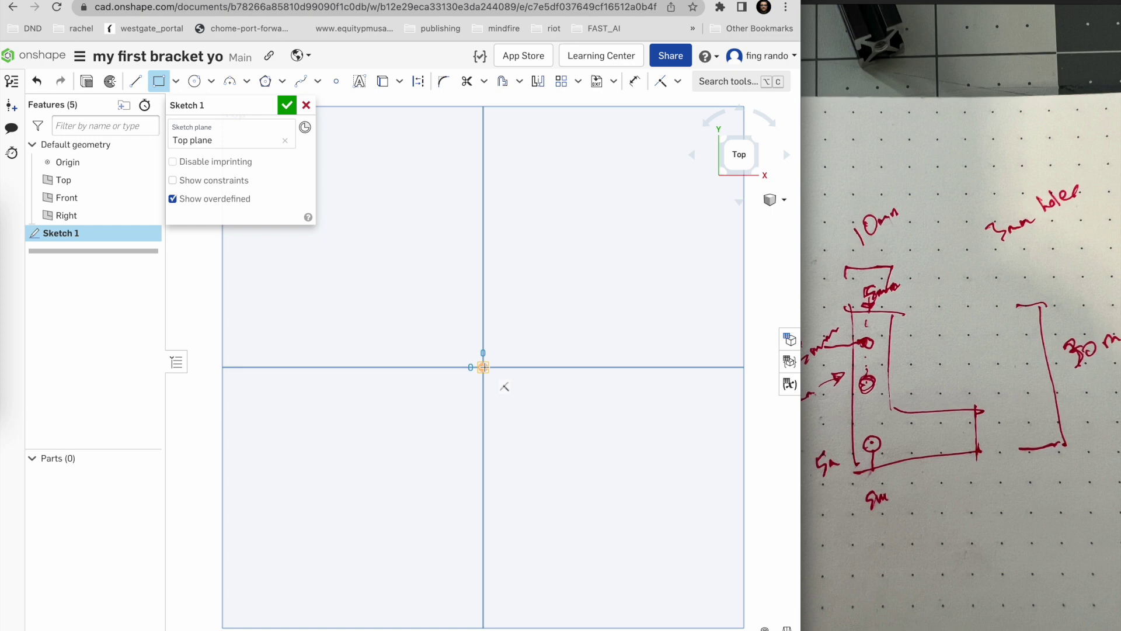
left_click(492, 364)
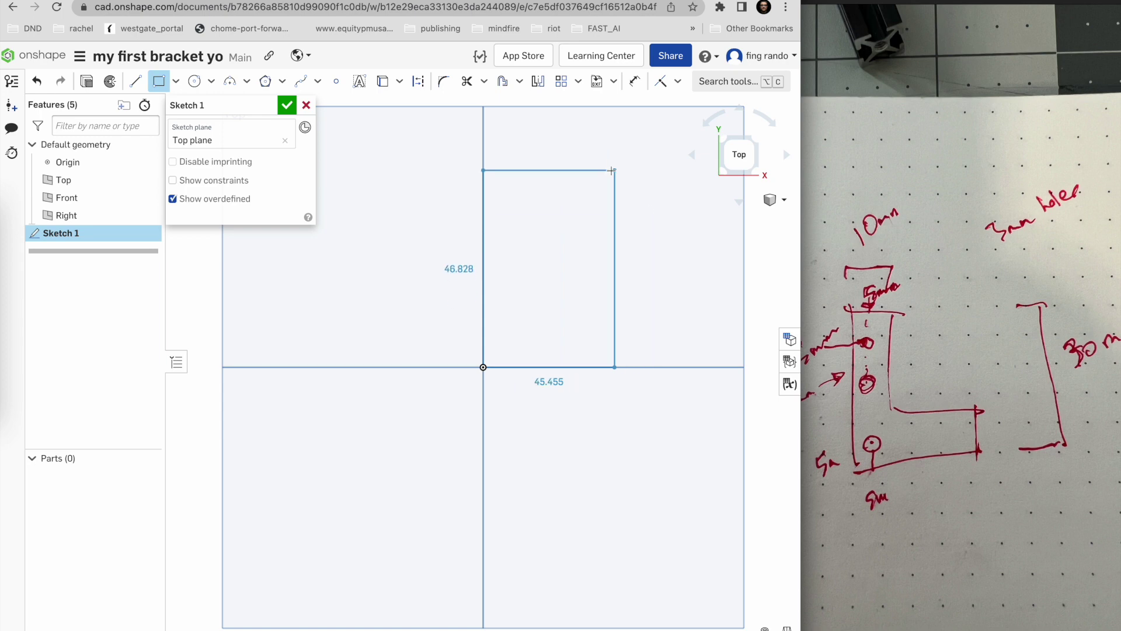
left_click(606, 190)
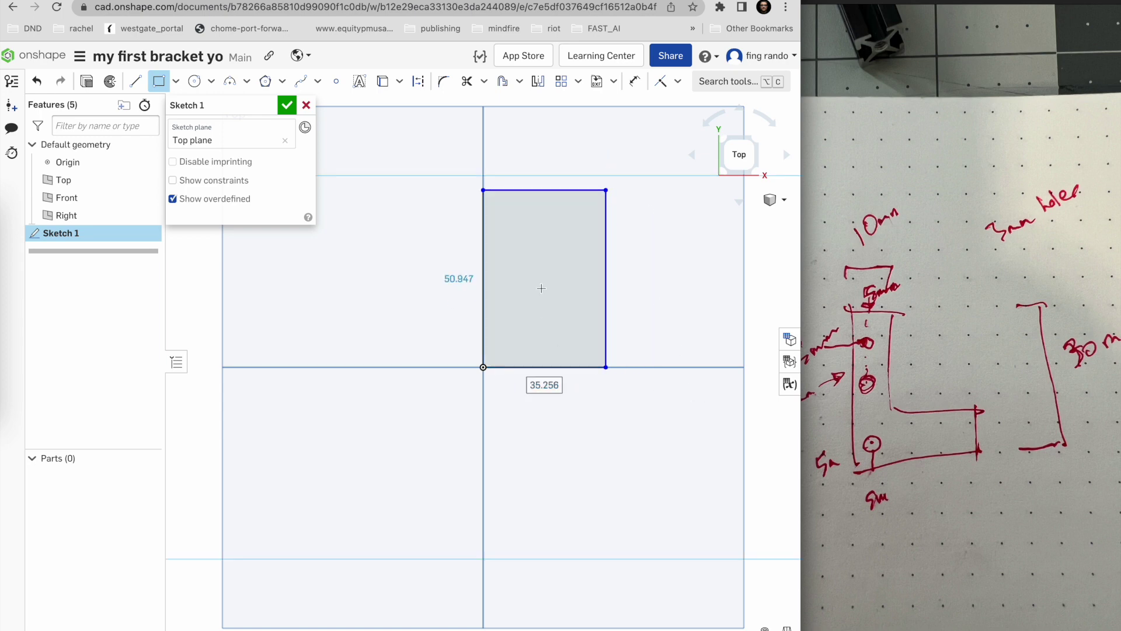
key("Escape")
key("ctrl+z")
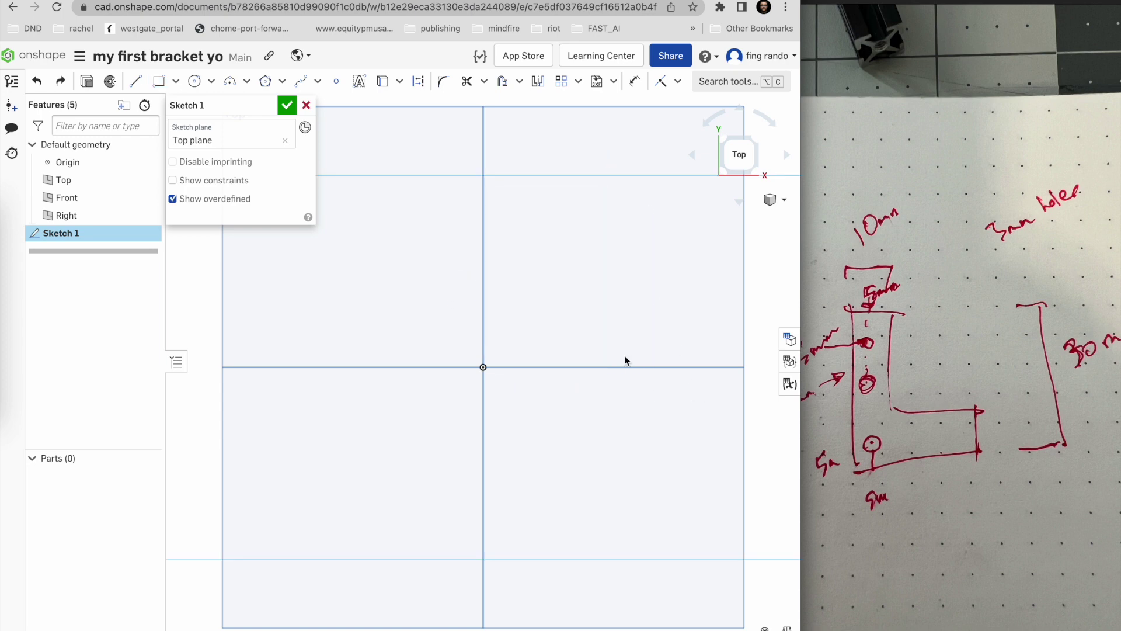
Draw a trial center point rectangle around the origin, about 49 mm wide and 42 mm high, and undo it
left_click(176, 81)
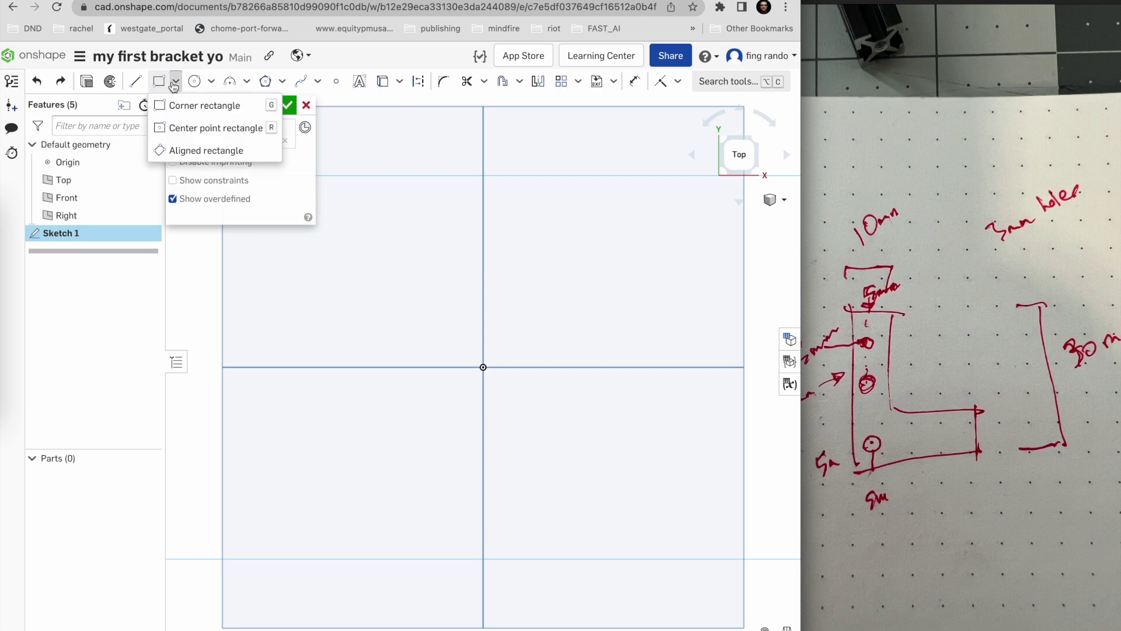
left_click(182, 126)
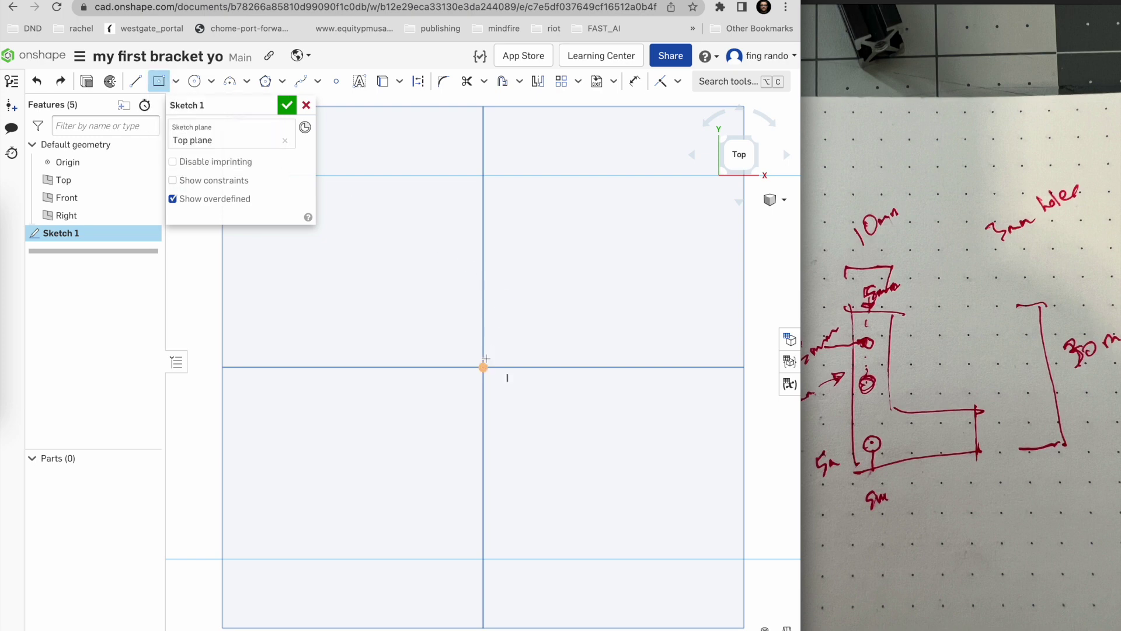
left_click(483, 367)
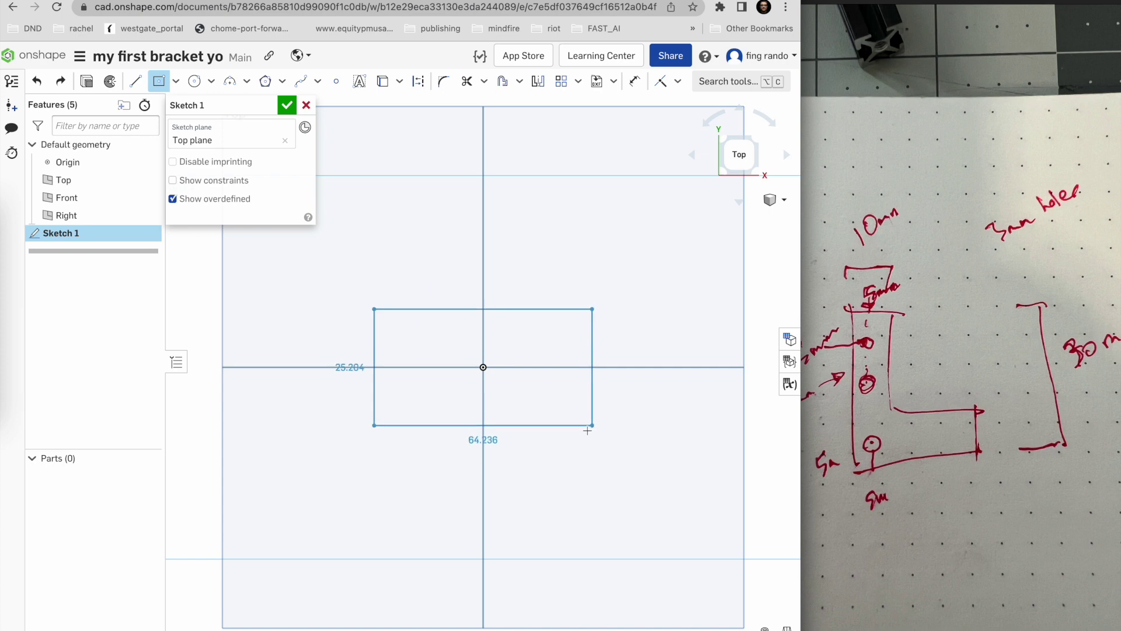
left_click(568, 439)
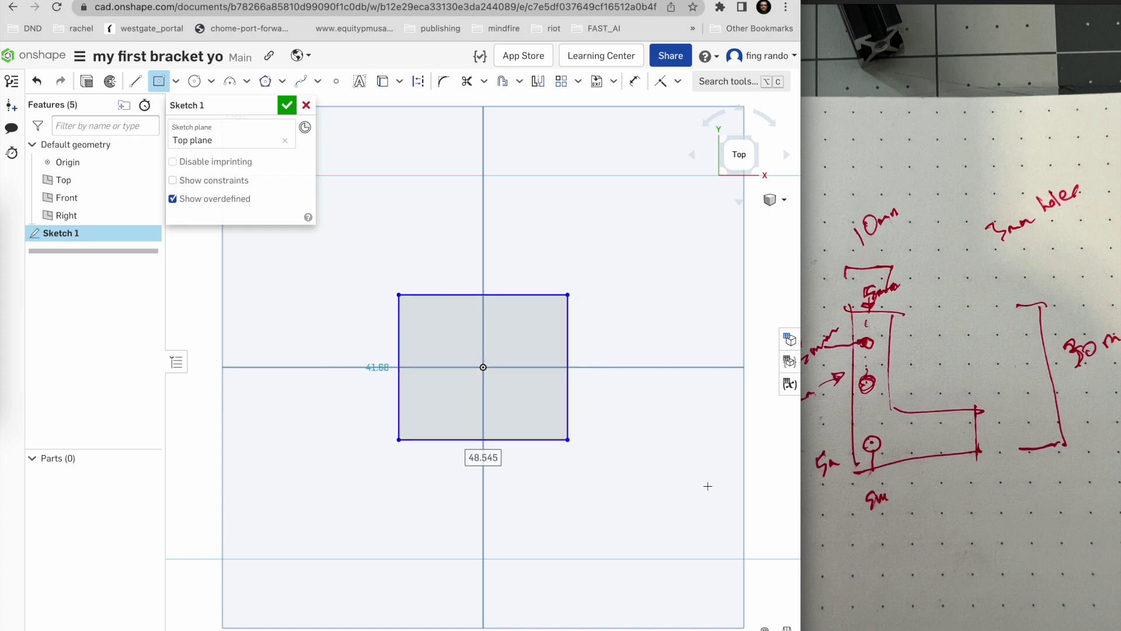
key("ctrl+z")
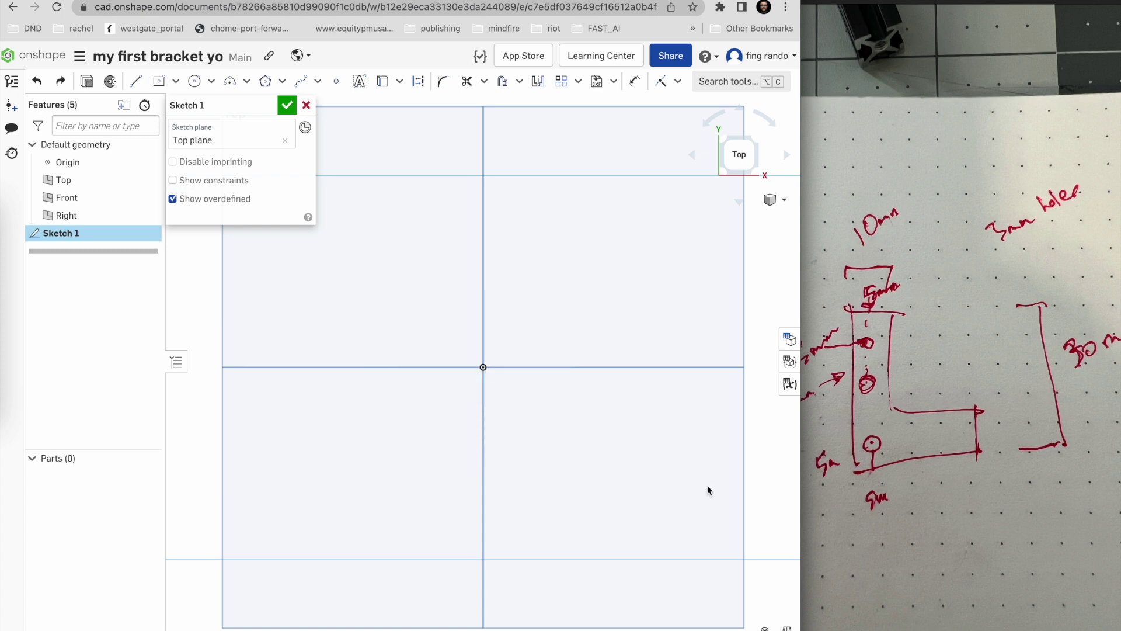
Sketch an L from two overlapping corner rectangles starting at the origin: an upright about 13 × 44 mm and a horizontal about 51 × 11 mm
left_click(175, 83)
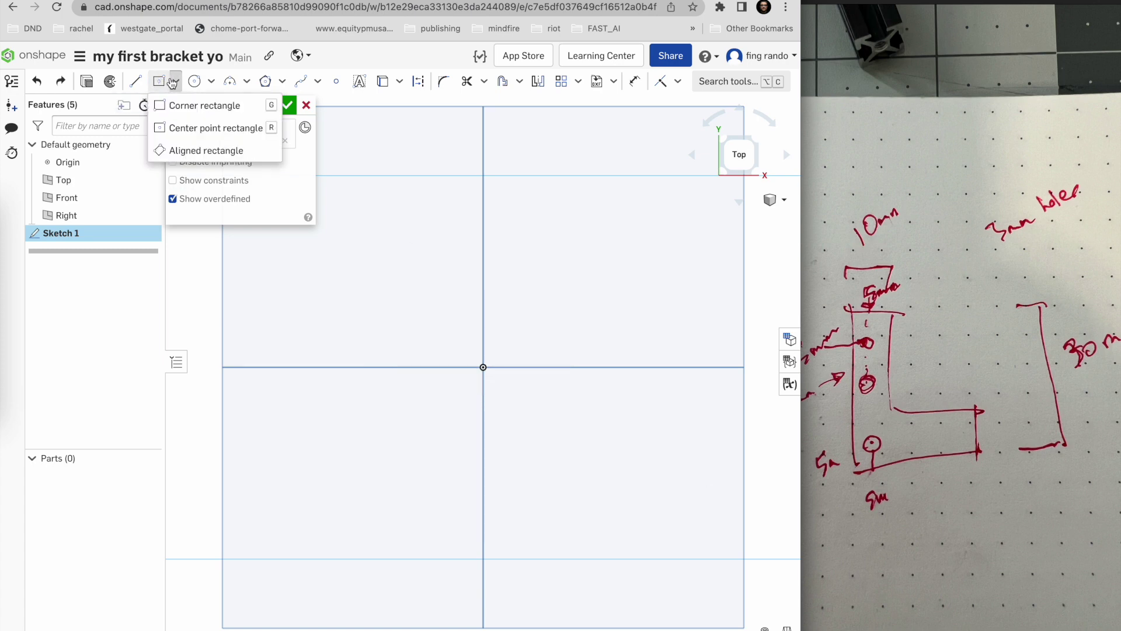
left_click(198, 106)
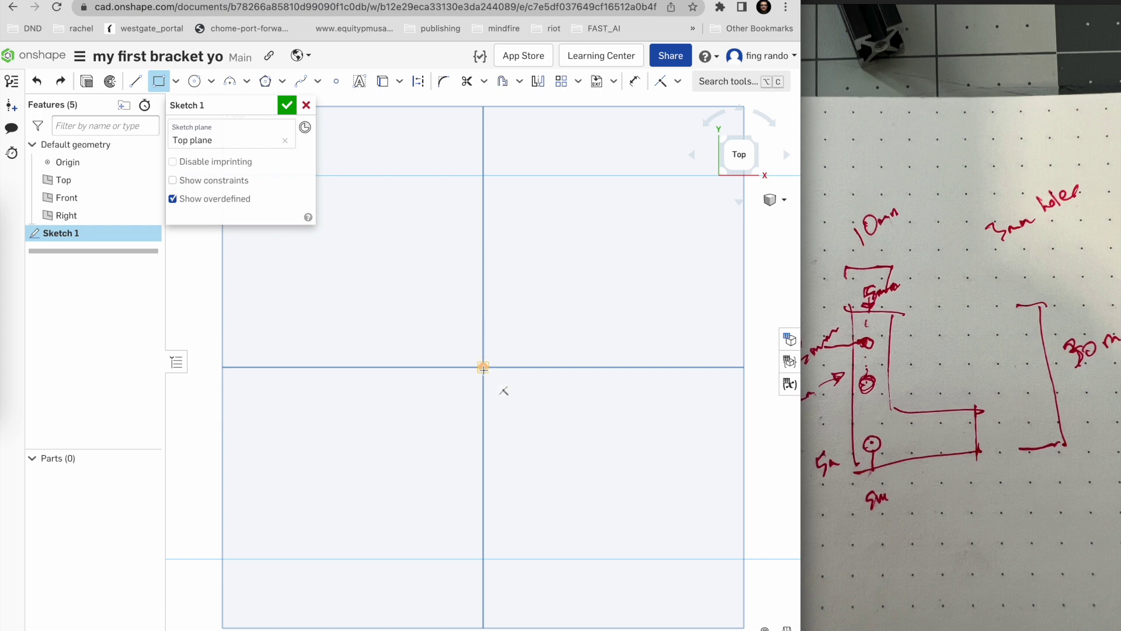
left_click(483, 367)
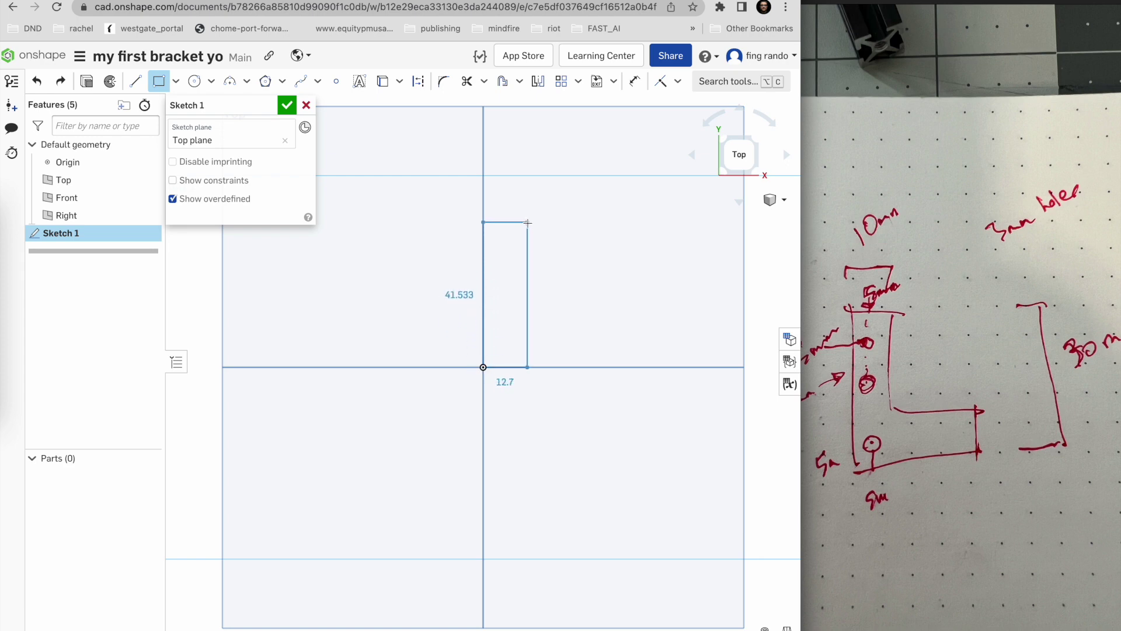
left_click(528, 215)
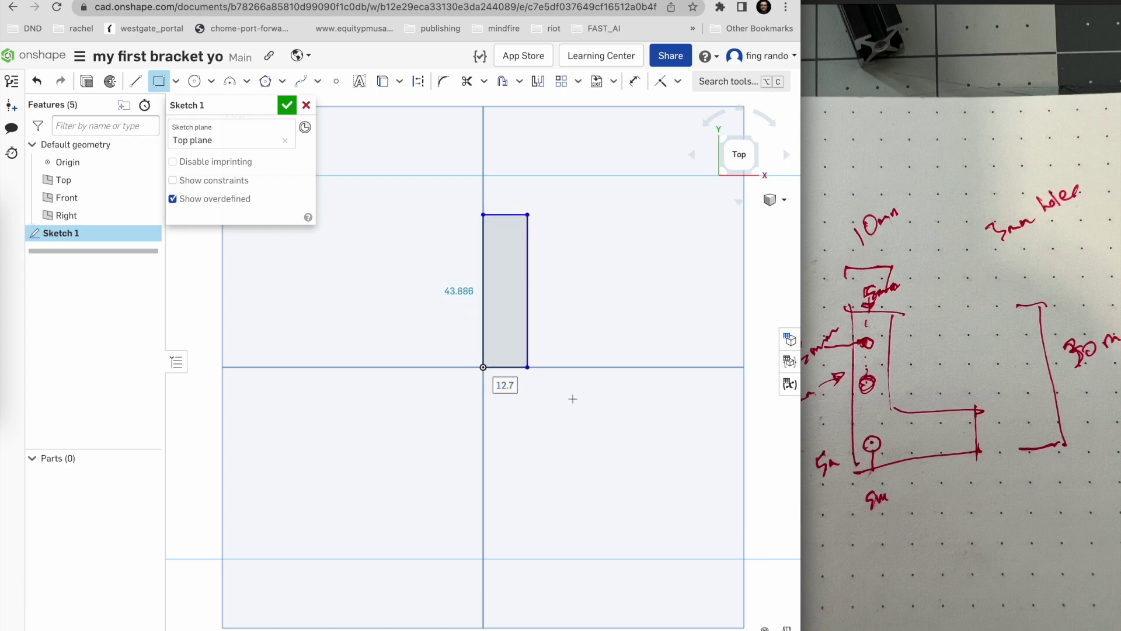
left_click(483, 367)
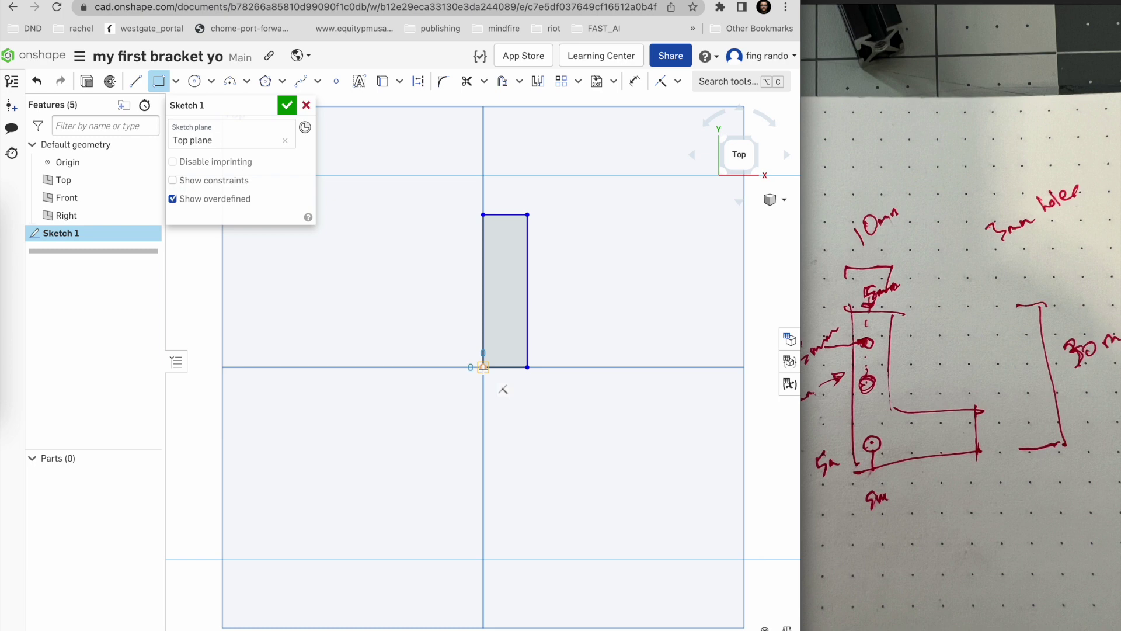
left_click(659, 329)
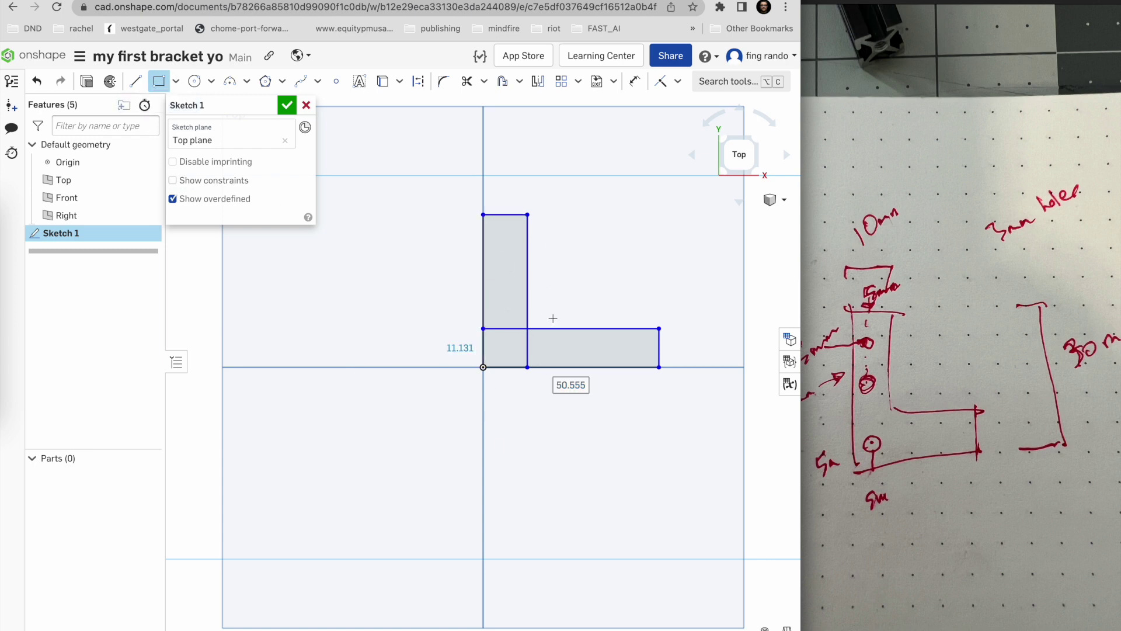
Draw two trial rectangles on either side of the L's upright leg, about 23 × 25 mm and 34 × 17 mm, and undo both
left_click_drag(570, 280, 649, 191)
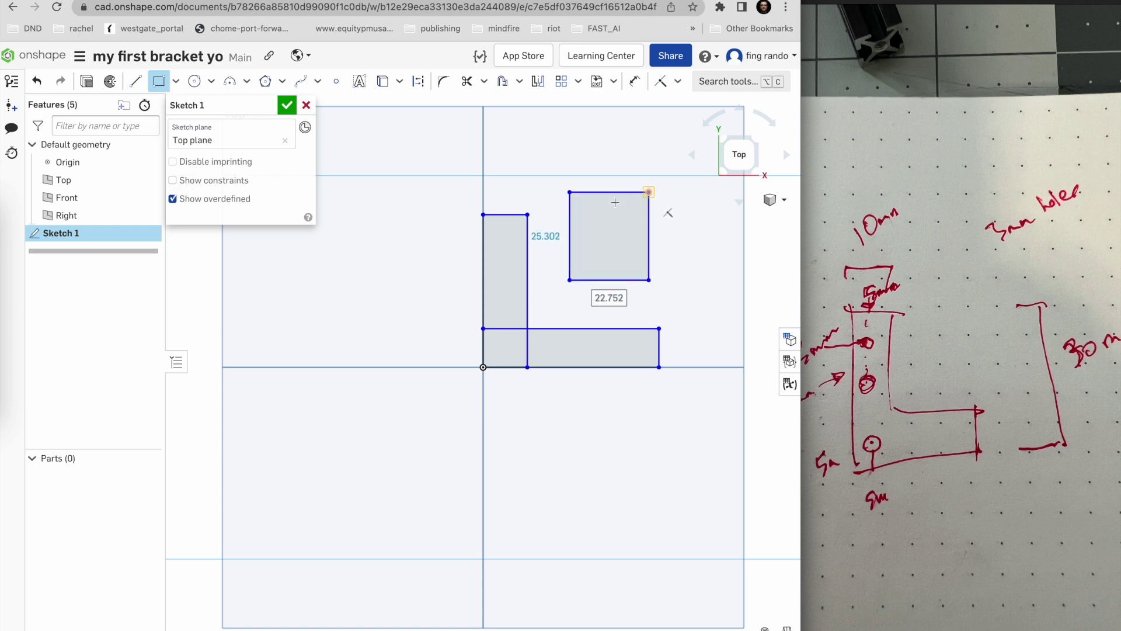
left_click_drag(387, 301, 270, 240)
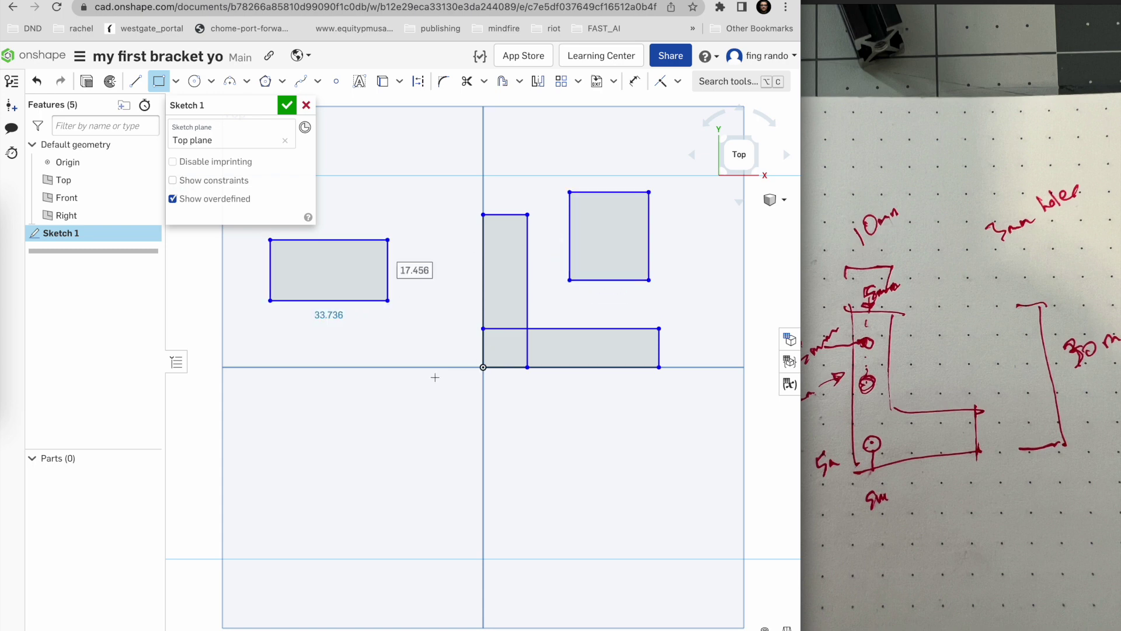
key("Escape")
key("super+z")
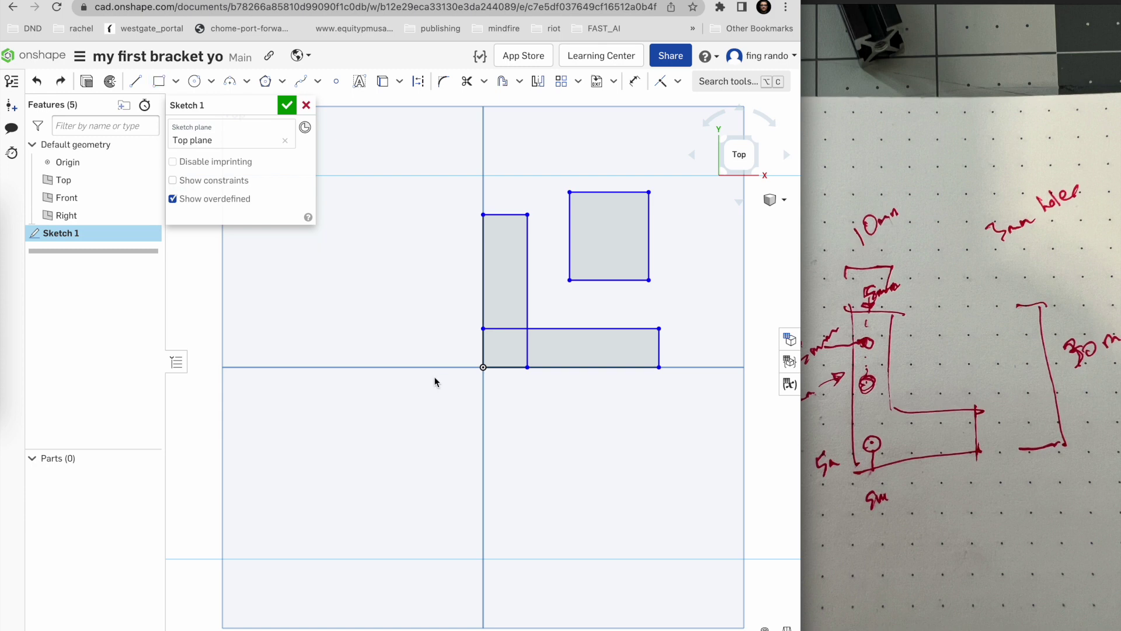
key("super+z")
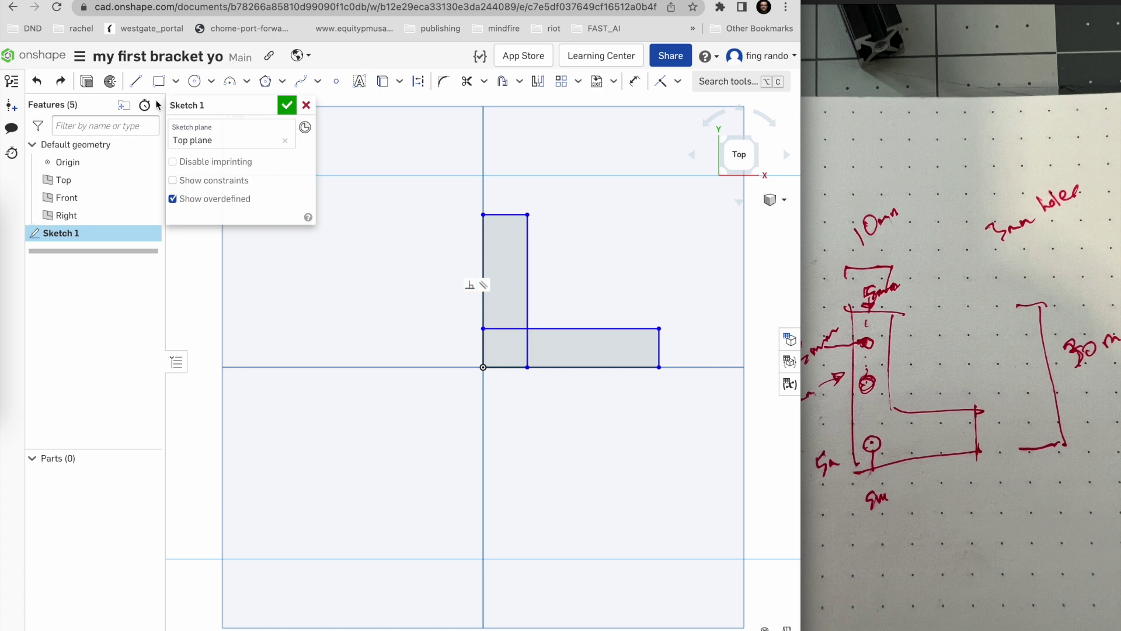
Draw a trial rectangle about 14 × 24 mm to the left of the L, leave the rectangle tool and undo the shape
left_click(156, 81)
left_click(372, 309)
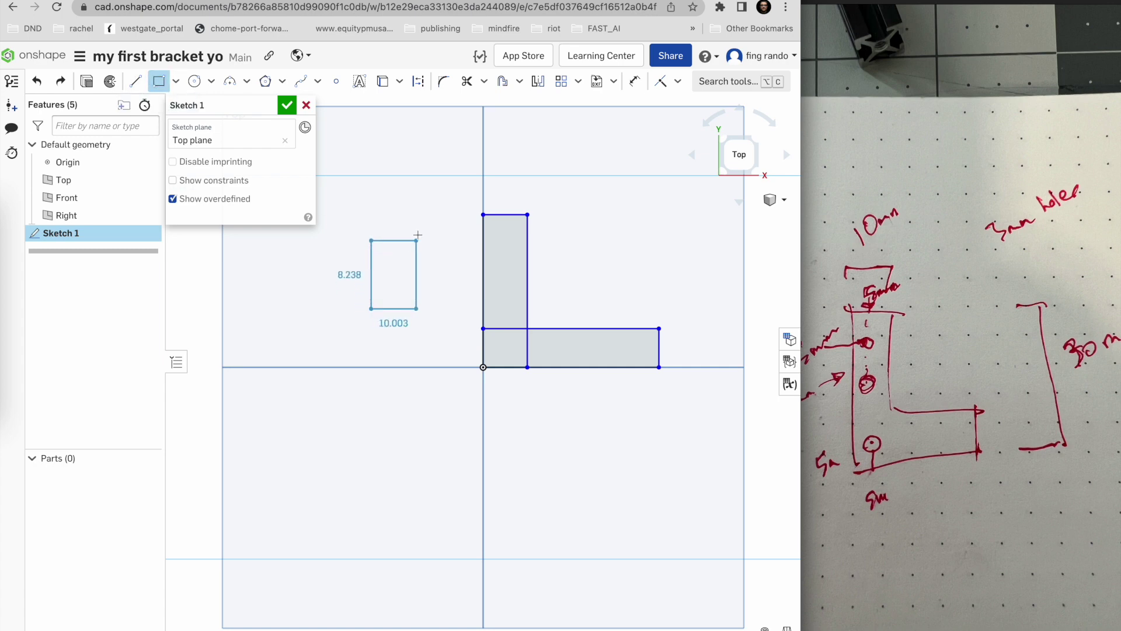
left_click(418, 224)
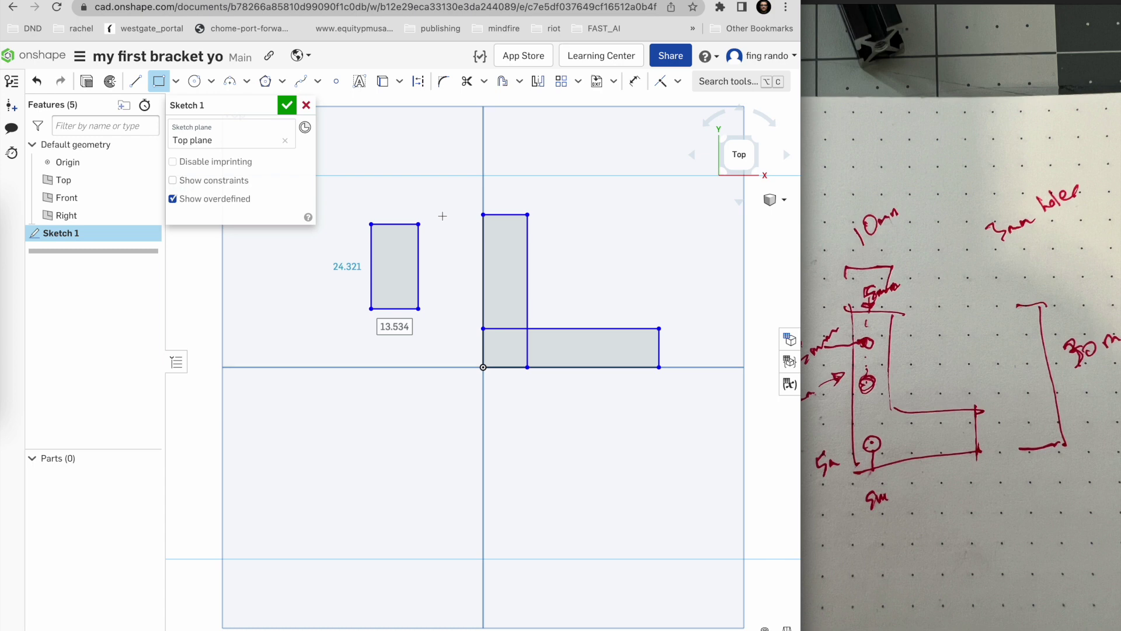
key("Return")
key("Escape")
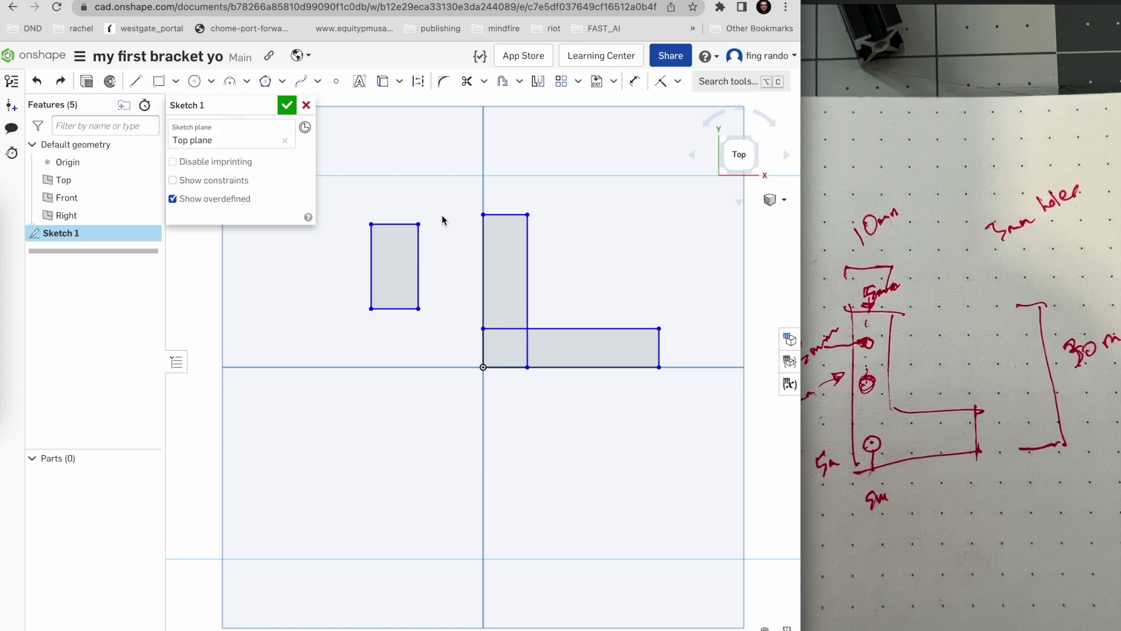
key("ctrl+z")
Draw another trial rectangle about 22 × 30 mm to the left of the L and undo it
left_click(156, 80)
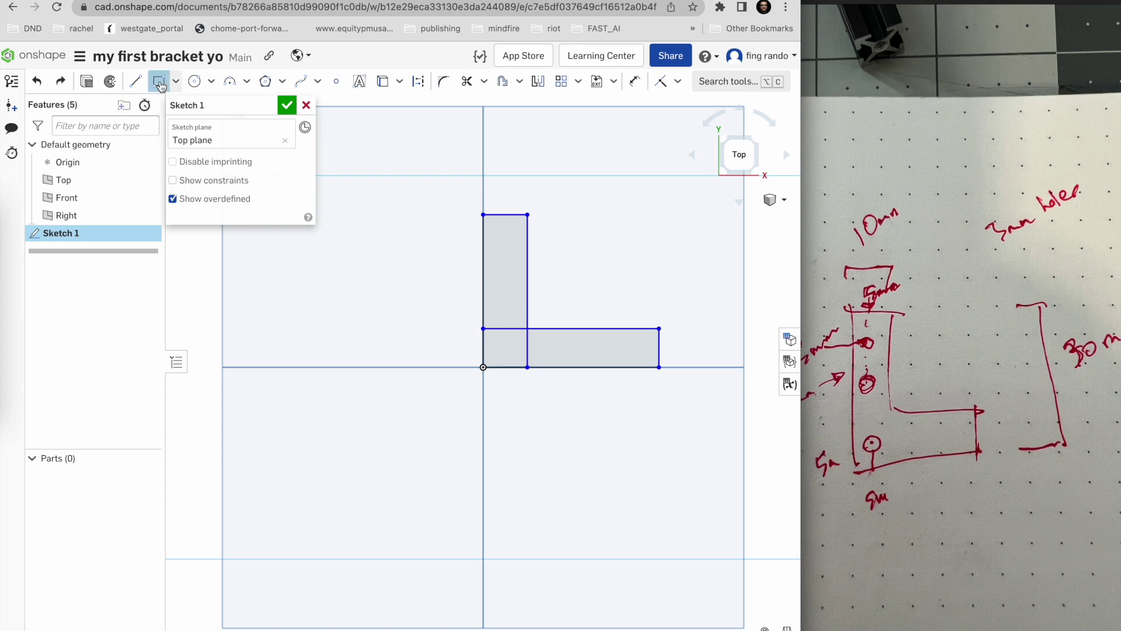
left_click(367, 312)
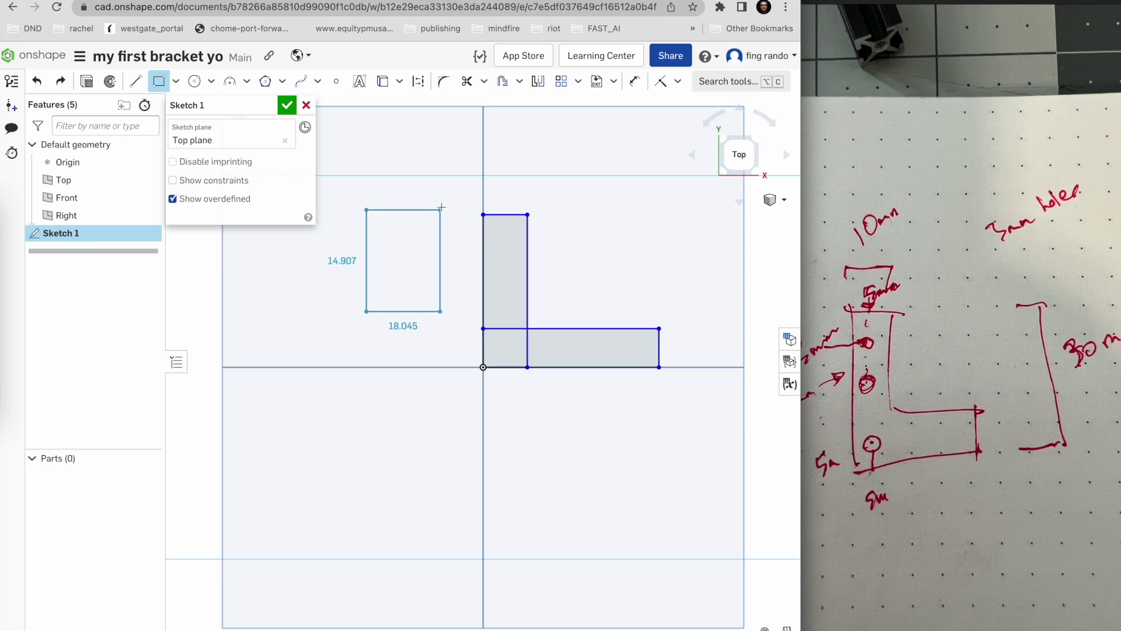
left_click(441, 207)
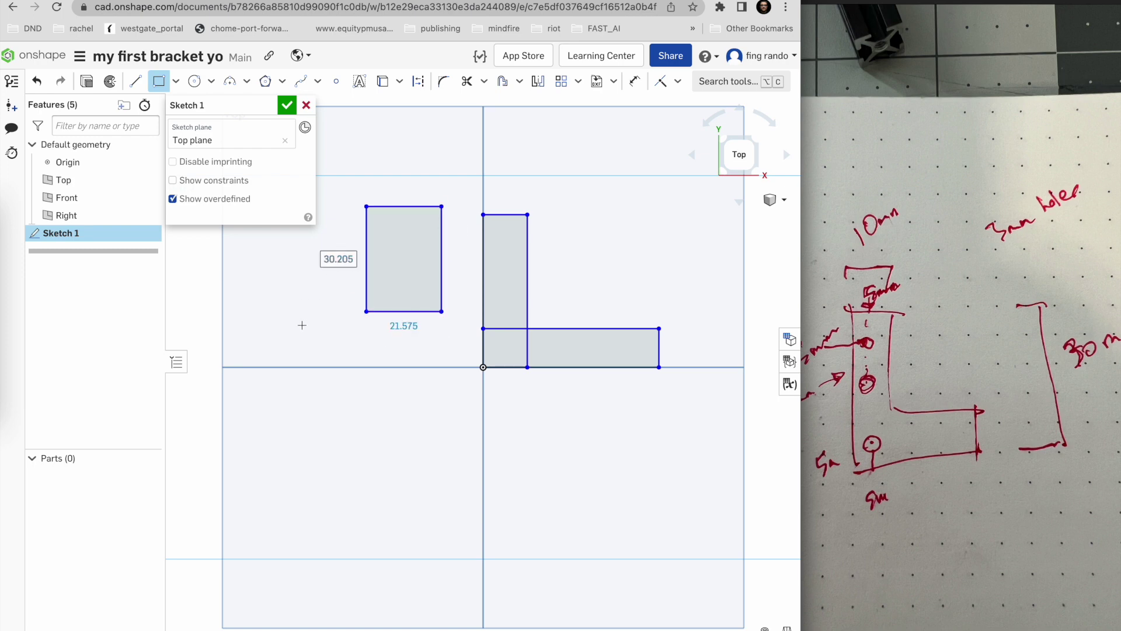
key("Escape")
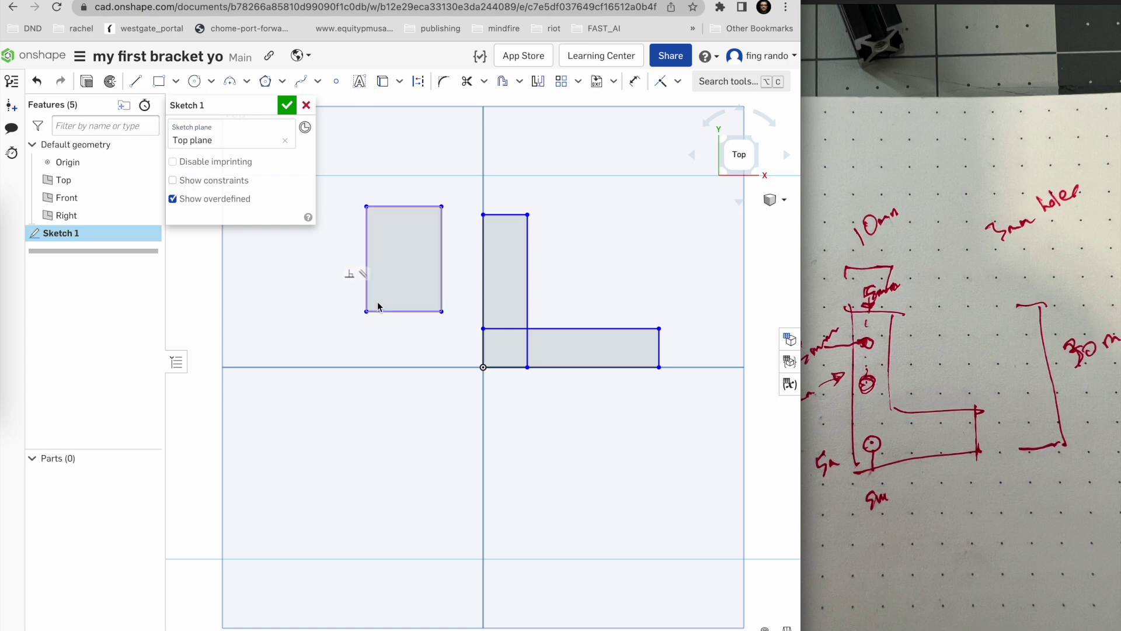
key("super+z")
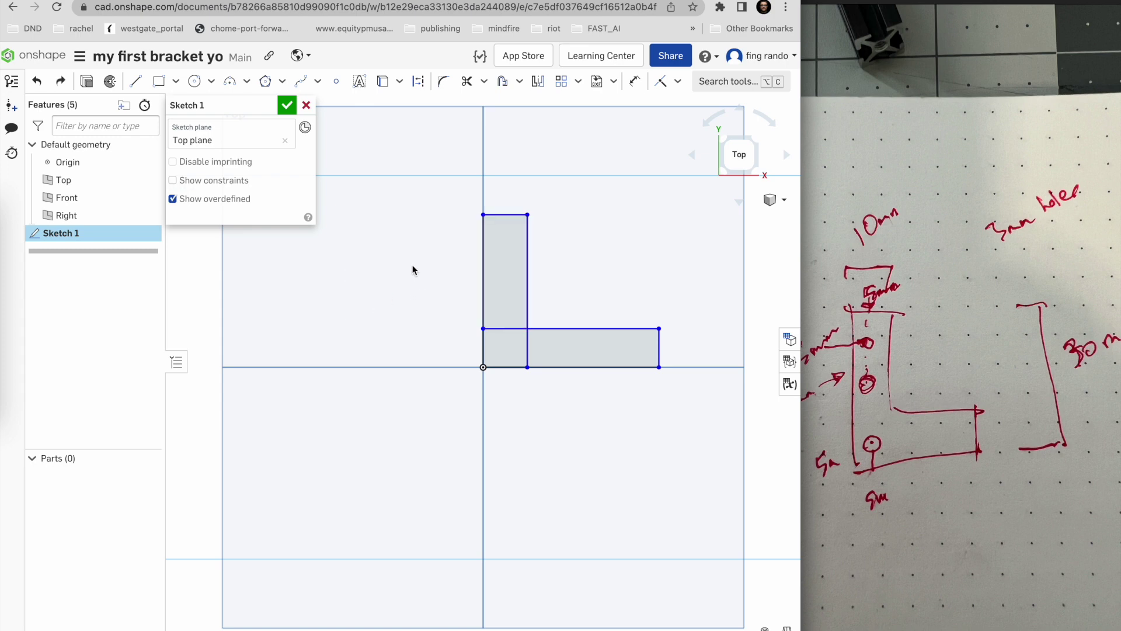
left_click(162, 88)
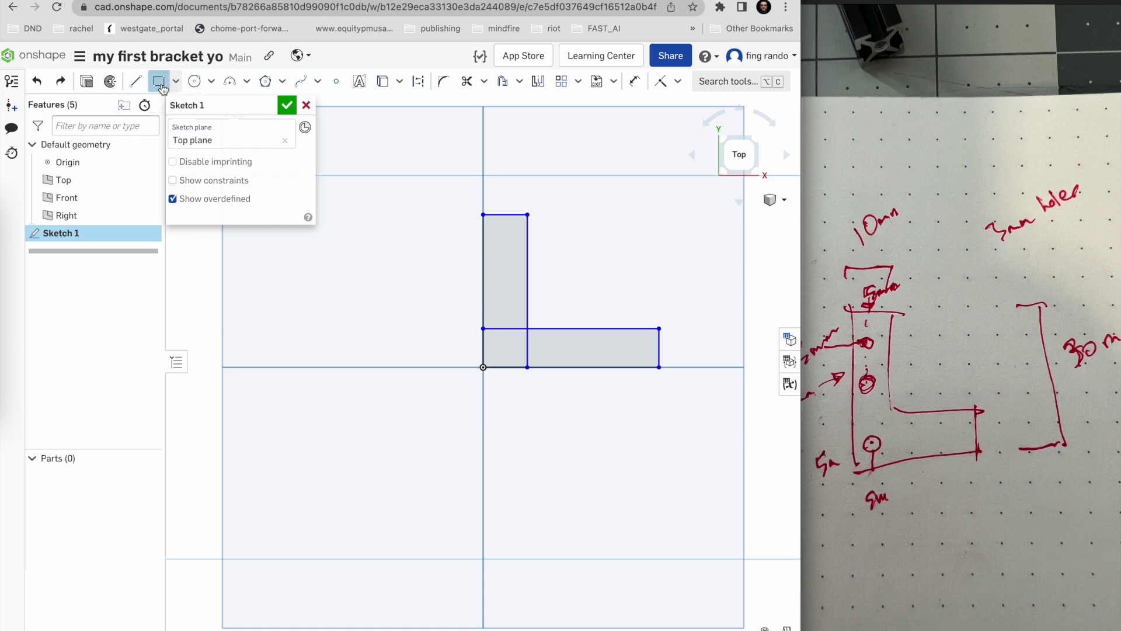
left_click(162, 88)
left_click(163, 88)
left_click(162, 88)
left_click(163, 88)
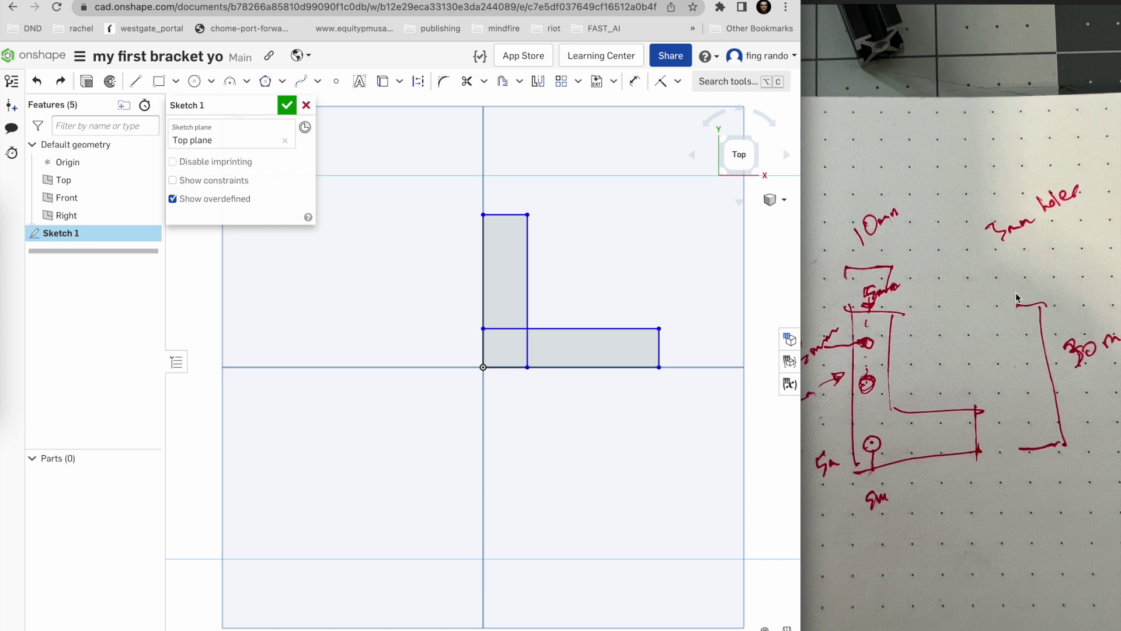
Dimension the overall height of the L's upright leg to 30 mm
left_click(636, 80)
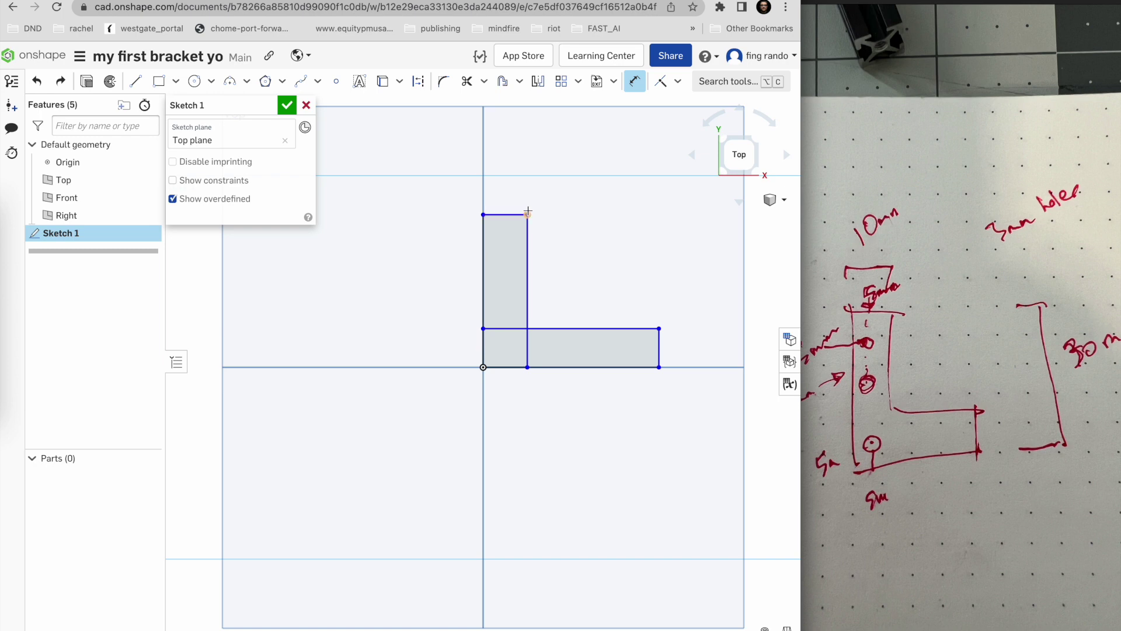
left_click(483, 259)
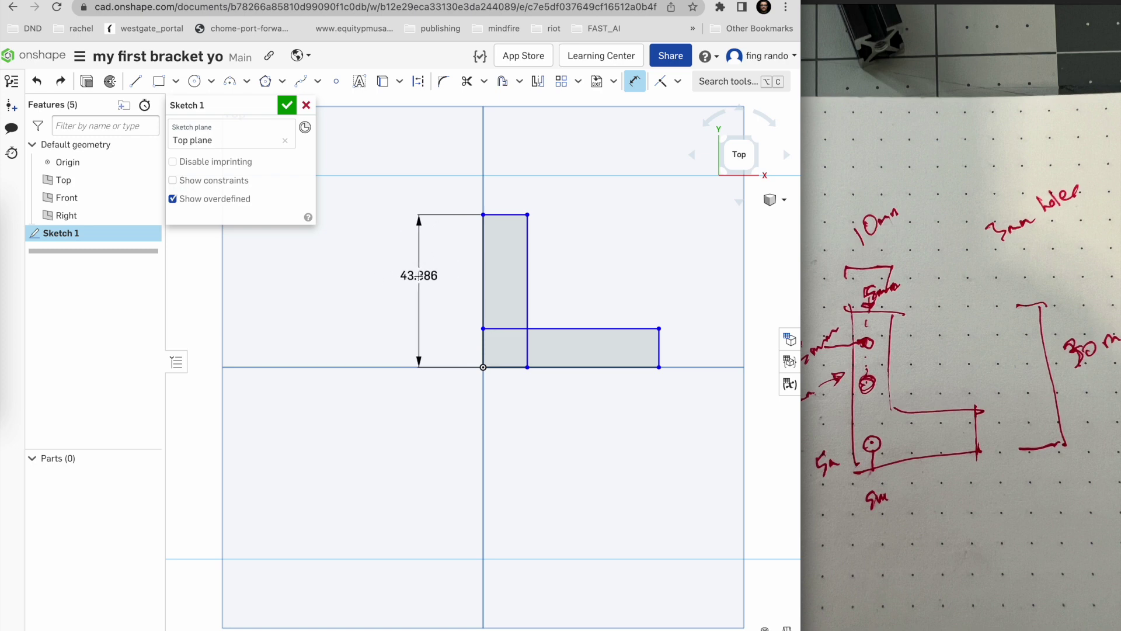
left_click(424, 263)
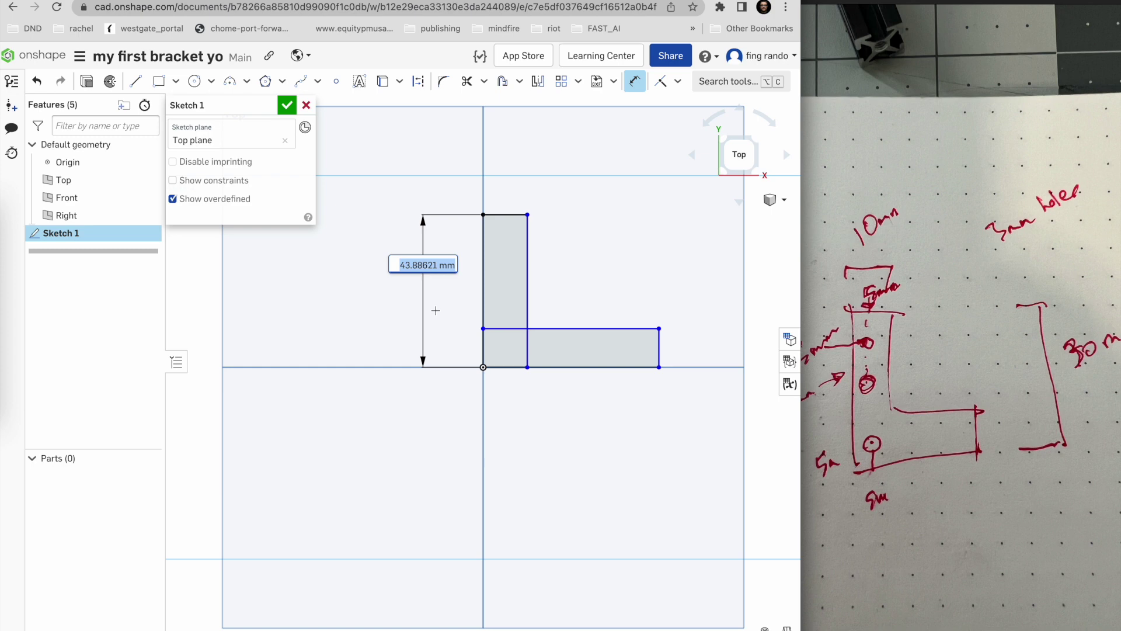
type("30")
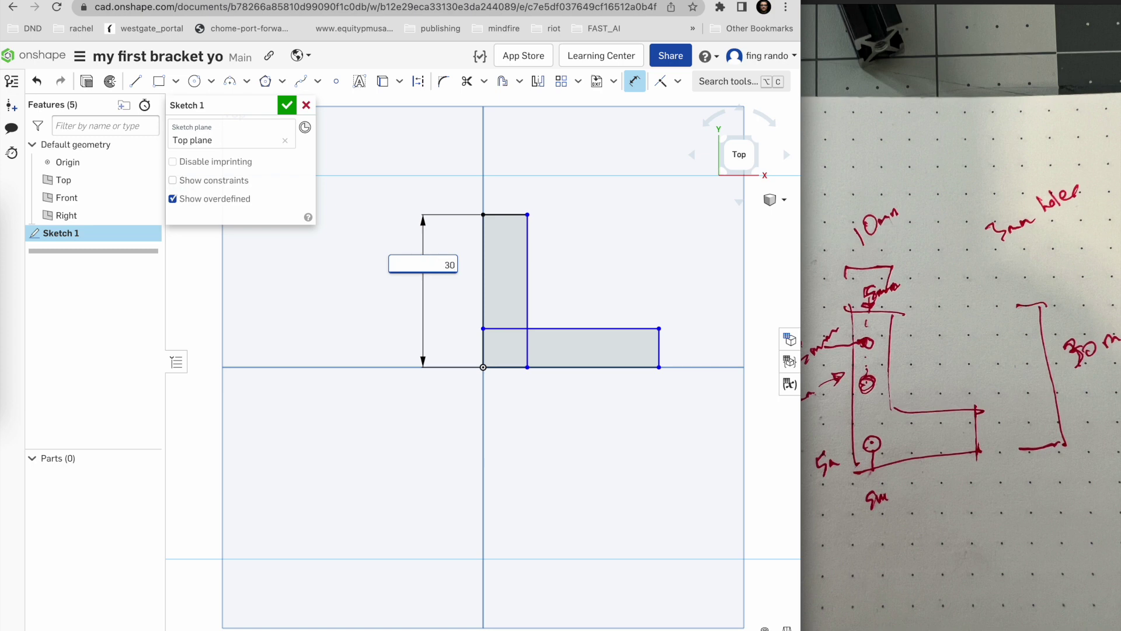
key("Return")
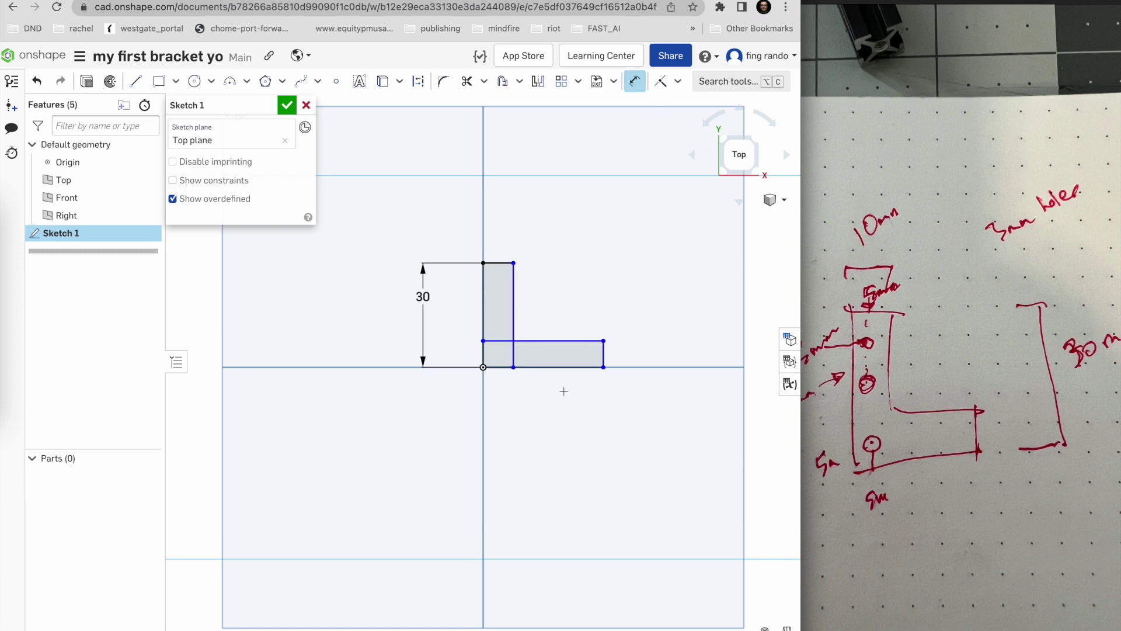
Dimension the L's bottom edge to 30 mm and shift the upright's height label slightly closer to the profile
left_click(549, 369)
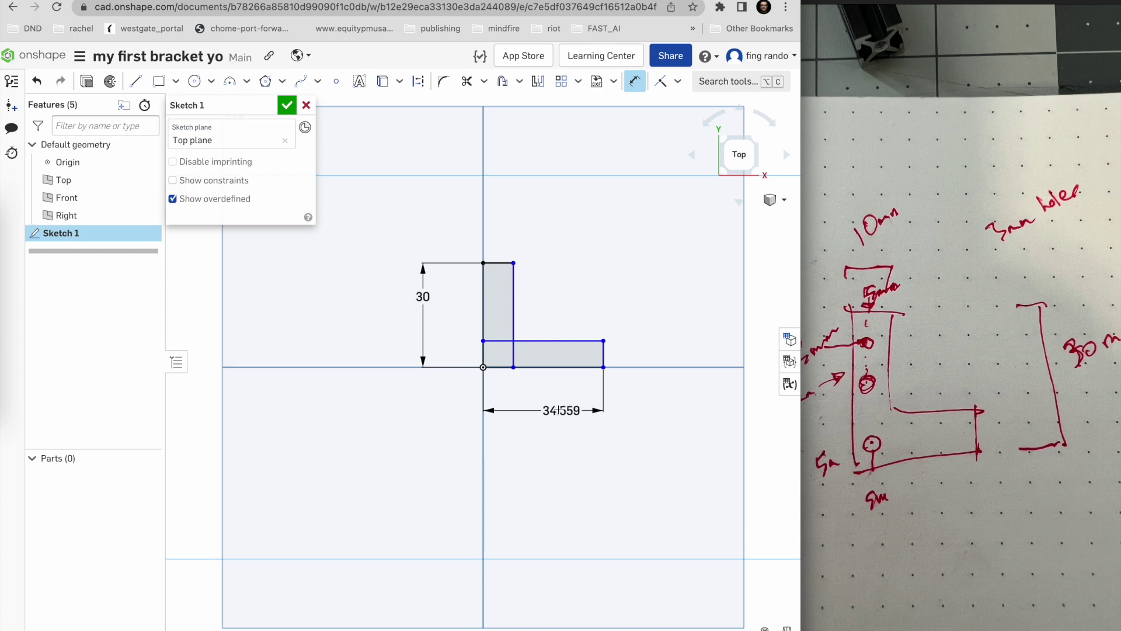
left_click(539, 415)
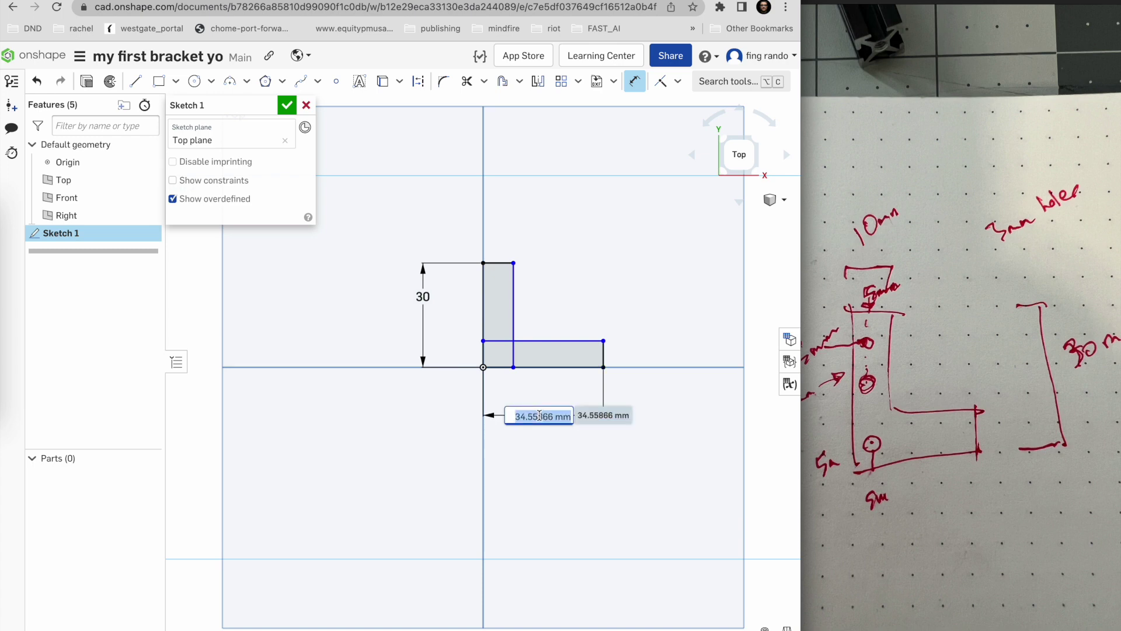
type("30")
key("Return")
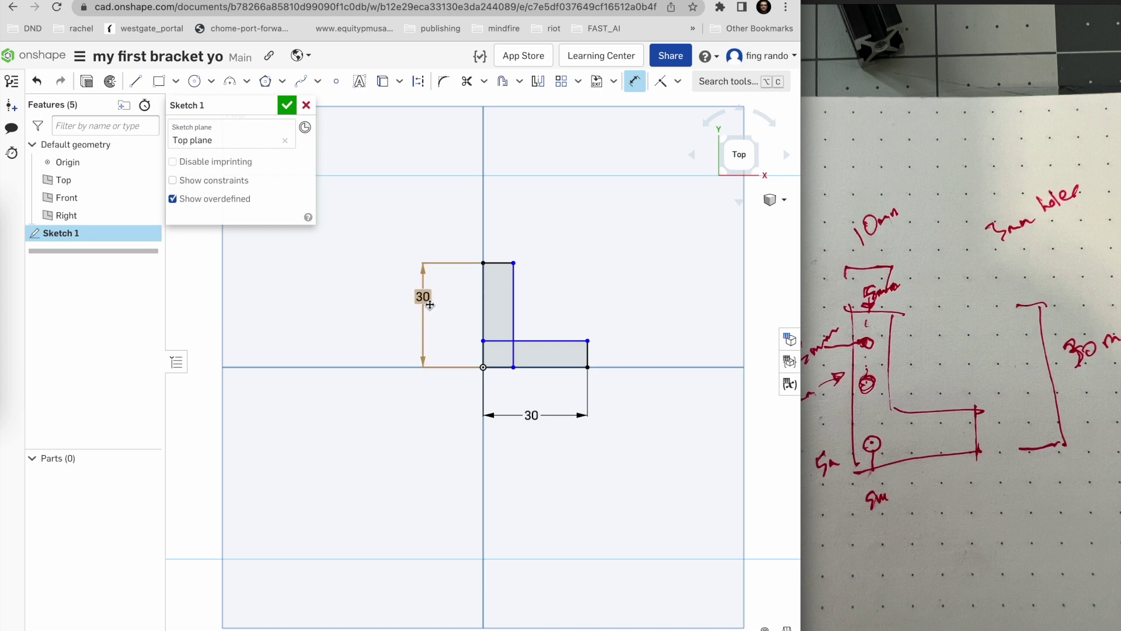
mouse_move(425, 298)
left_mouse_down()
mouse_move(421, 328)
mouse_move(432, 311)
left_mouse_up()
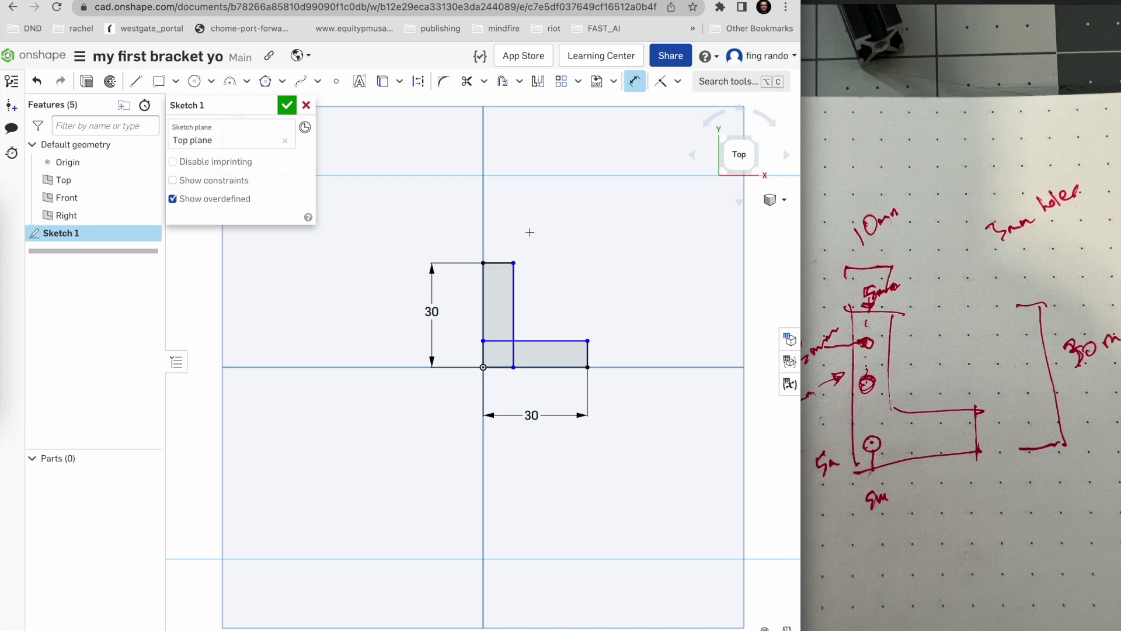
Dimension both L legs to 10 mm thick: the upright's width and the horizontal leg's height
left_click(514, 263)
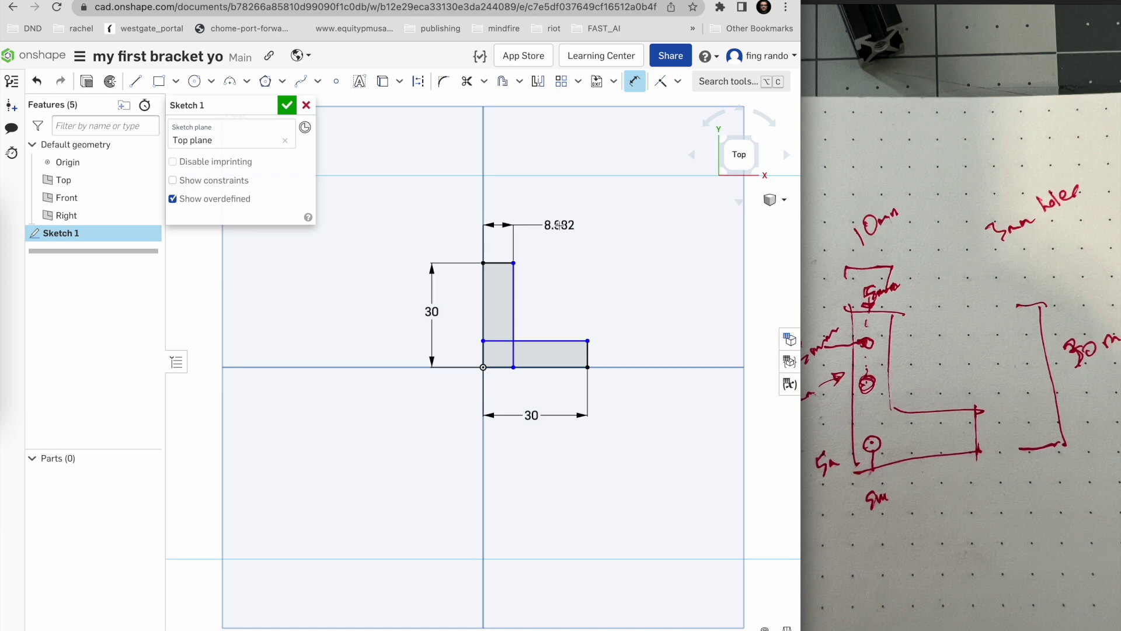
left_click(558, 225)
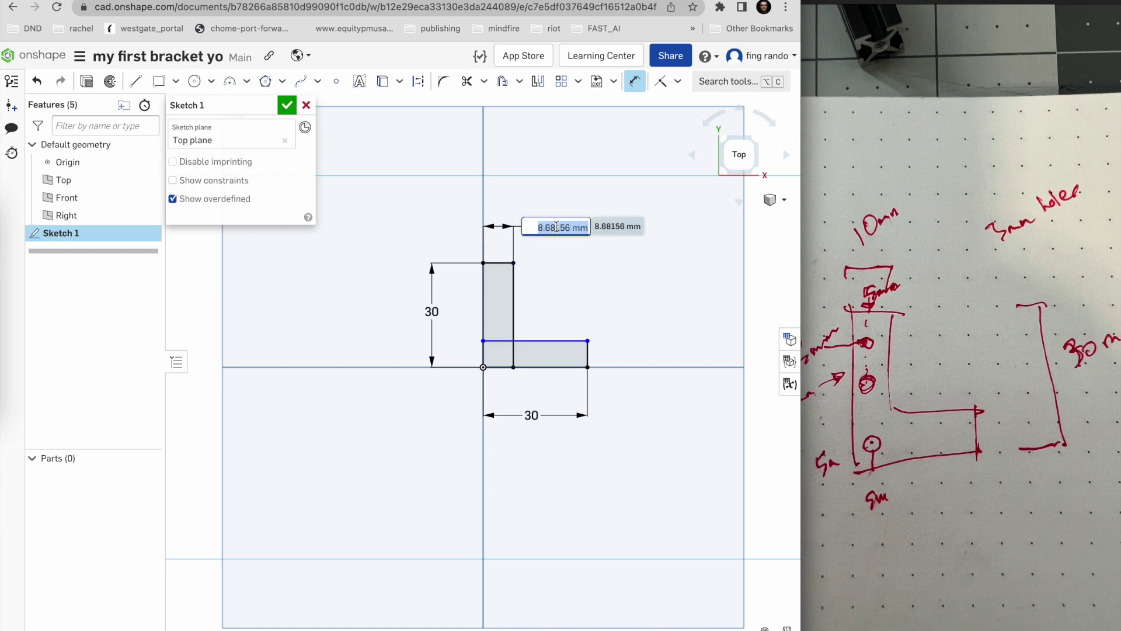
type("10")
key("Return")
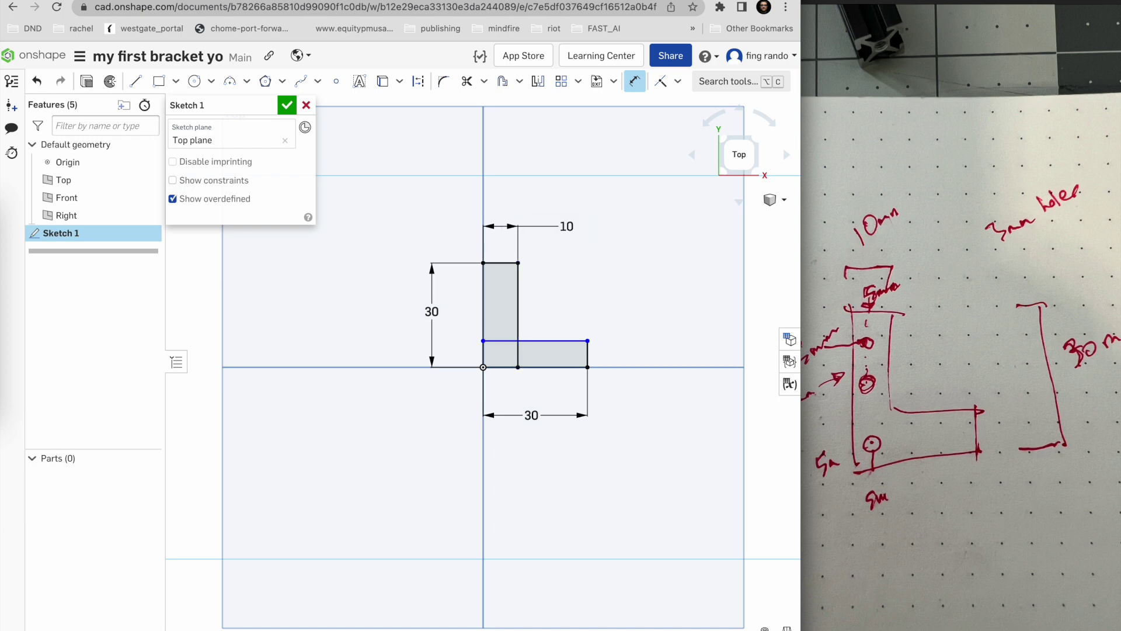
left_click(587, 367)
left_click(588, 341)
left_click(622, 296)
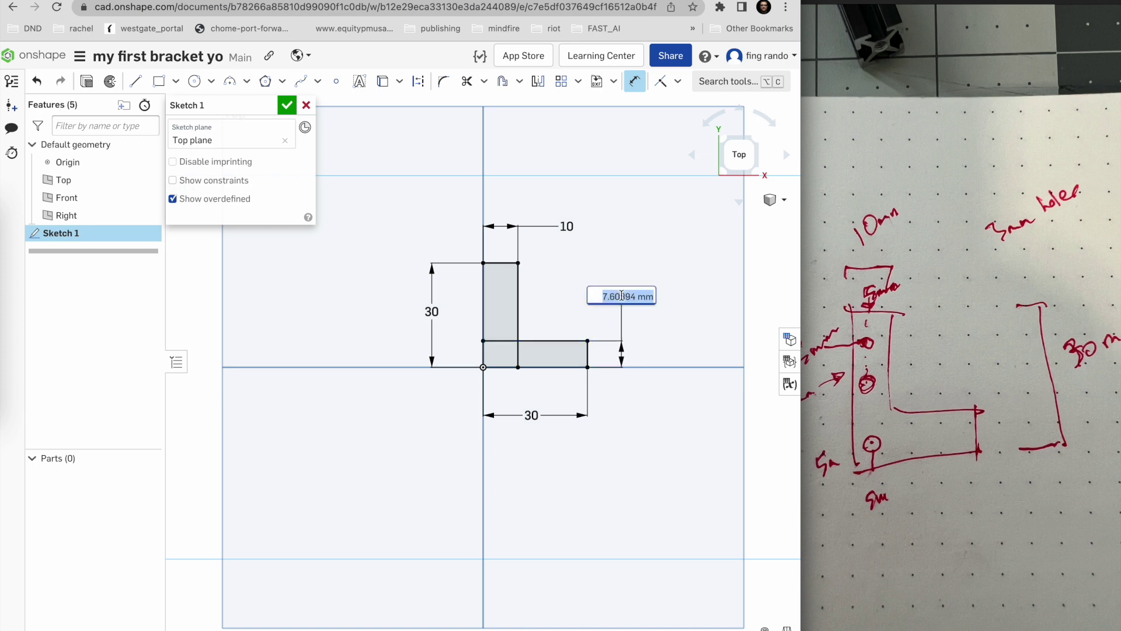
type("10")
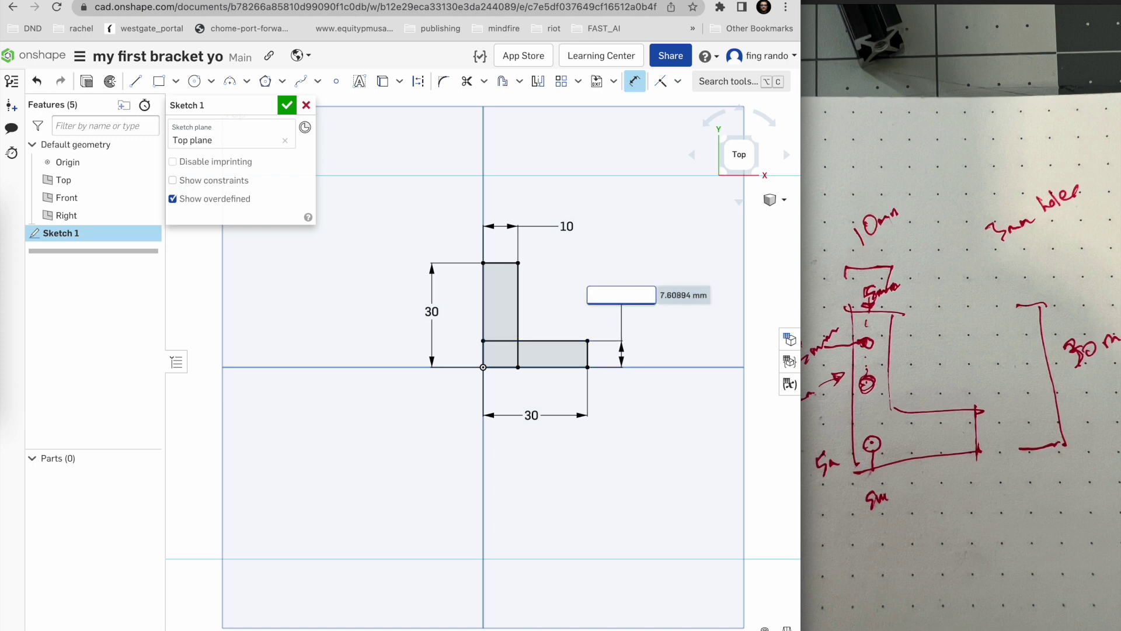
key("Return")
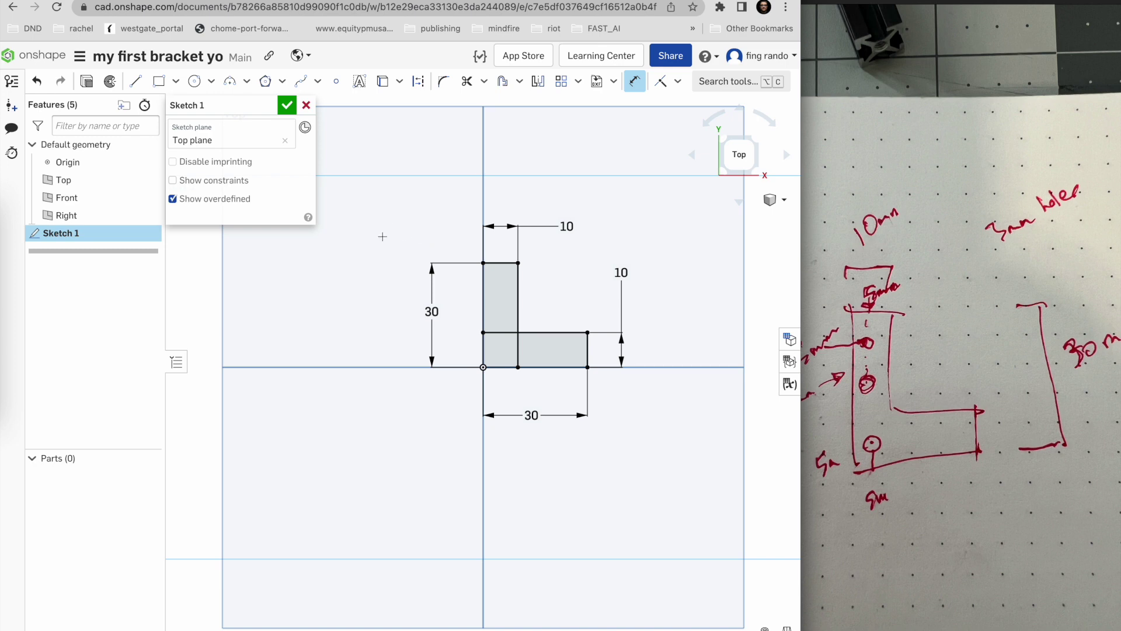
Draw a construction corner rectangle about 5.4 × 5.5 mm inside the upright, starting from its upper outer corner
left_click(158, 83)
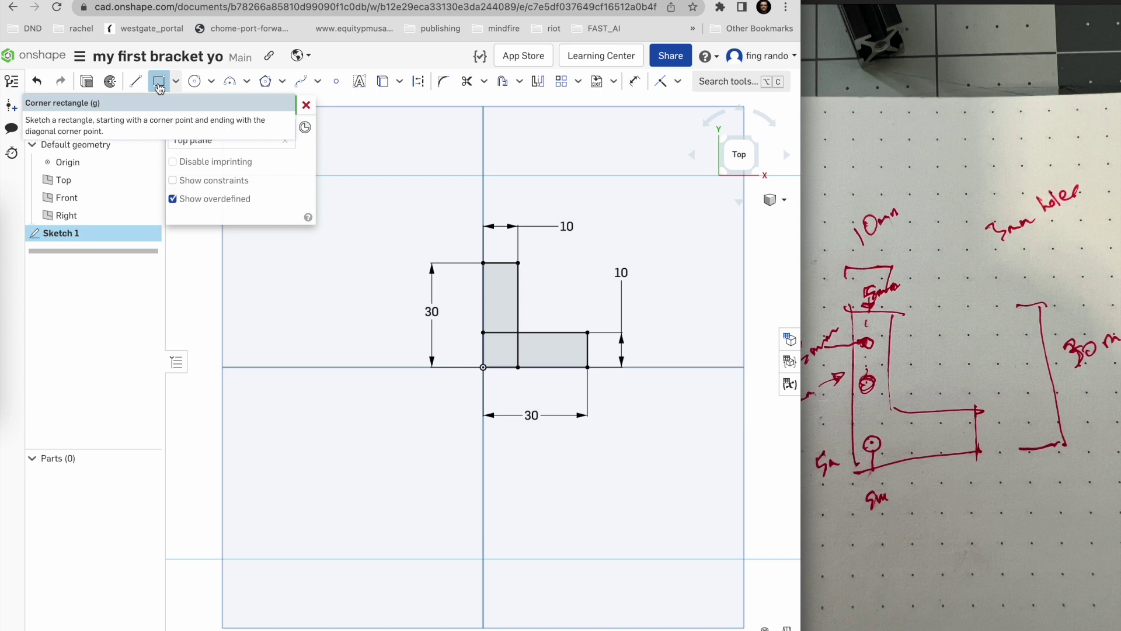
left_click(417, 82)
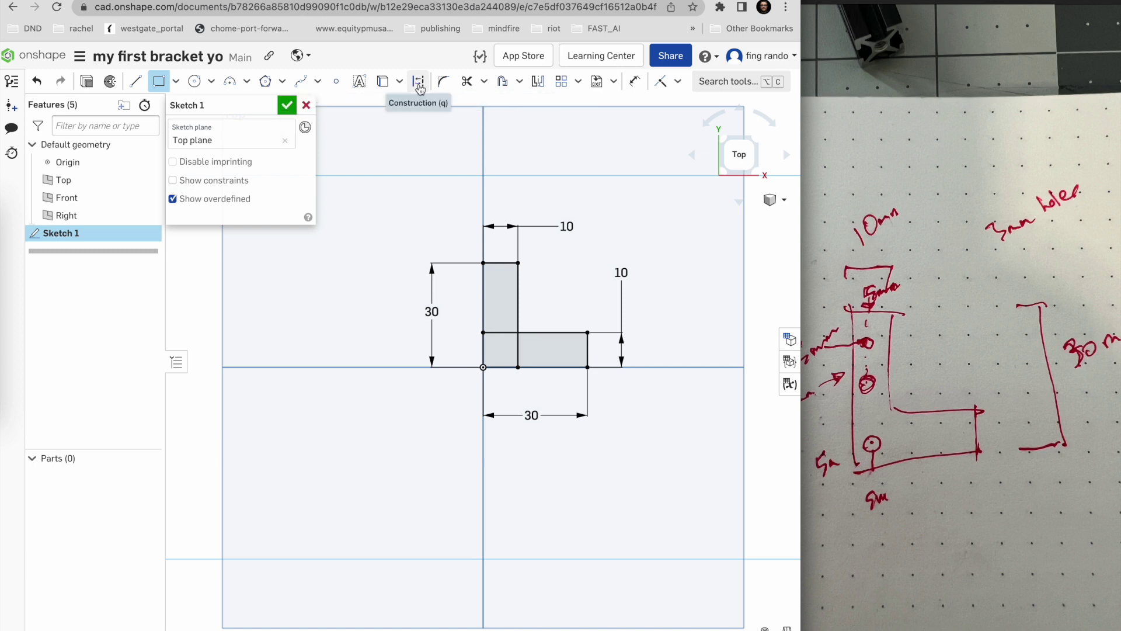
left_click(420, 87)
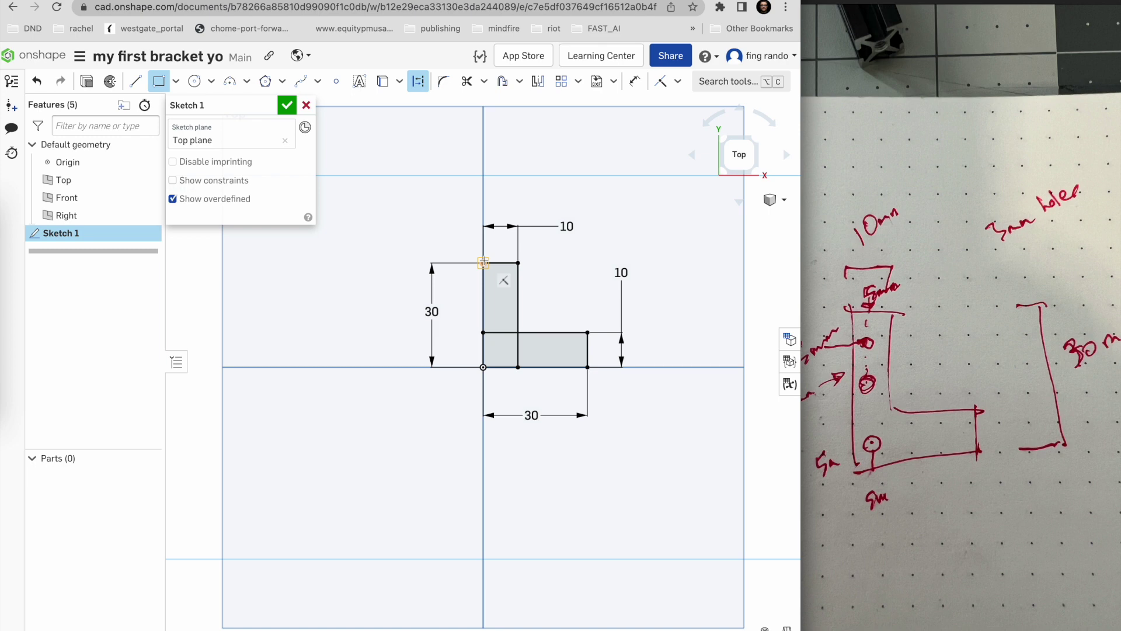
left_click(484, 263)
left_click(503, 283)
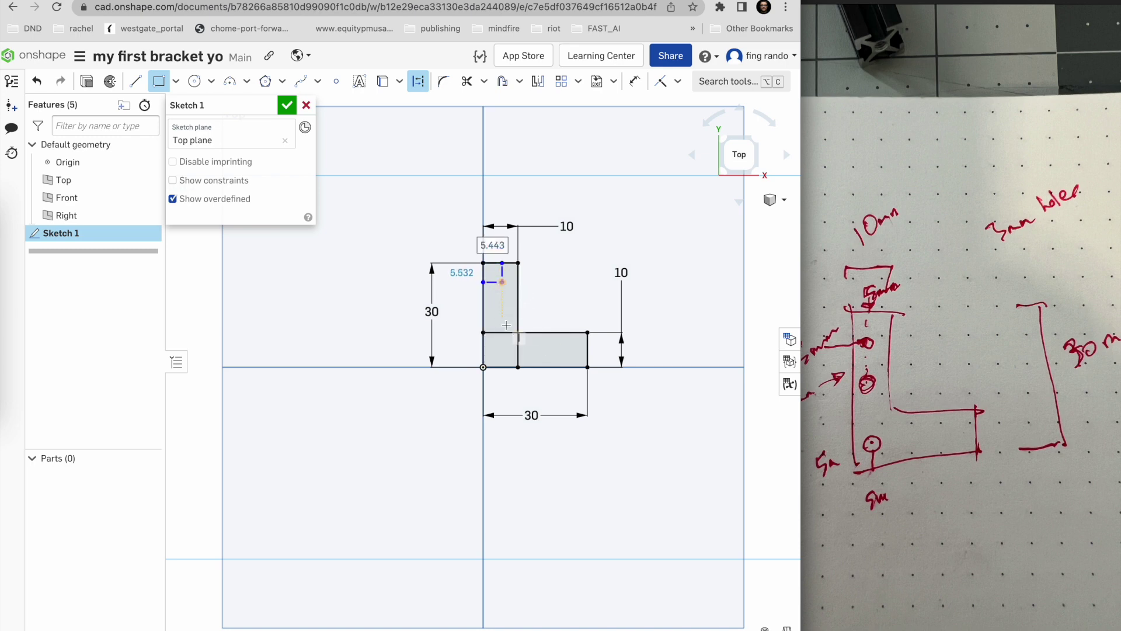
Dimension the construction rectangle to 5 mm wide and 5 mm high, and move its width label above the upright
left_click(634, 87)
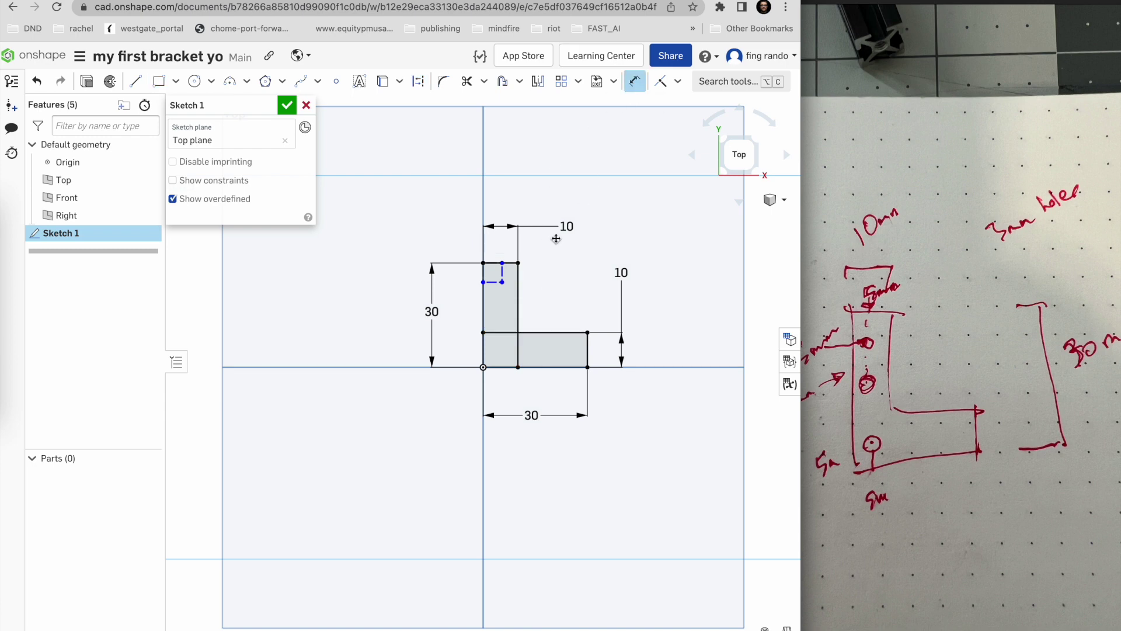
left_click(492, 283)
left_click(448, 298)
type("5")
key("Return")
left_click(501, 269)
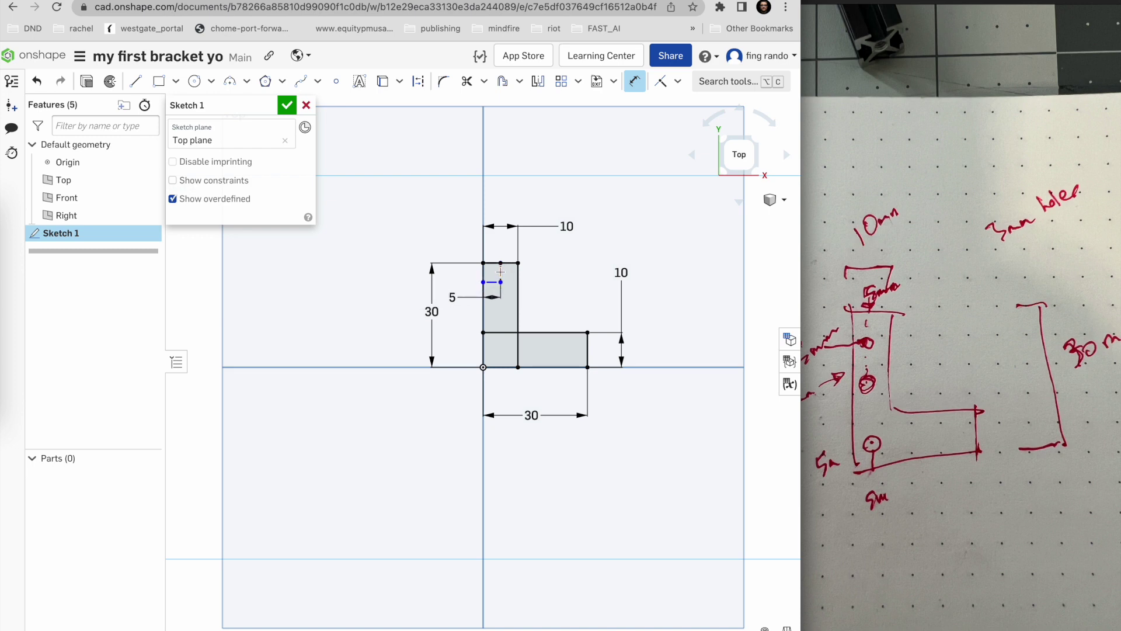
left_click(554, 302)
type("5")
key("Return")
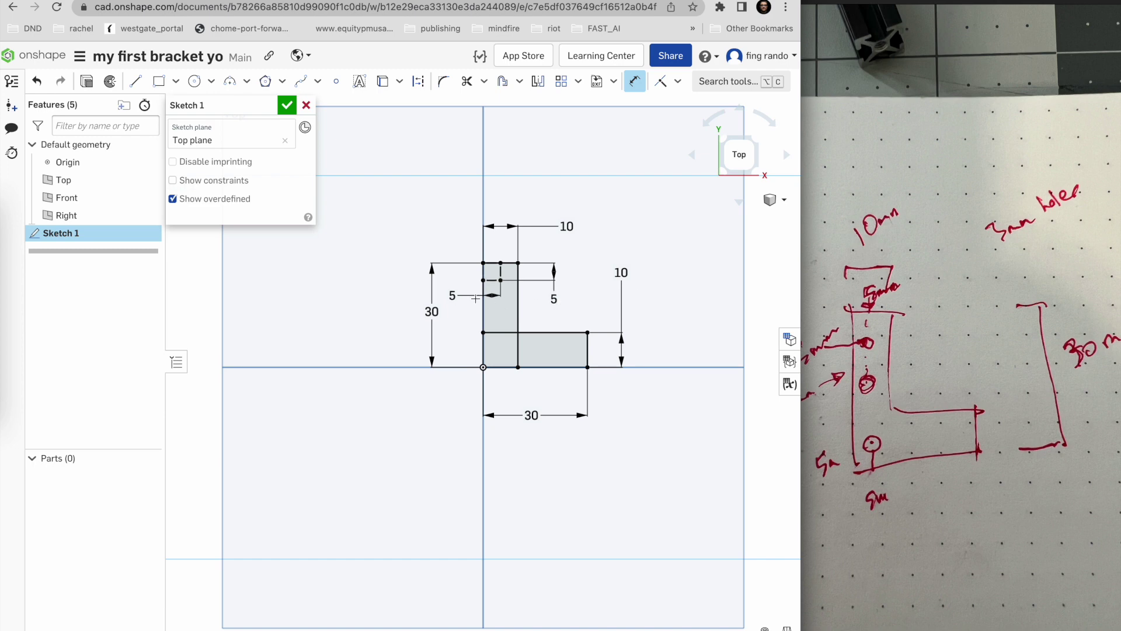
left_click_drag(451, 296, 441, 248)
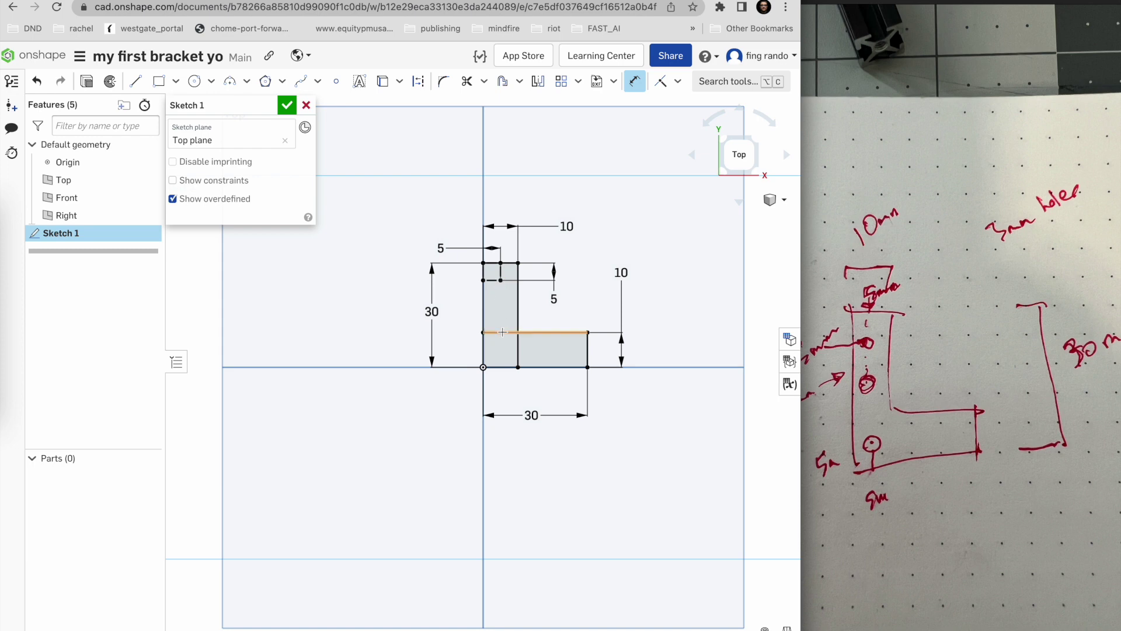
Draw two connected vertical construction lines, about 6.8 mm and 11 mm long, down from the construction rectangle's inner corner
left_click(138, 83)
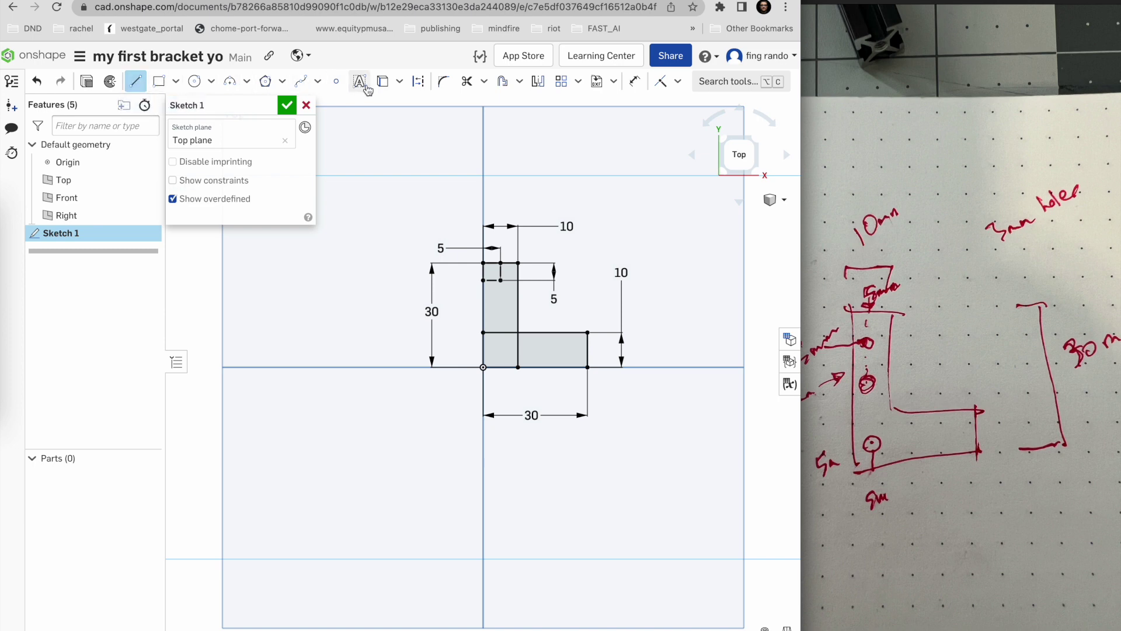
left_click(418, 85)
left_click(501, 280)
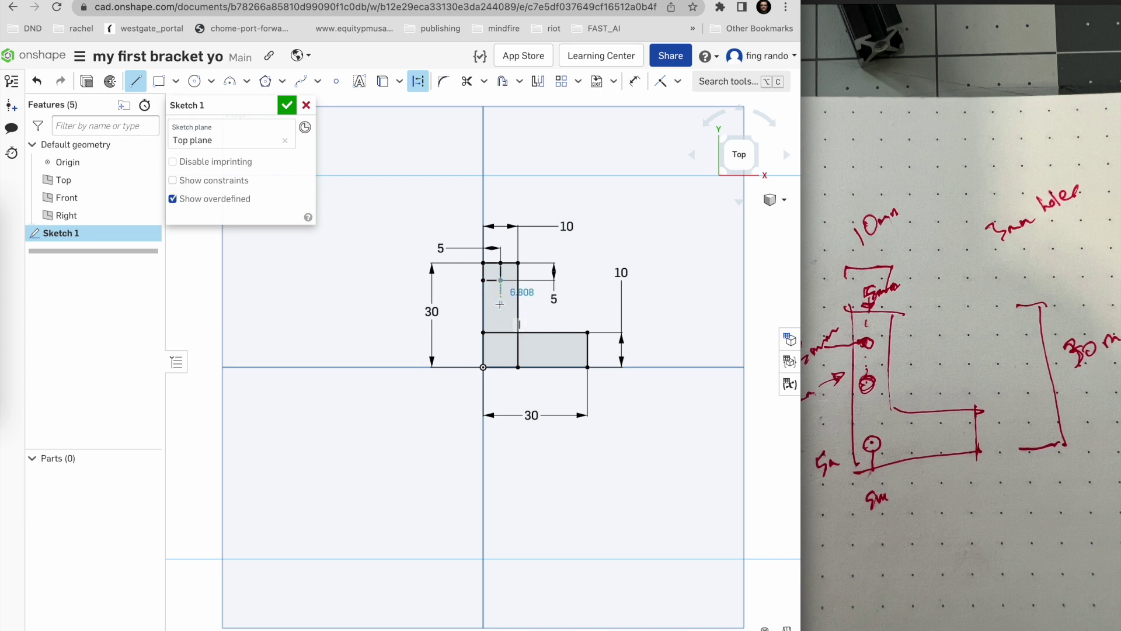
left_click(500, 304)
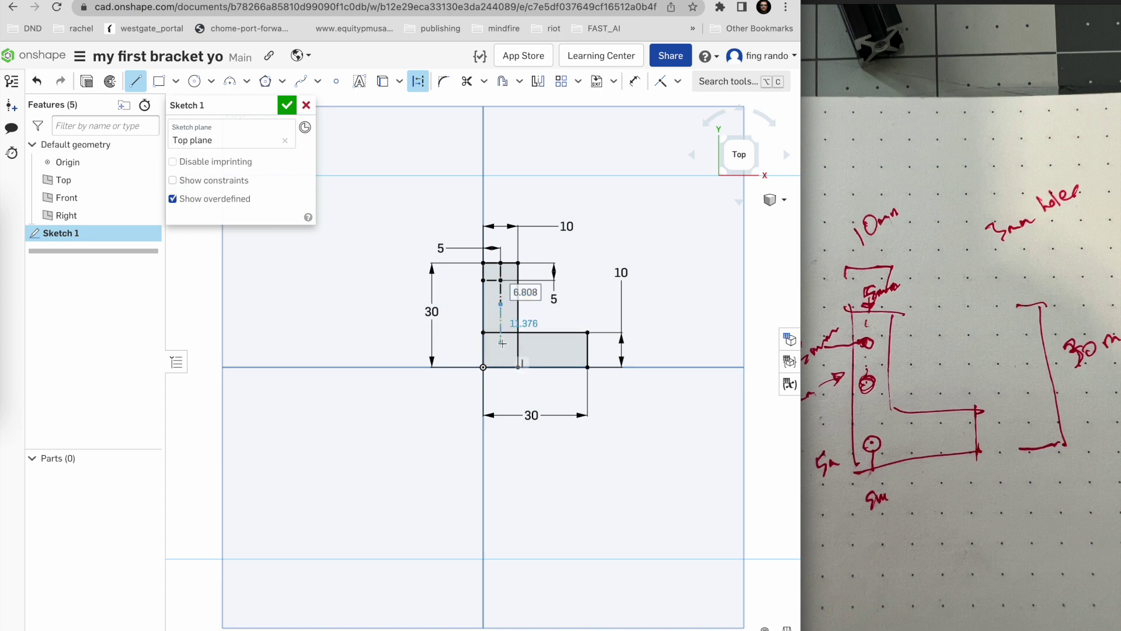
left_click(501, 342)
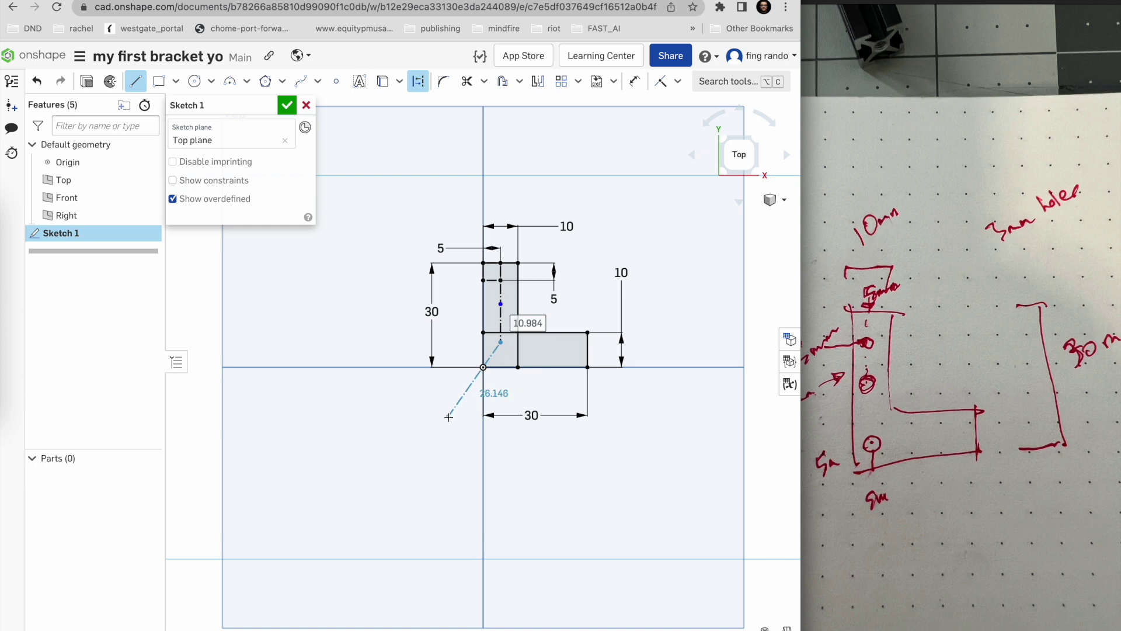
key("Escape")
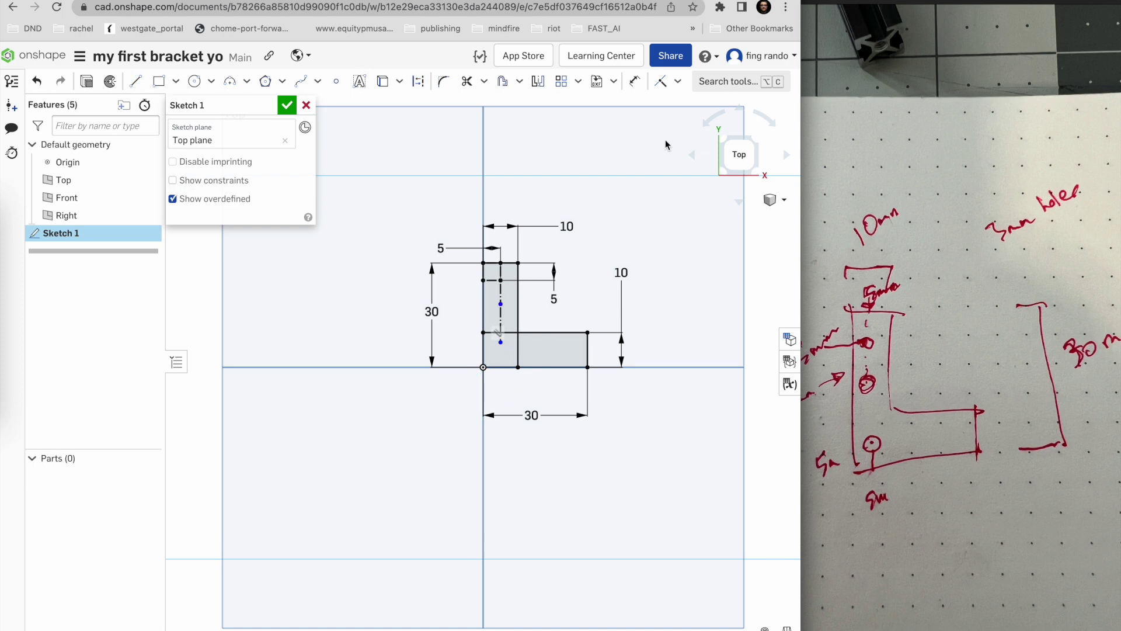
Dimension the upper vertical construction line to 10 mm
left_click(634, 81)
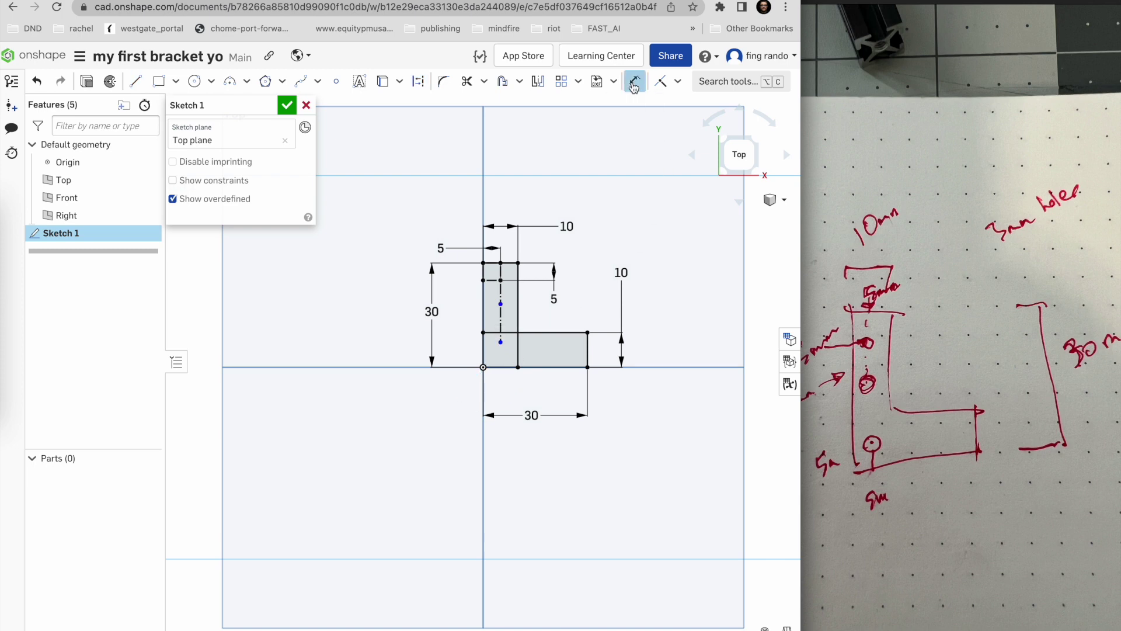
left_click(500, 296)
left_click(456, 334)
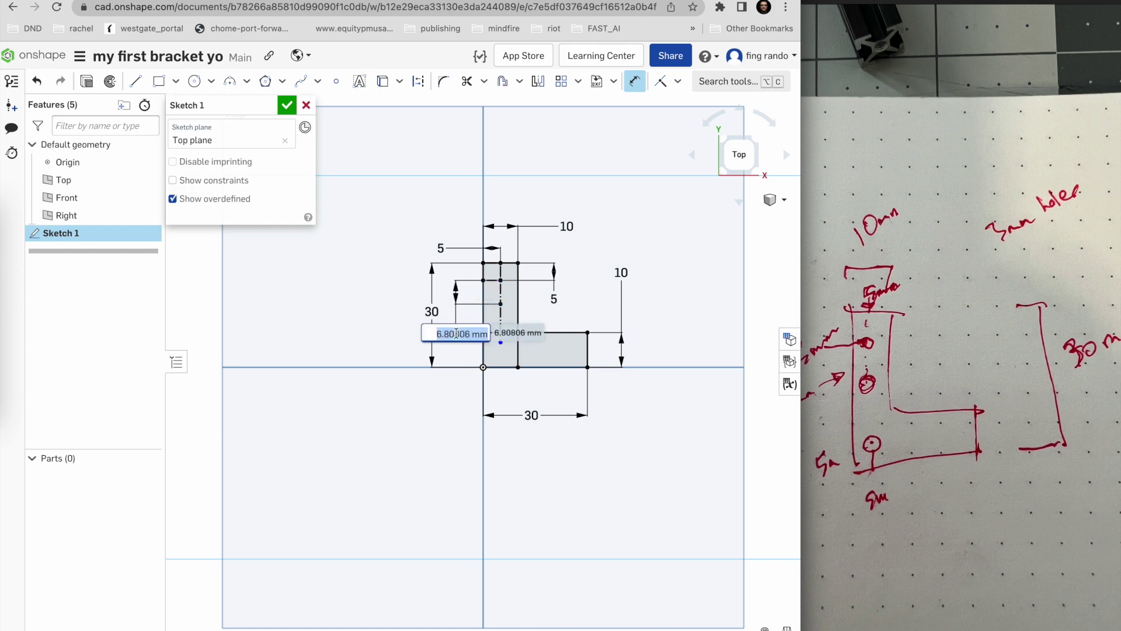
type("10")
key("Return")
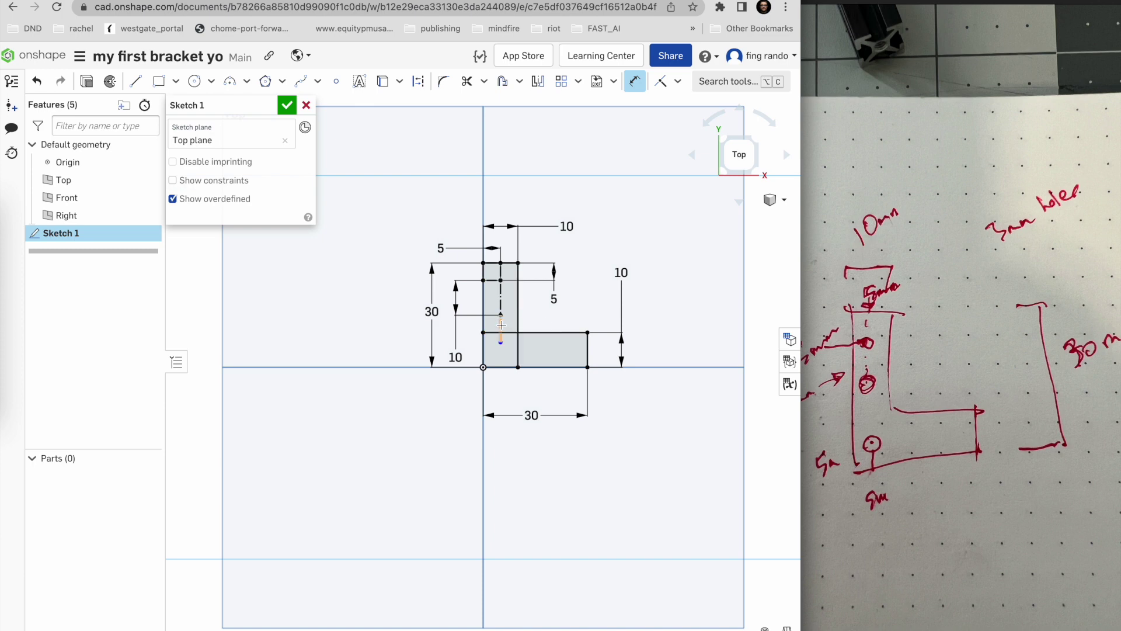
Dimension the lower vertical construction line to 10 mm and rearrange the labels of both construction line dimensions
left_click(502, 325)
left_click(465, 430)
type("10")
key("Return")
left_click_drag(453, 358, 447, 343)
left_click_drag(466, 455, 460, 392)
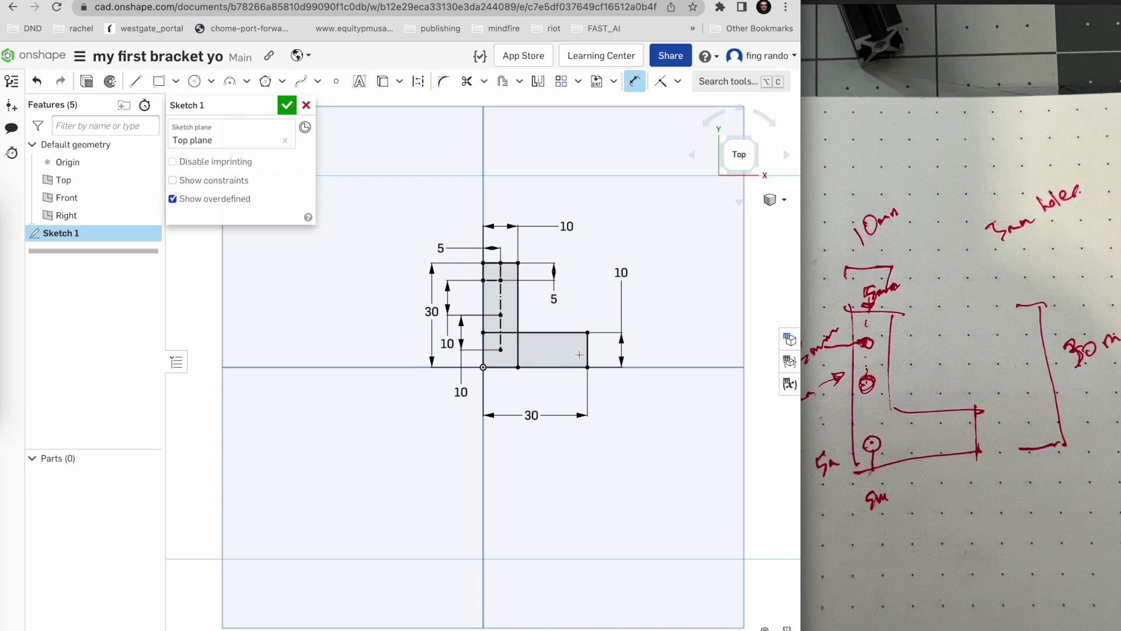
Draw two connected horizontal construction lines, about 9.5 mm and 8.2 mm long, along the foot from the vertical construction line's lower end
left_click(136, 82)
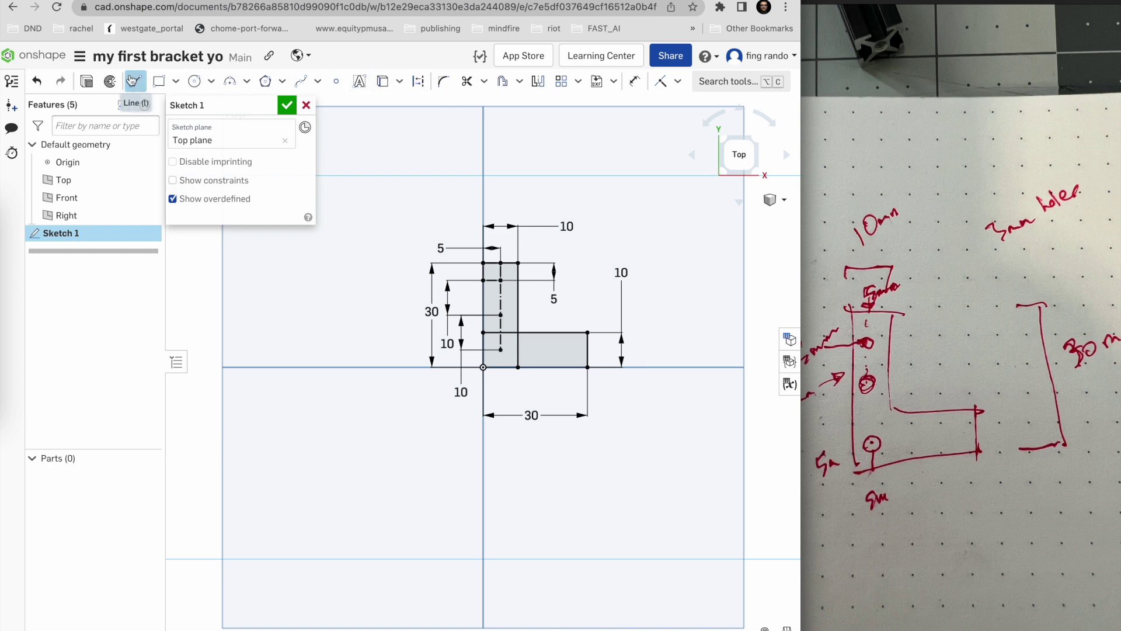
left_click(418, 79)
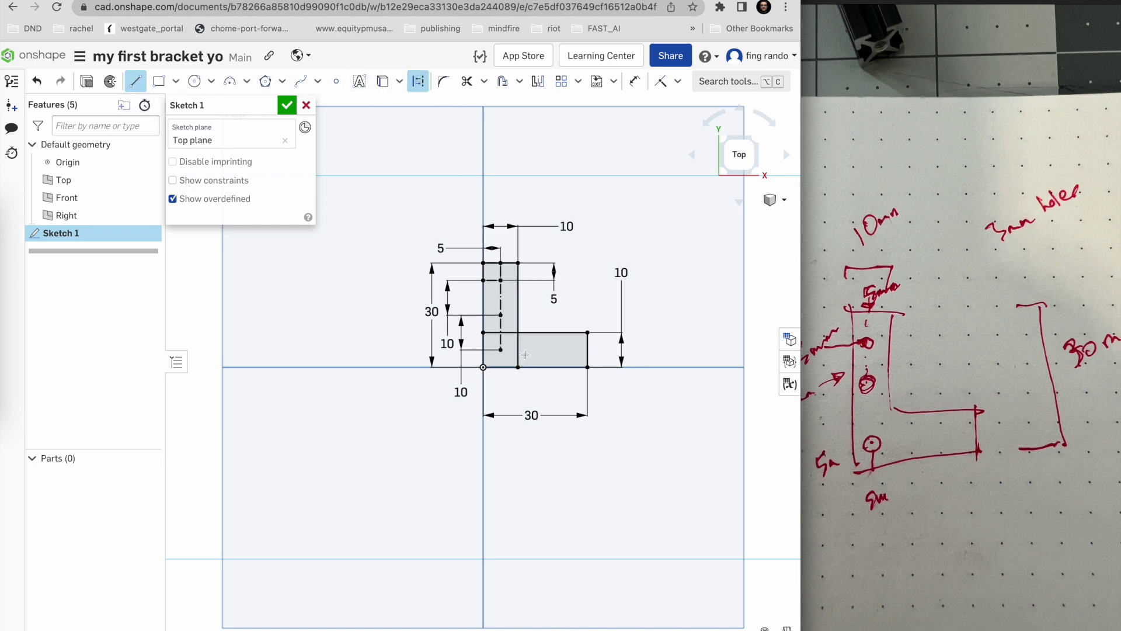
left_click(501, 349)
left_click(533, 349)
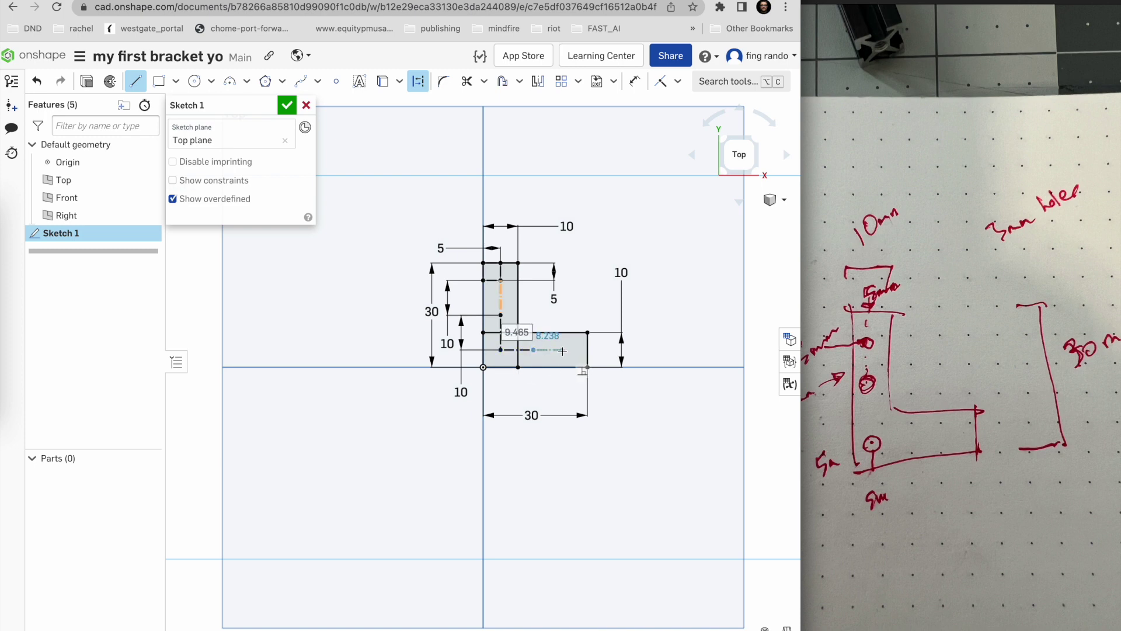
left_click(562, 350)
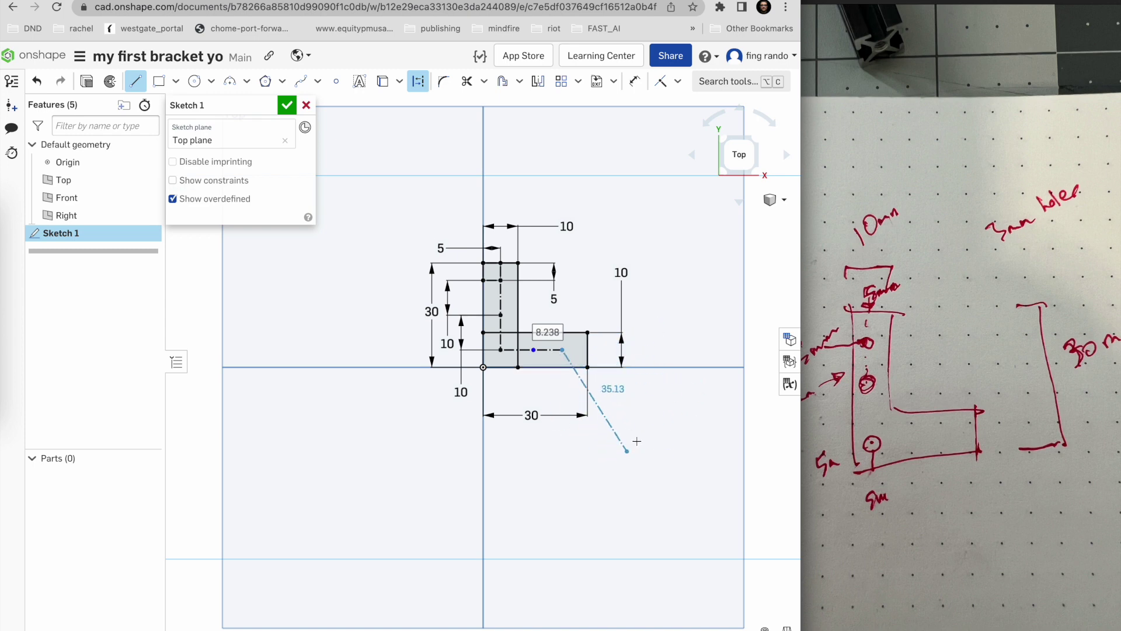
key("Escape")
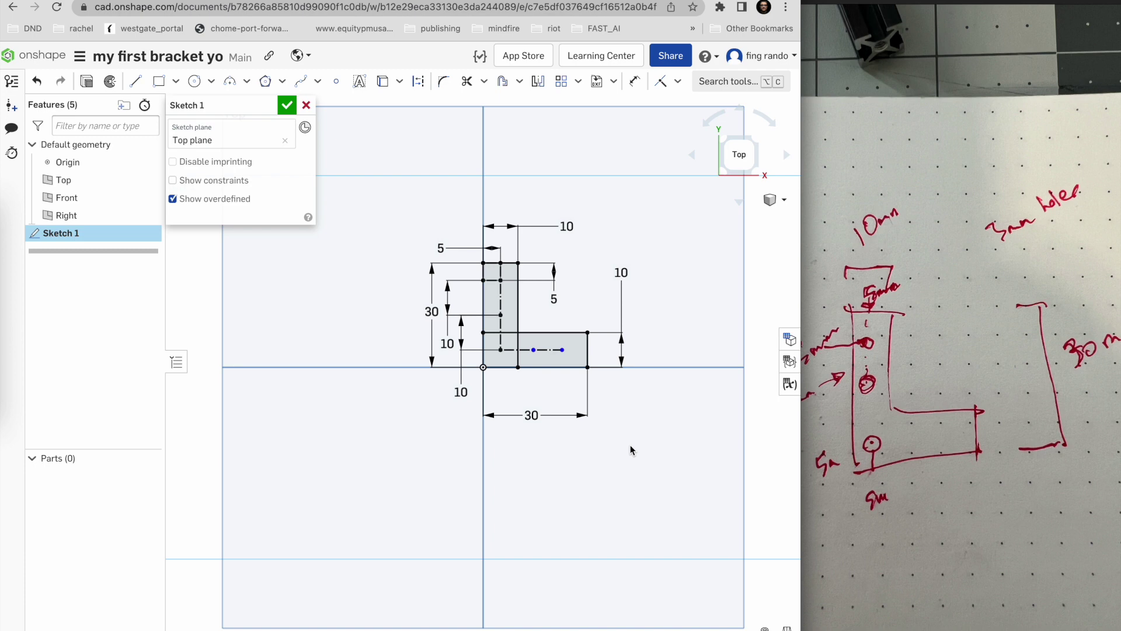
Dimension both horizontal construction lines in the foot to 10 mm each and finish the sketch
left_click(635, 81)
left_click(524, 350)
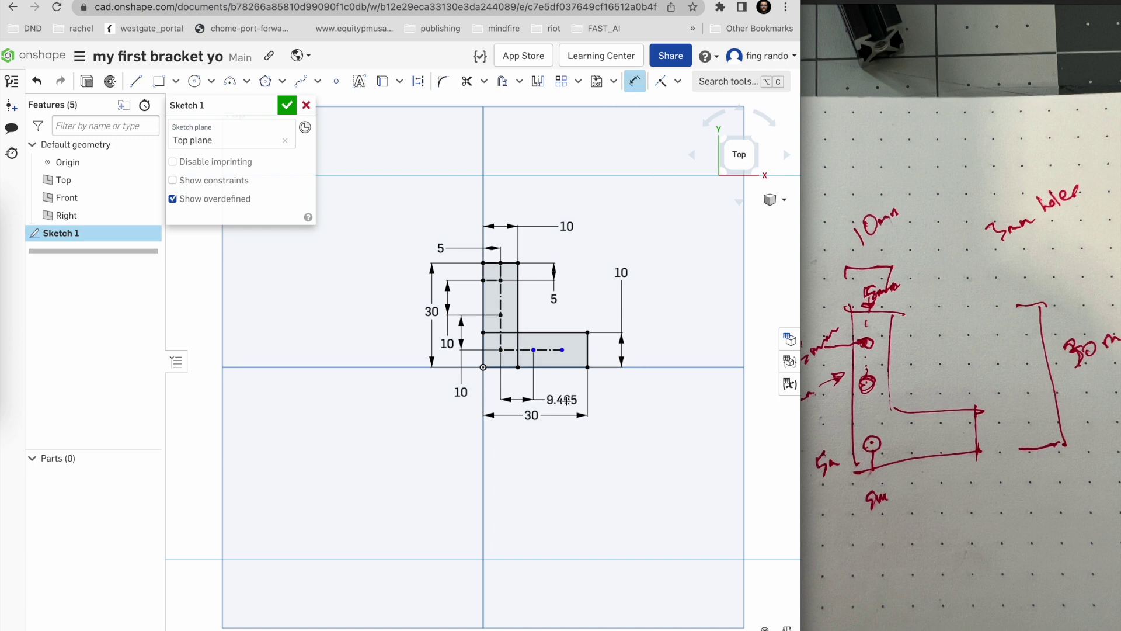
left_click(628, 398)
key("Return")
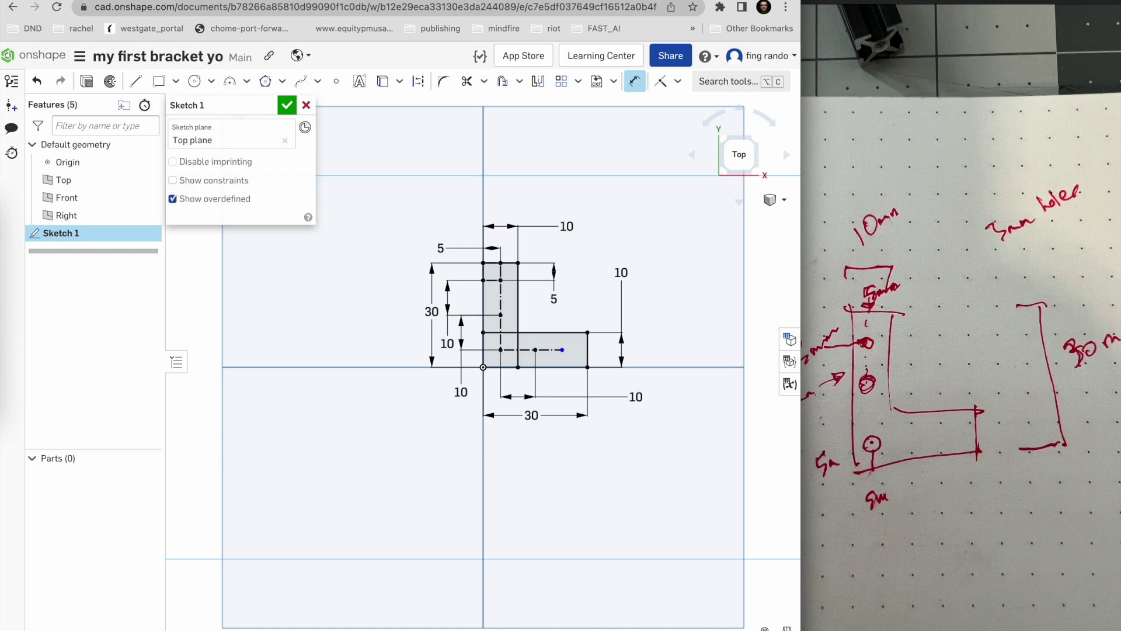
left_click(549, 350)
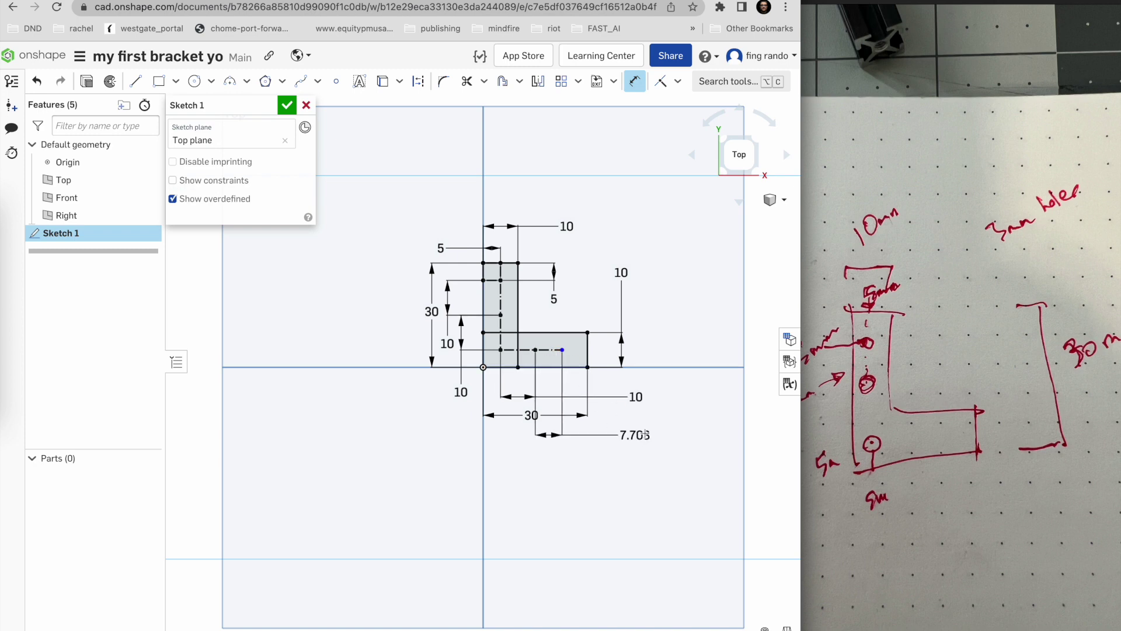
left_click(689, 385)
type("10")
key("Return")
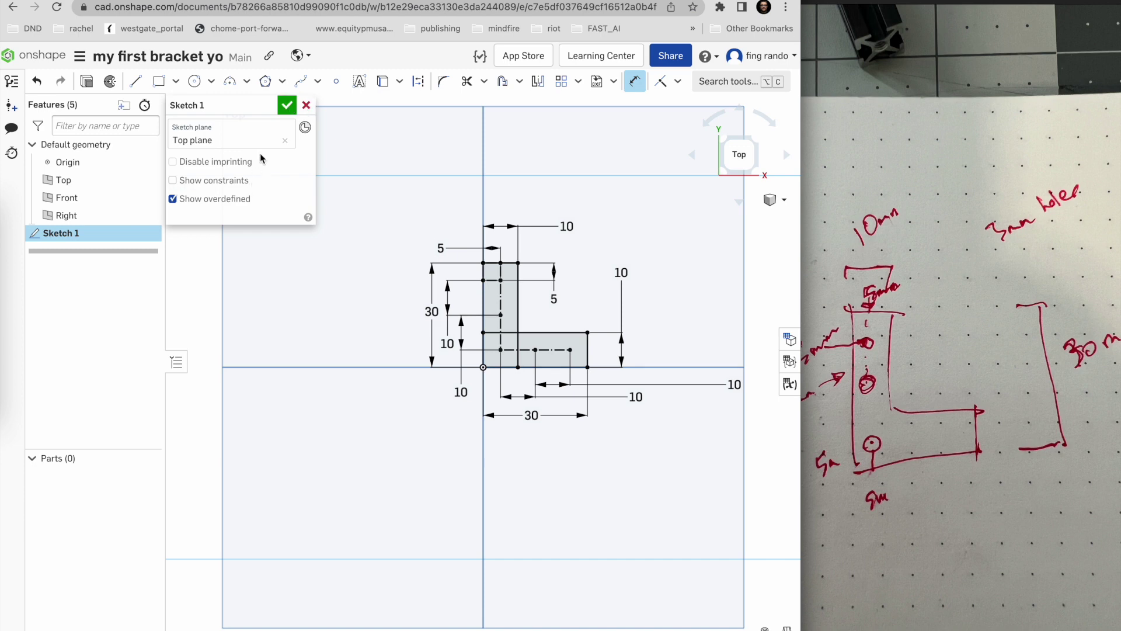
left_click(286, 106)
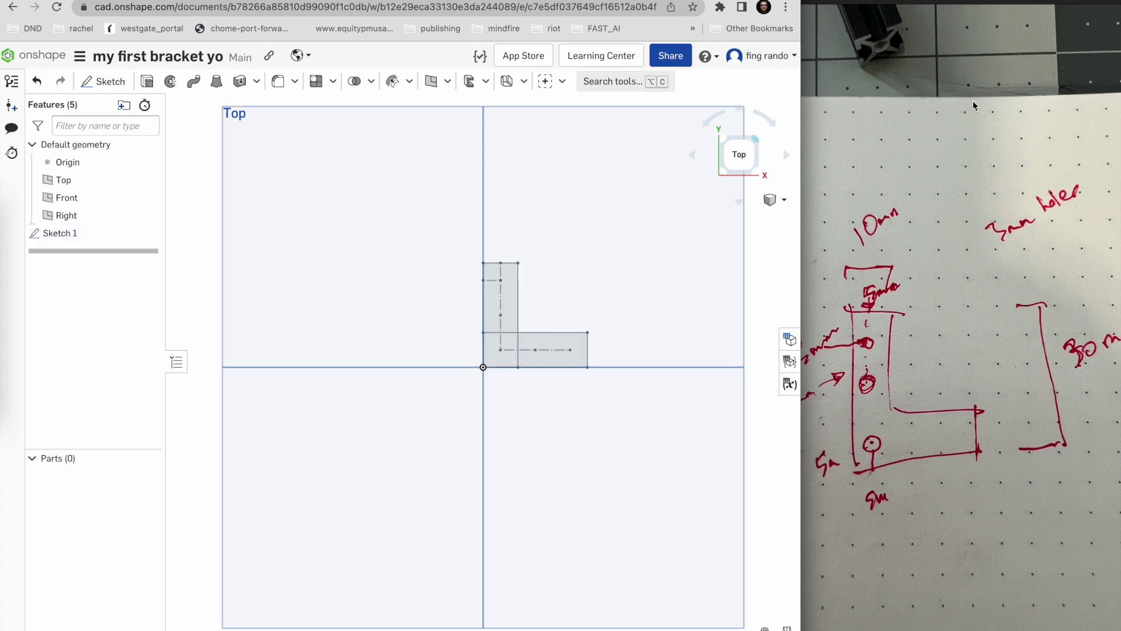
Examine the finished L-shaped sketch against the default planes in the isometric and right views, both close up and from afar
left_click(754, 174)
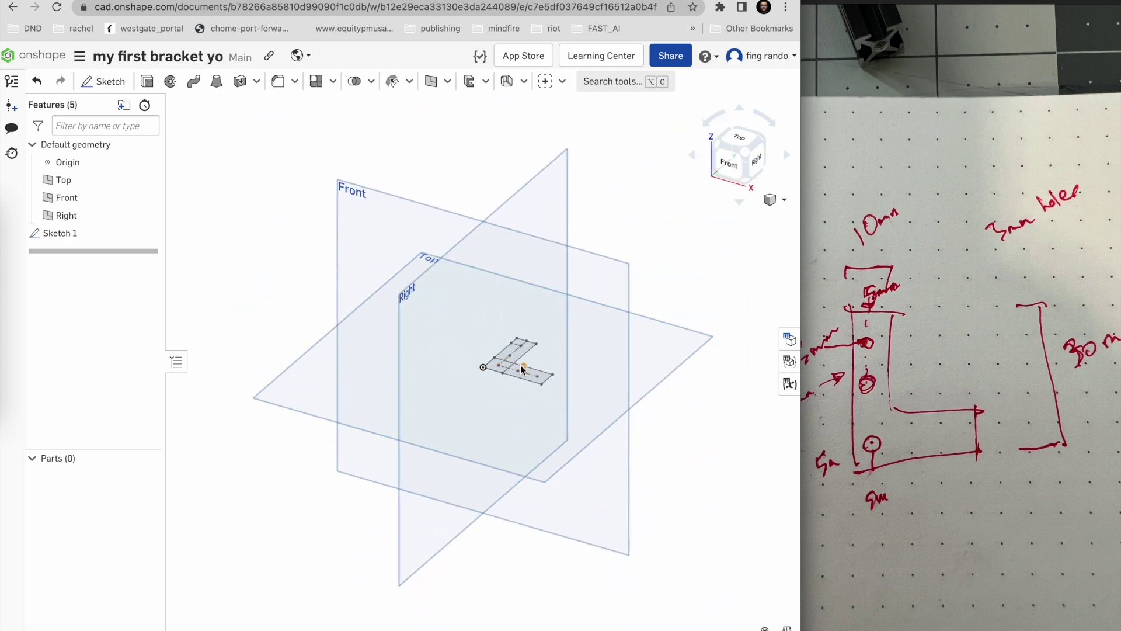
left_click(756, 168)
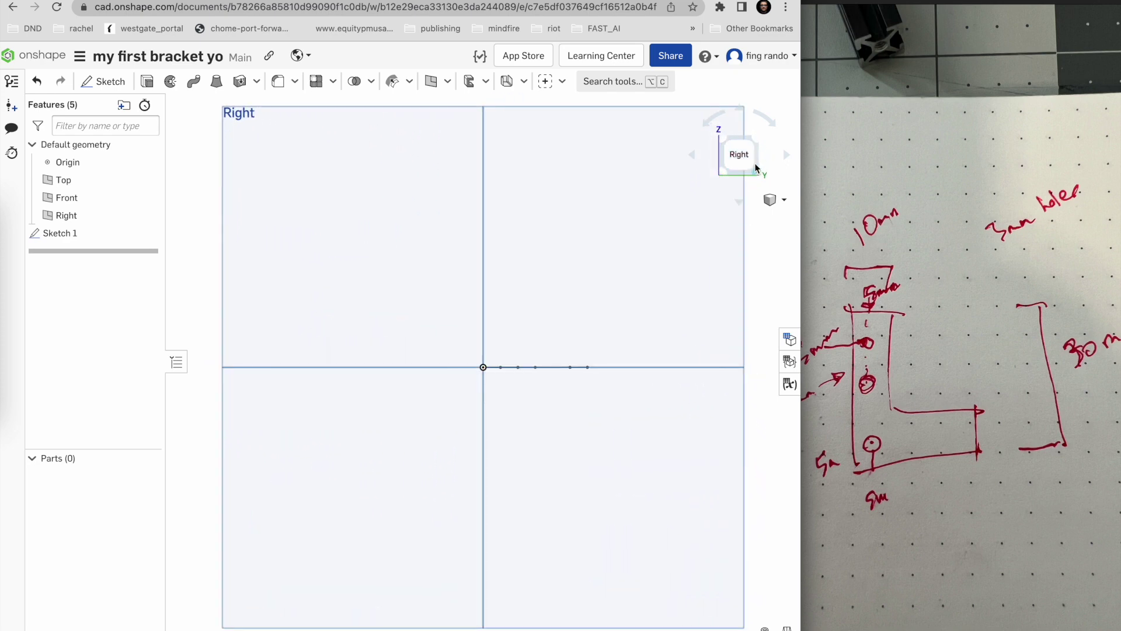
left_click(728, 142)
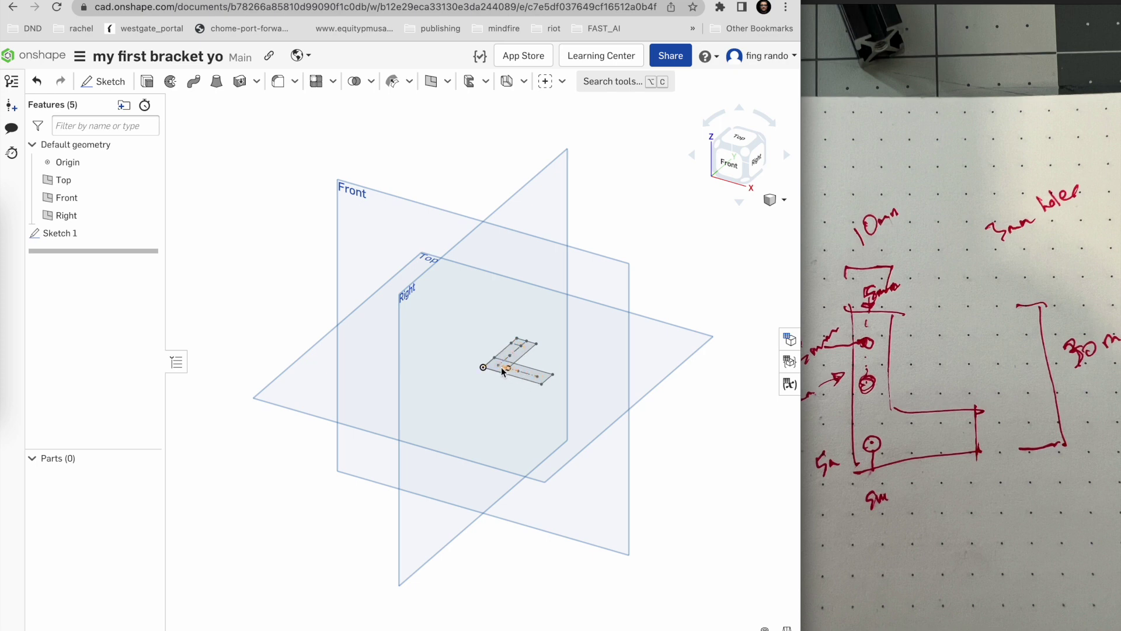
scroll(509, 357, "up", 5)
scroll(511, 361, "down", 4)
scroll(512, 361, "down", 1)
scroll(511, 361, "up", 5)
scroll(511, 361, "down", 4)
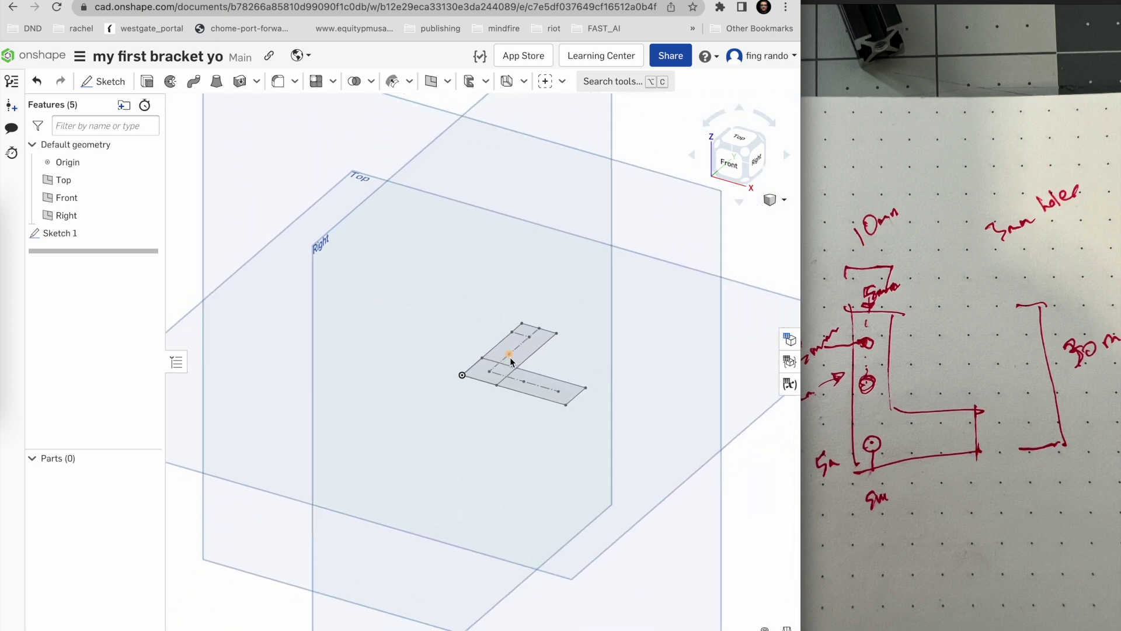
scroll(511, 358, "up", 5)
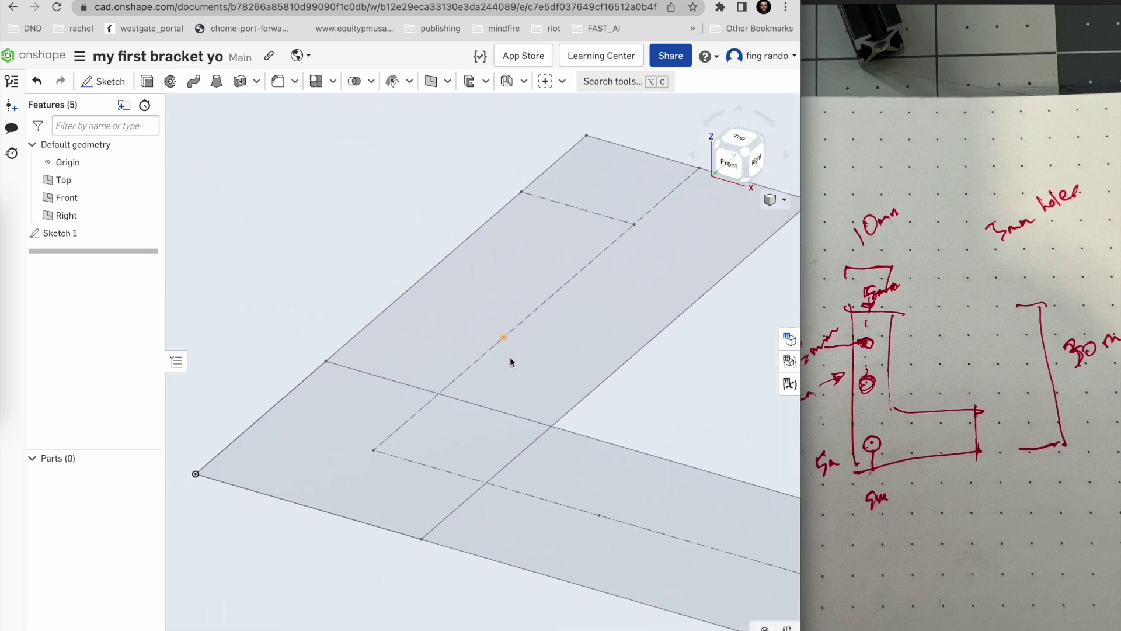
scroll(511, 359, "down", 3)
scroll(510, 356, "down", 2)
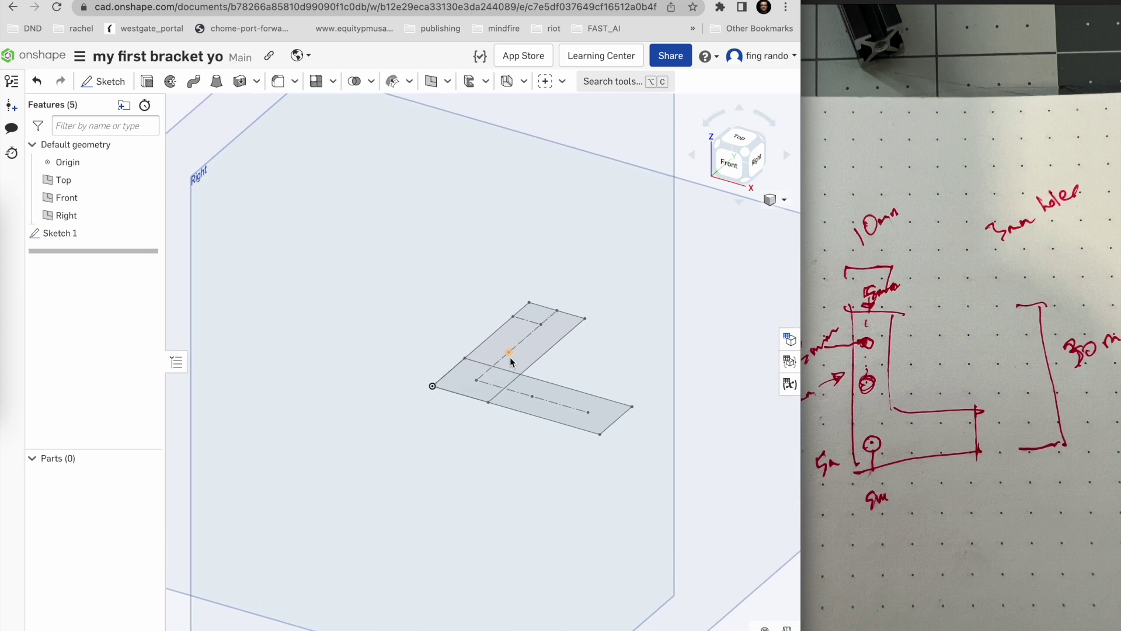
scroll(510, 356, "down", 3)
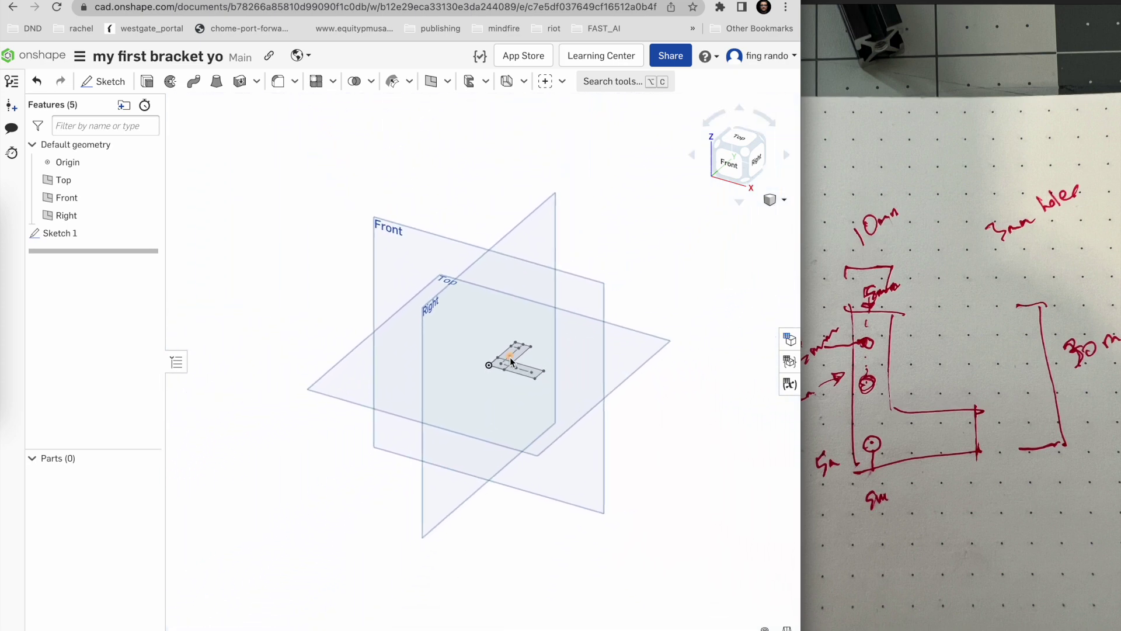
scroll(510, 356, "up", 4)
scroll(509, 357, "up", 8)
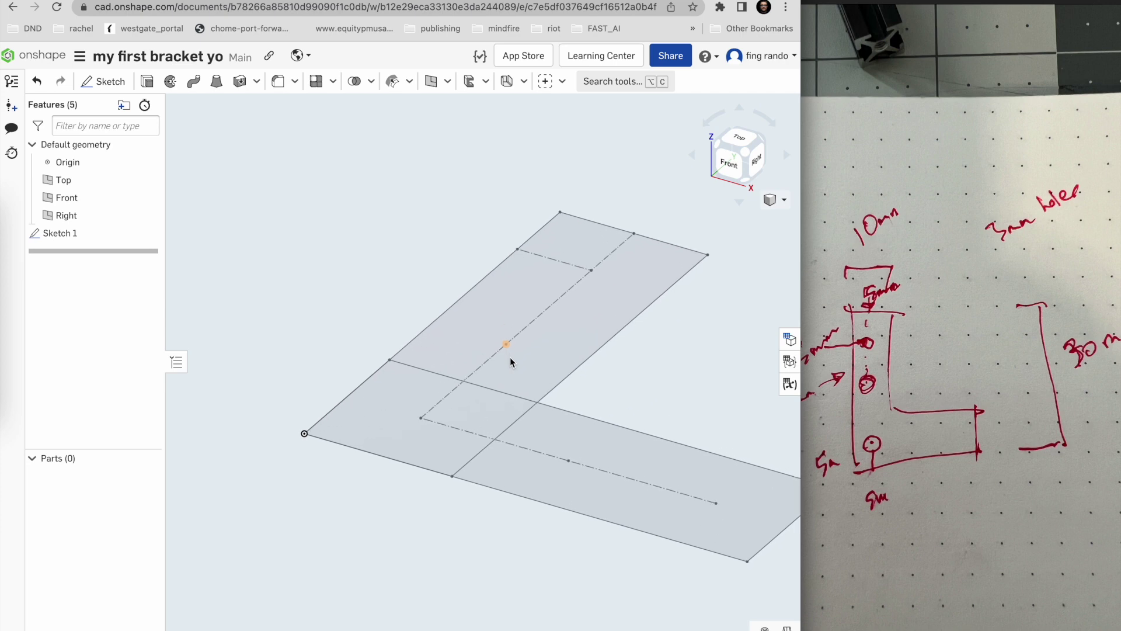
scroll(510, 357, "down", 7)
scroll(510, 356, "up", 2)
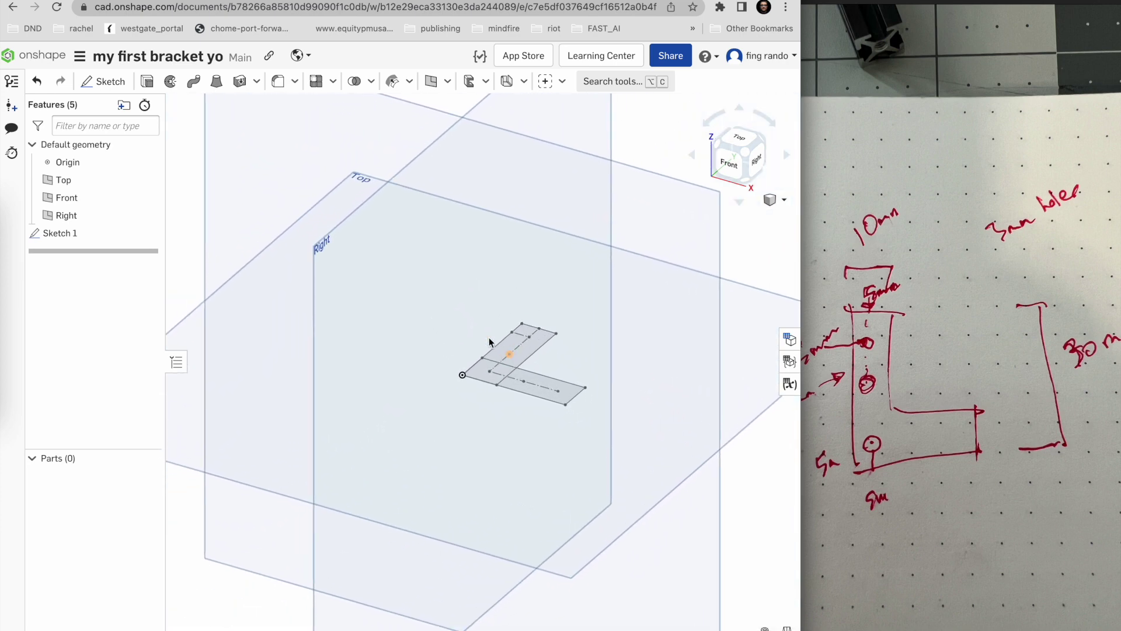
scroll(327, 203, "up", 3)
scroll(327, 203, "down", 10)
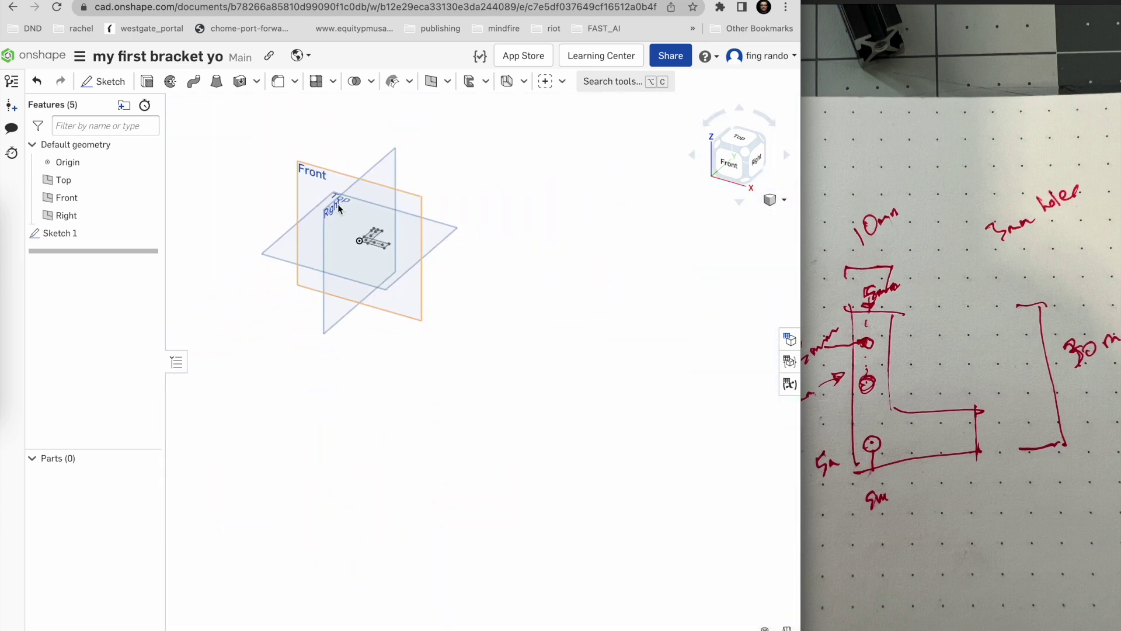
scroll(706, 551, "up", 5)
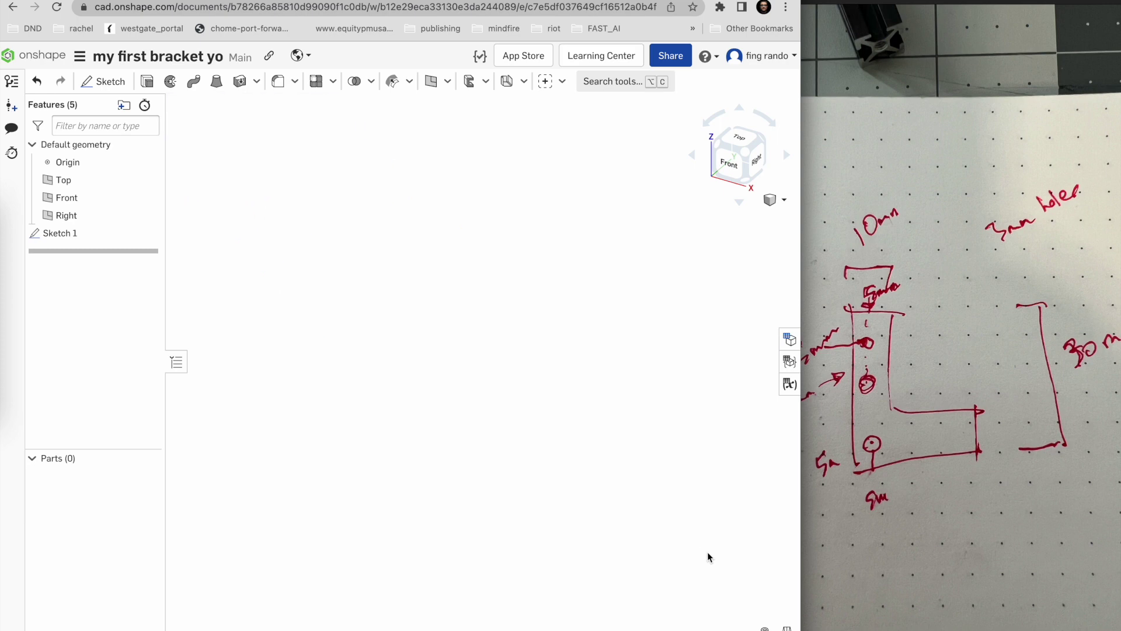
scroll(706, 551, "down", 5)
scroll(706, 551, "up", 3)
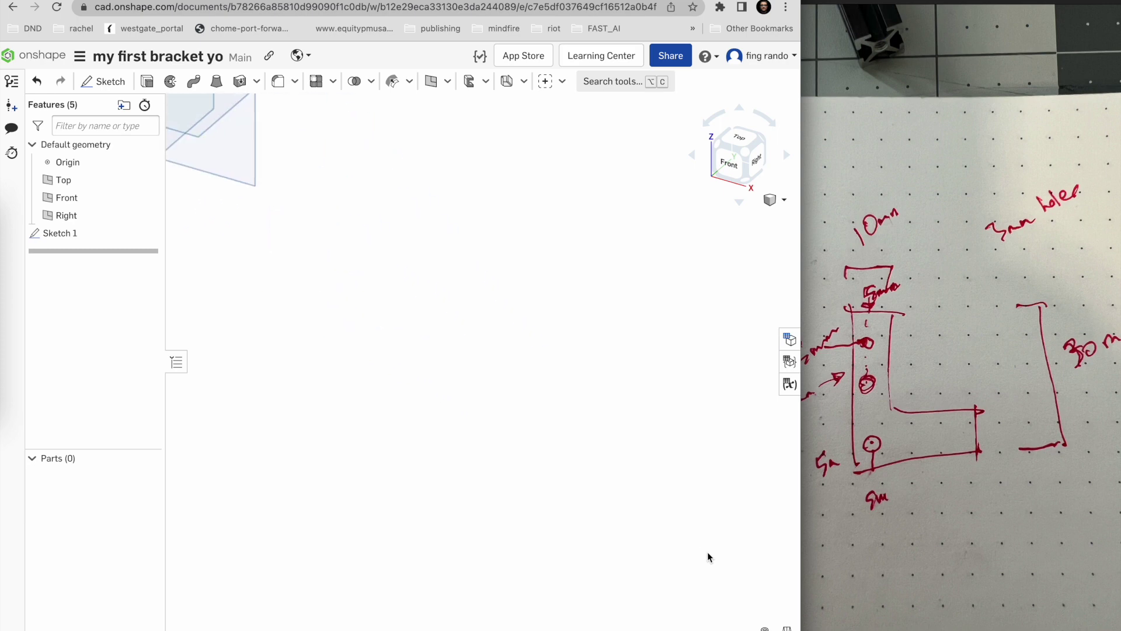
scroll(644, 489, "down", 6)
scroll(408, 315, "up", 3)
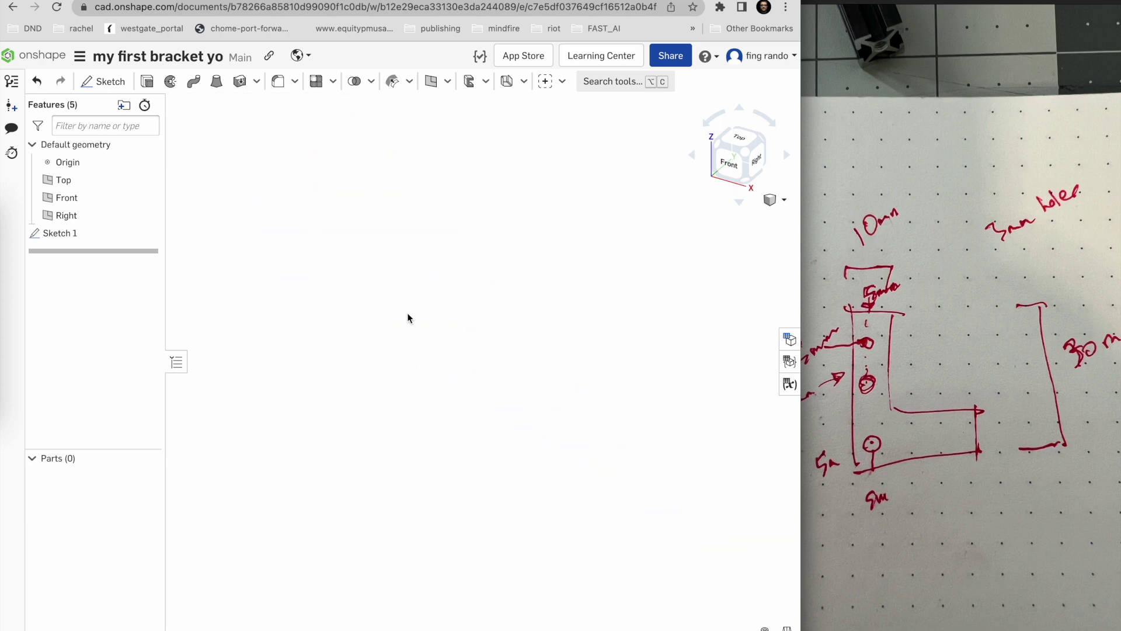
scroll(407, 315, "down", 5)
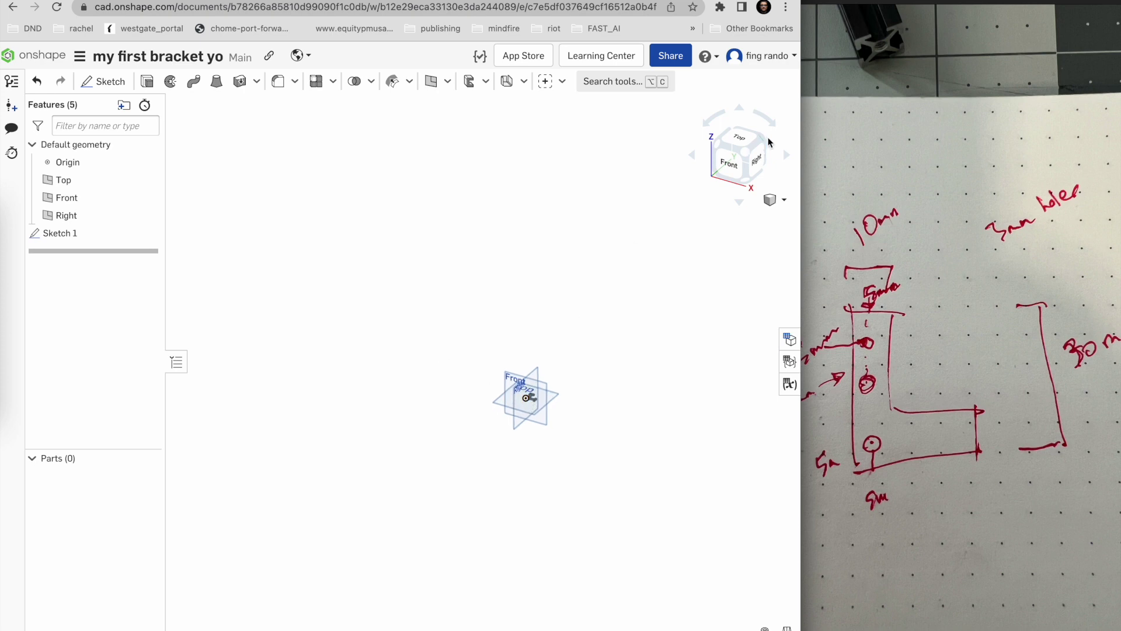
left_click(746, 155)
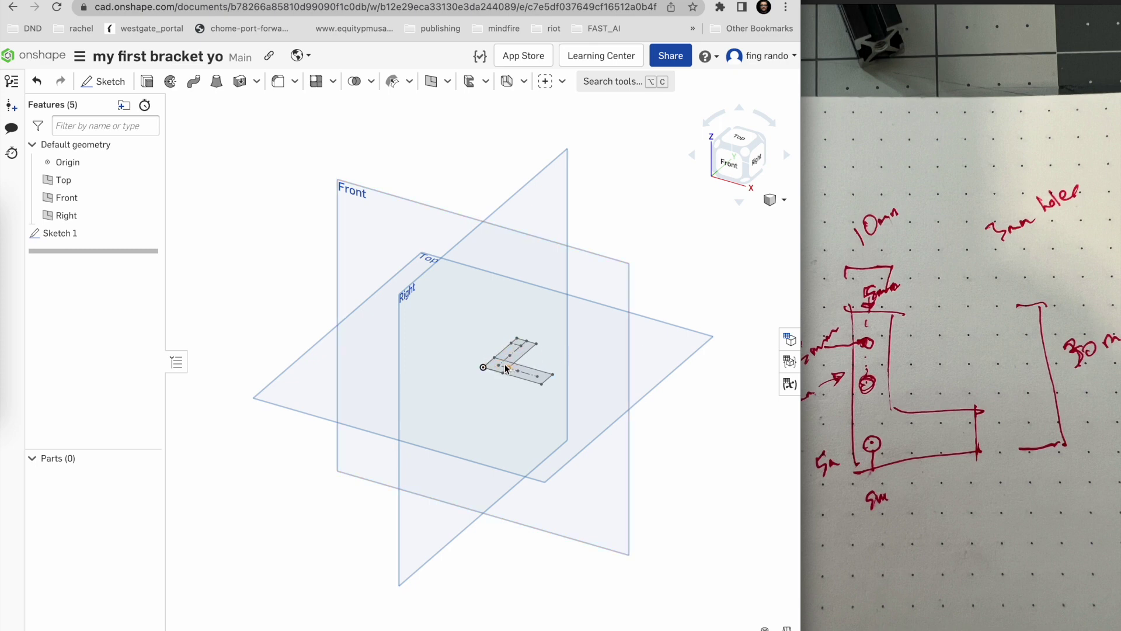
scroll(506, 368, "up", 10)
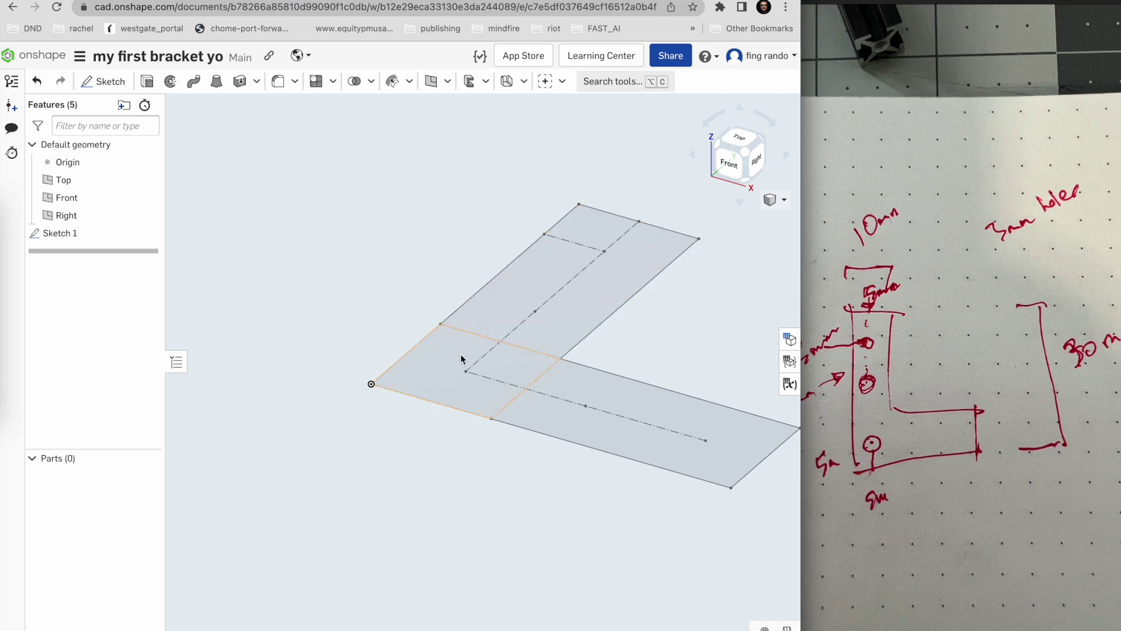
left_click(526, 283)
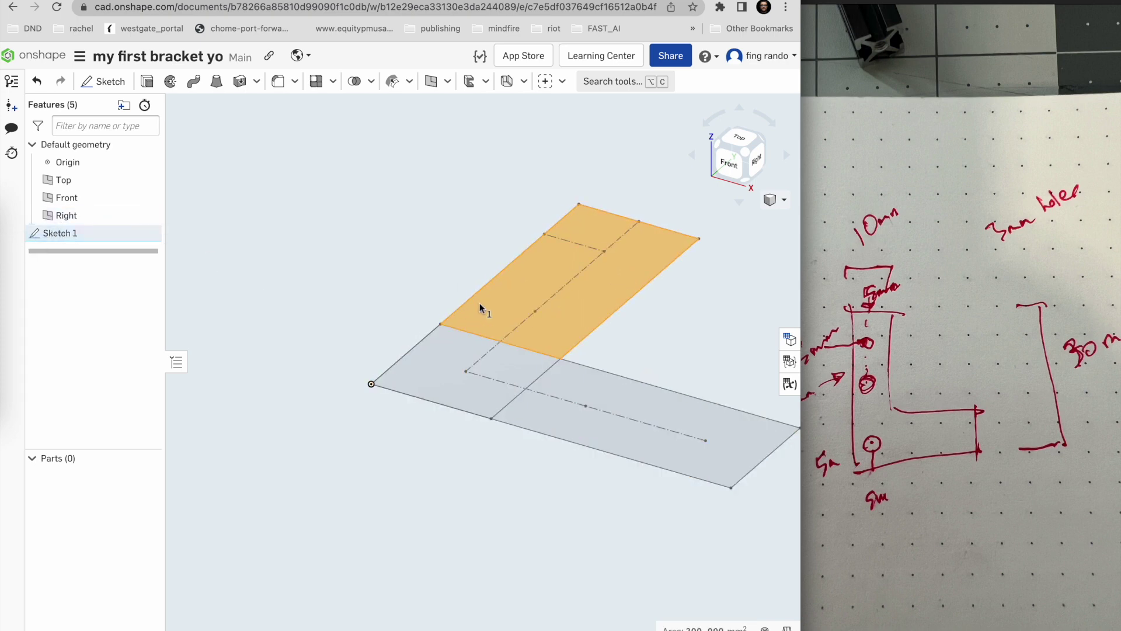
left_click(483, 379)
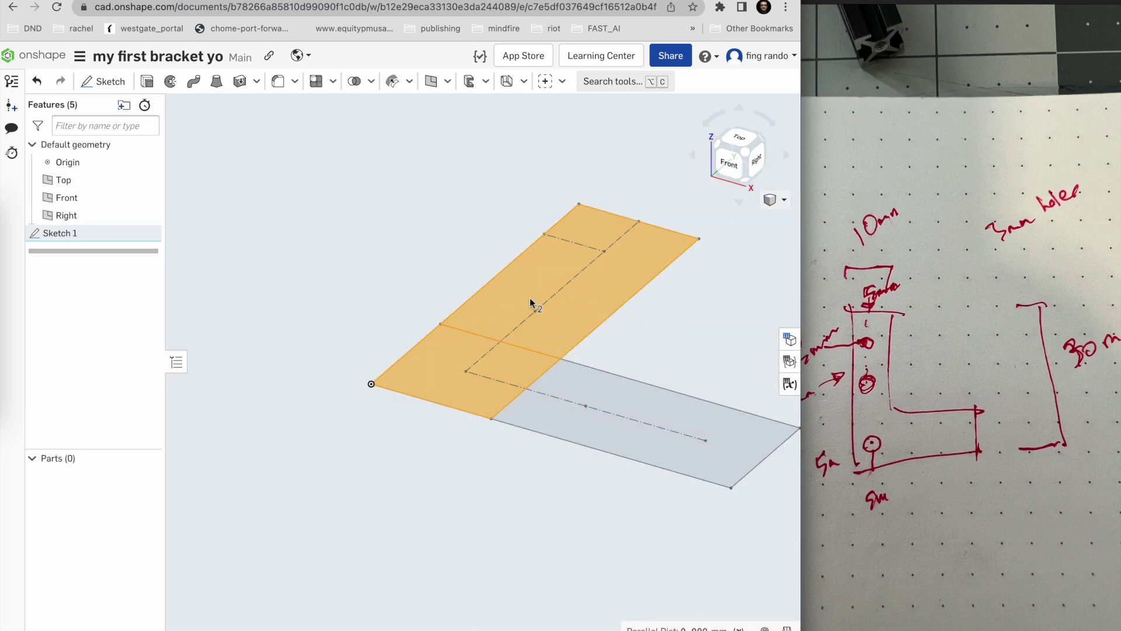
left_click(455, 367)
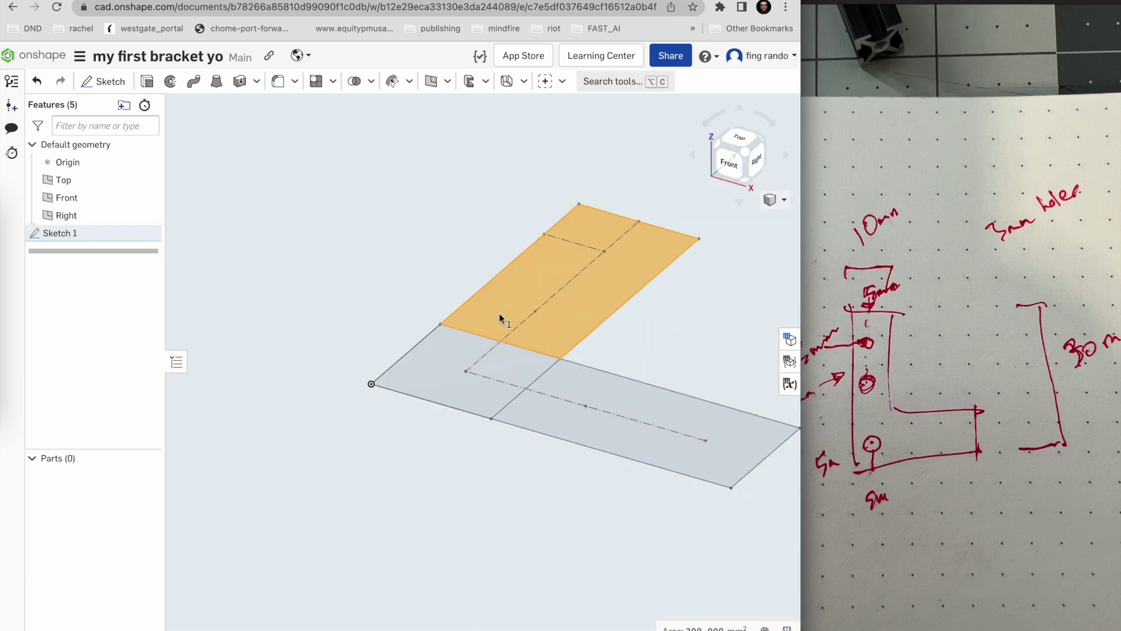
left_click(459, 357)
left_click(498, 312)
left_click(450, 351)
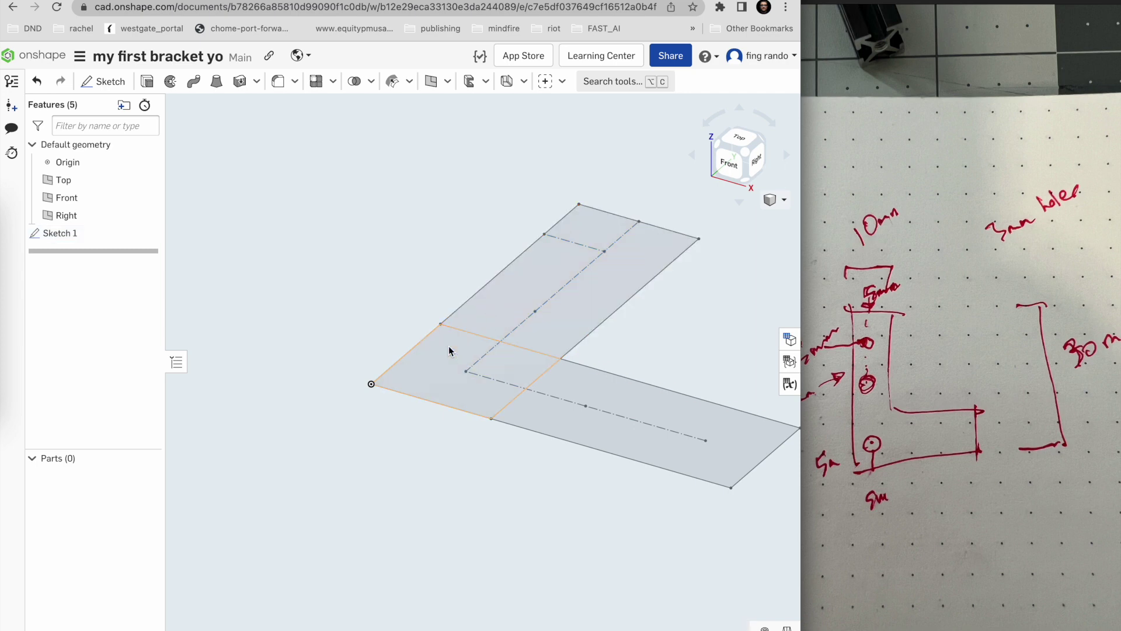
left_click(514, 309)
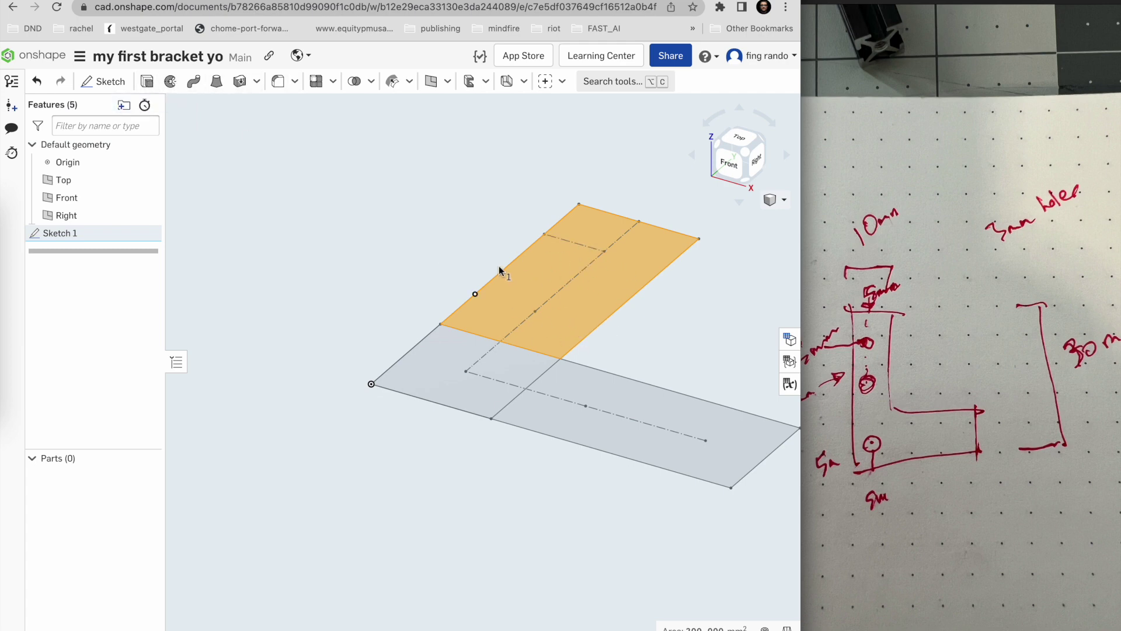
left_click(148, 82)
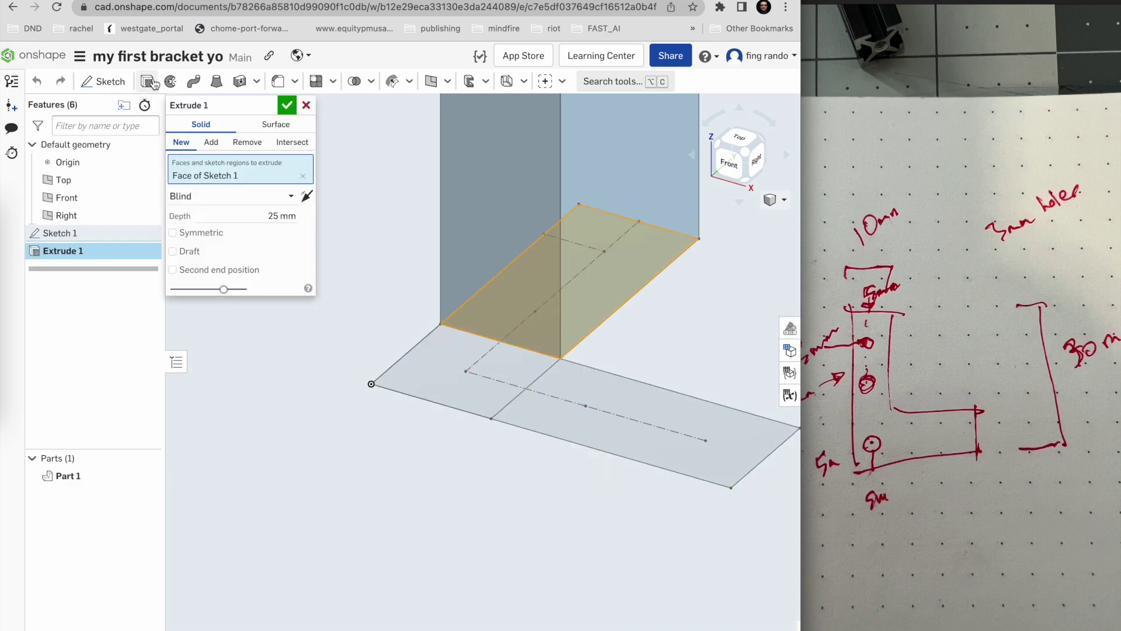
scroll(379, 193, "down", 5)
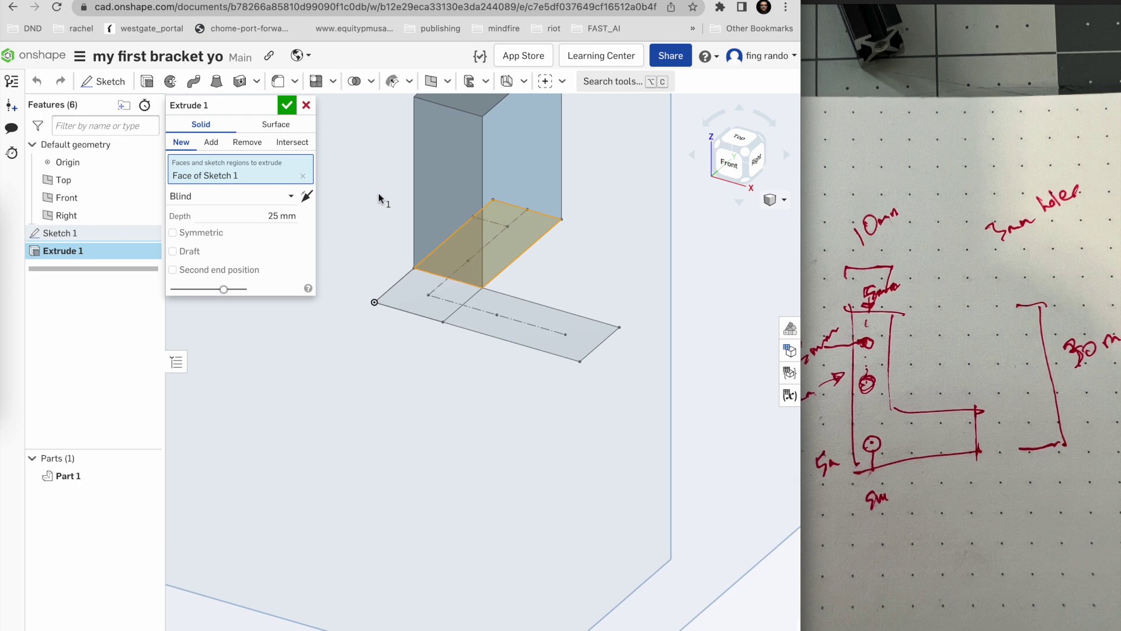
scroll(377, 373, "down", 3)
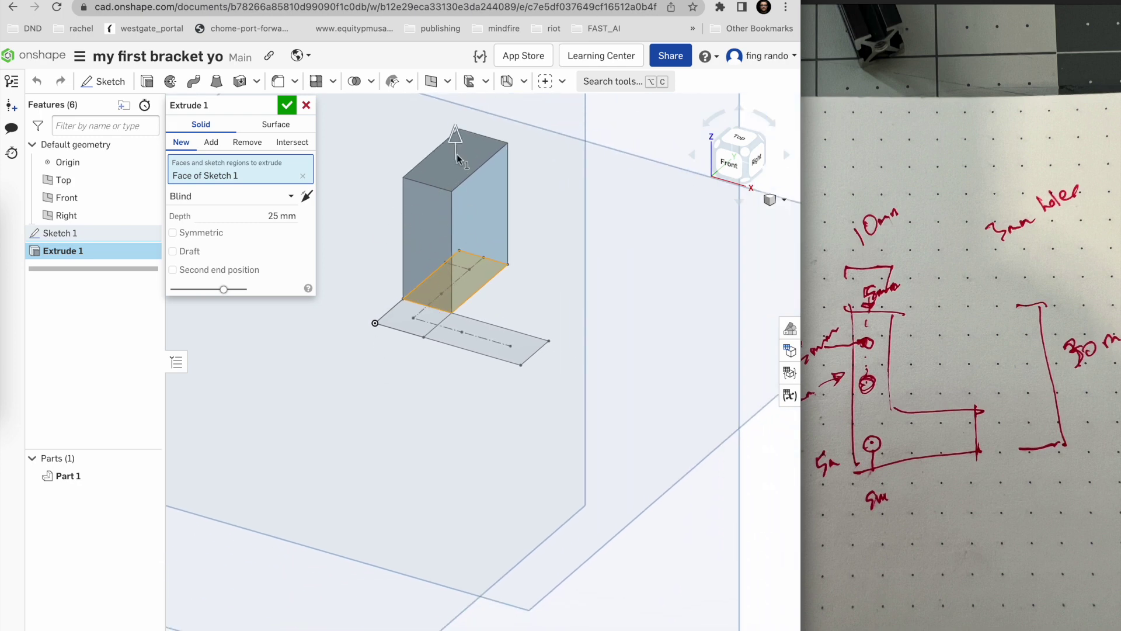
left_click_drag(456, 138, 457, 177)
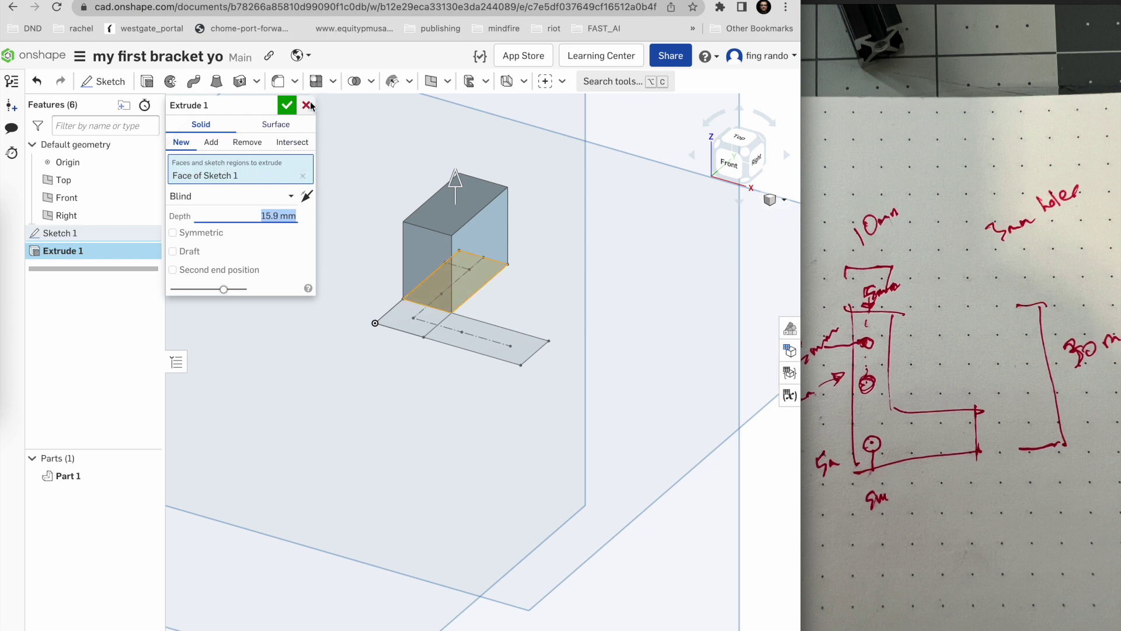
key("Return")
key("super+z")
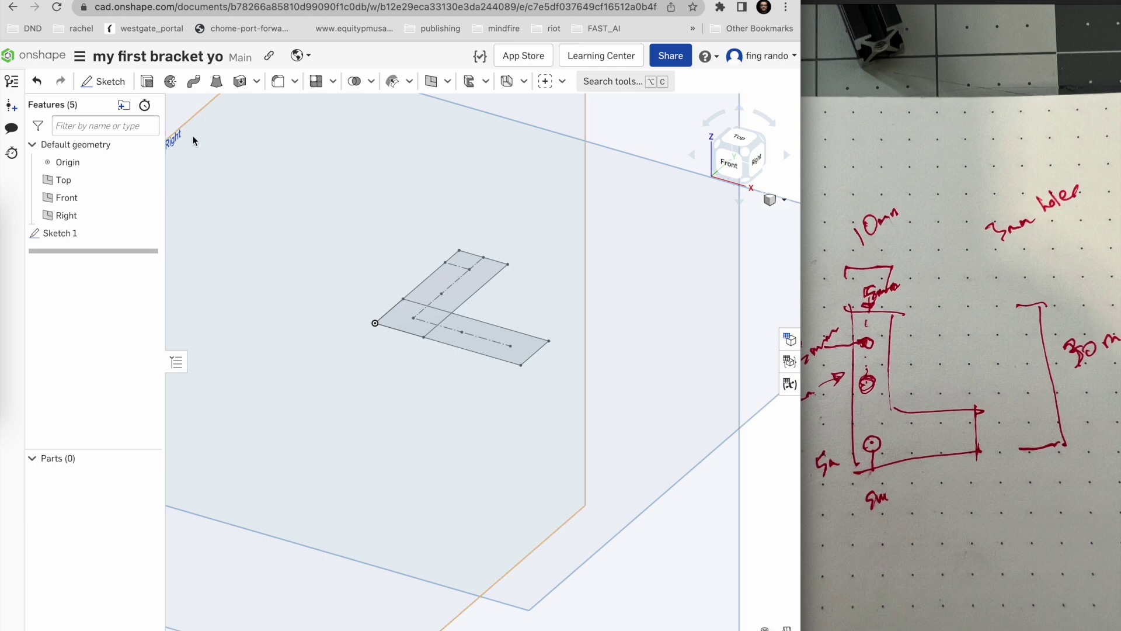
Extrude all three regions of the L-shaped sketch as a new blind solid with a depth of 1 mm
left_click(146, 82)
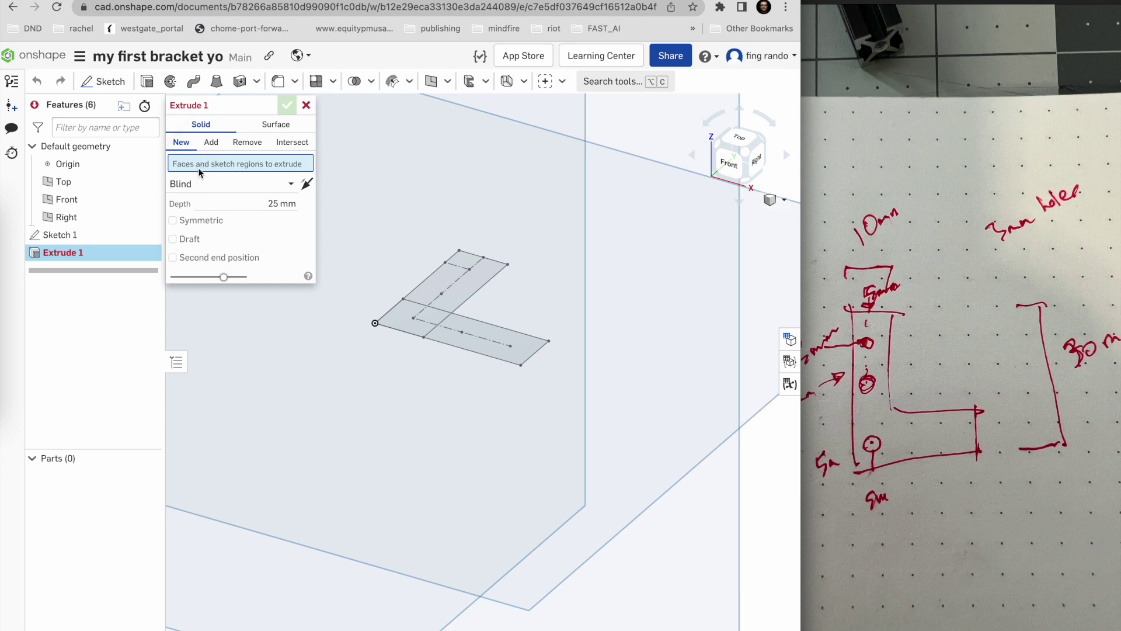
left_click(233, 184)
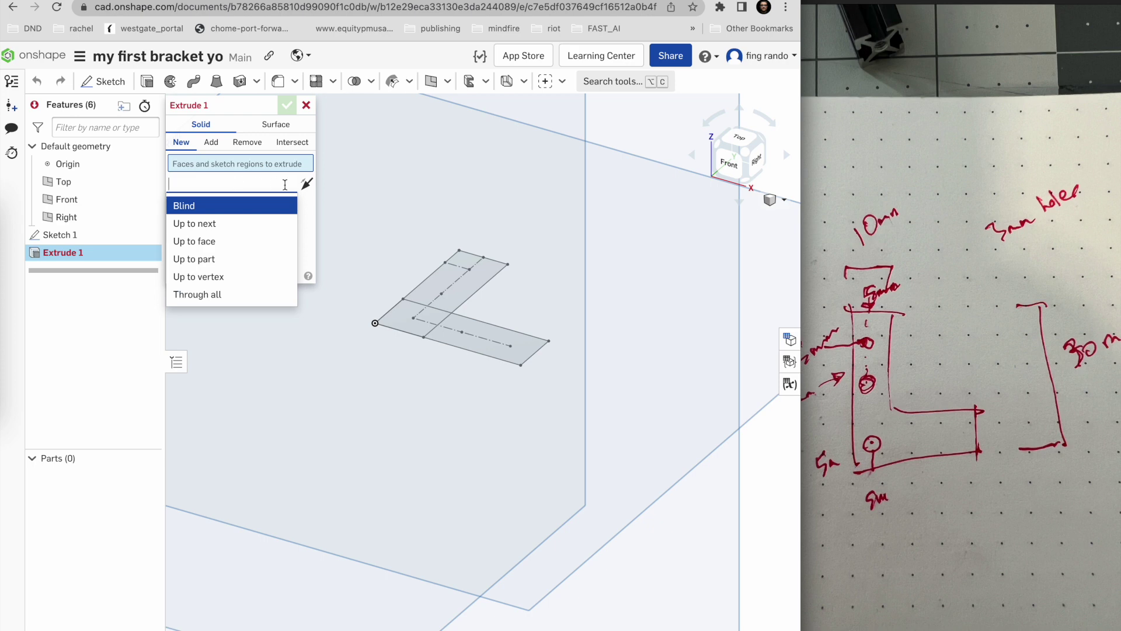
left_click(218, 209)
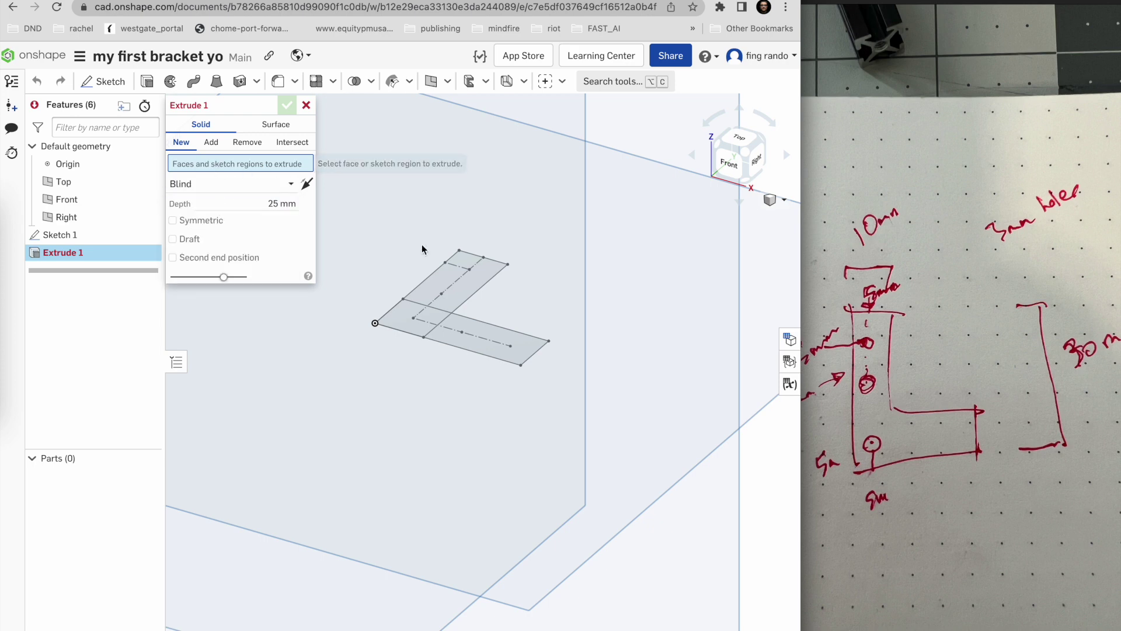
left_click(447, 274)
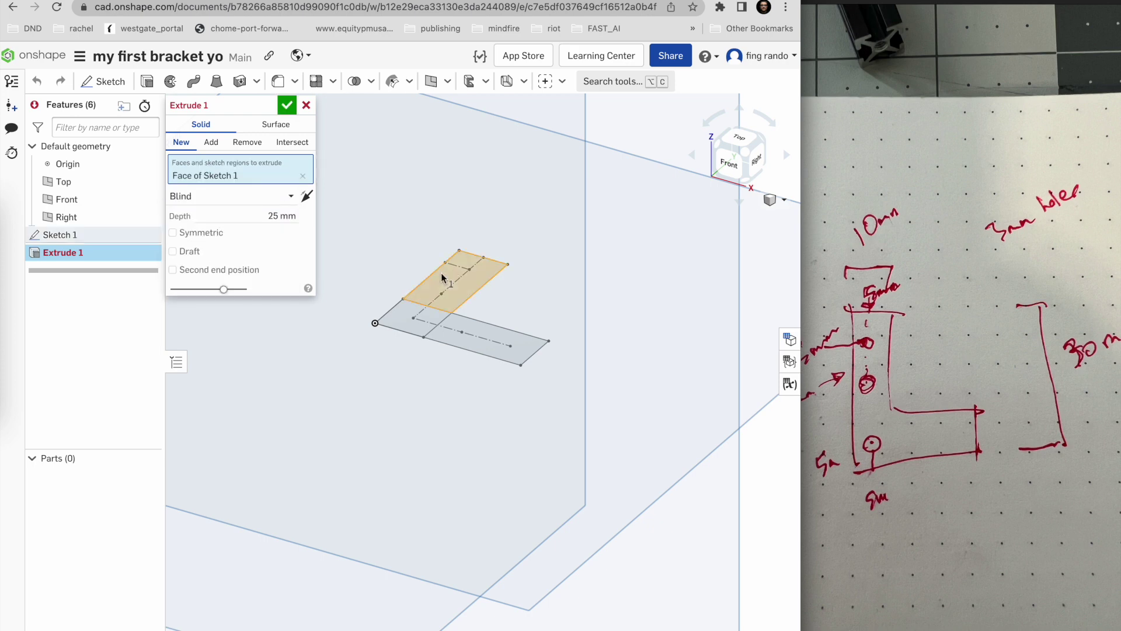
left_click(407, 308)
left_click(516, 356)
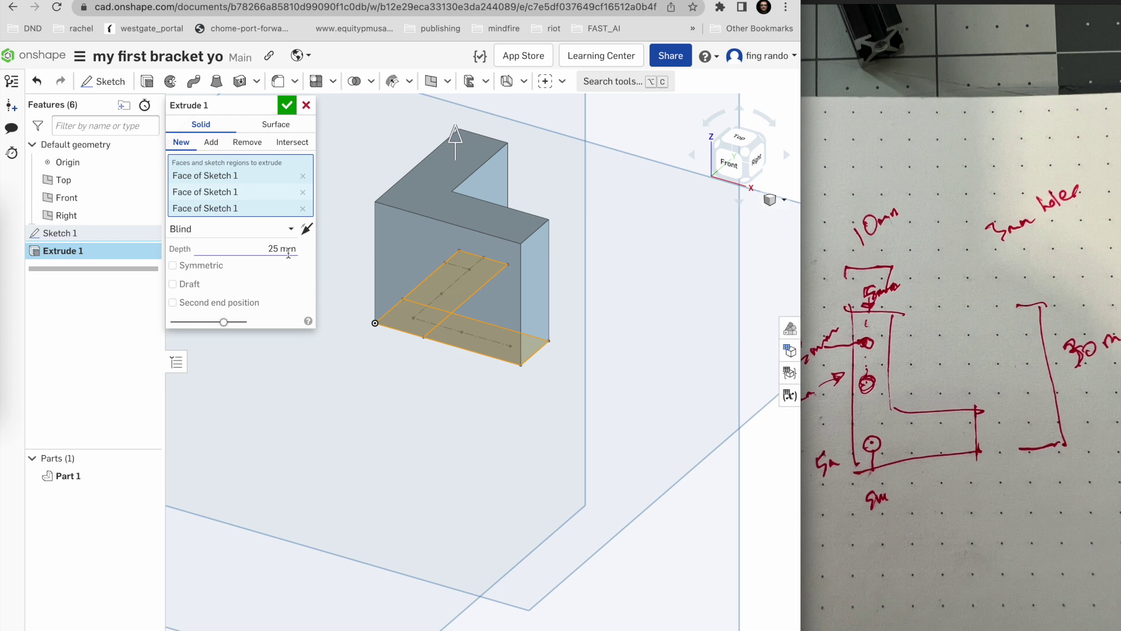
left_click(288, 250)
type("1")
key("Tab")
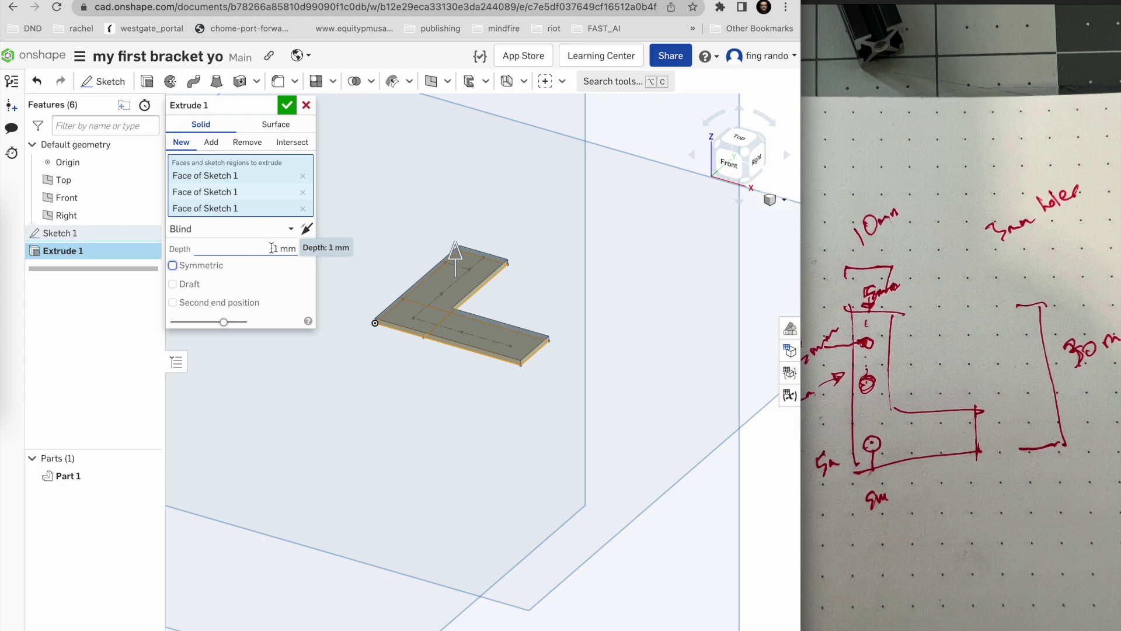
Try a depth of 10 mm for the L-shaped extrusion
left_click(271, 248)
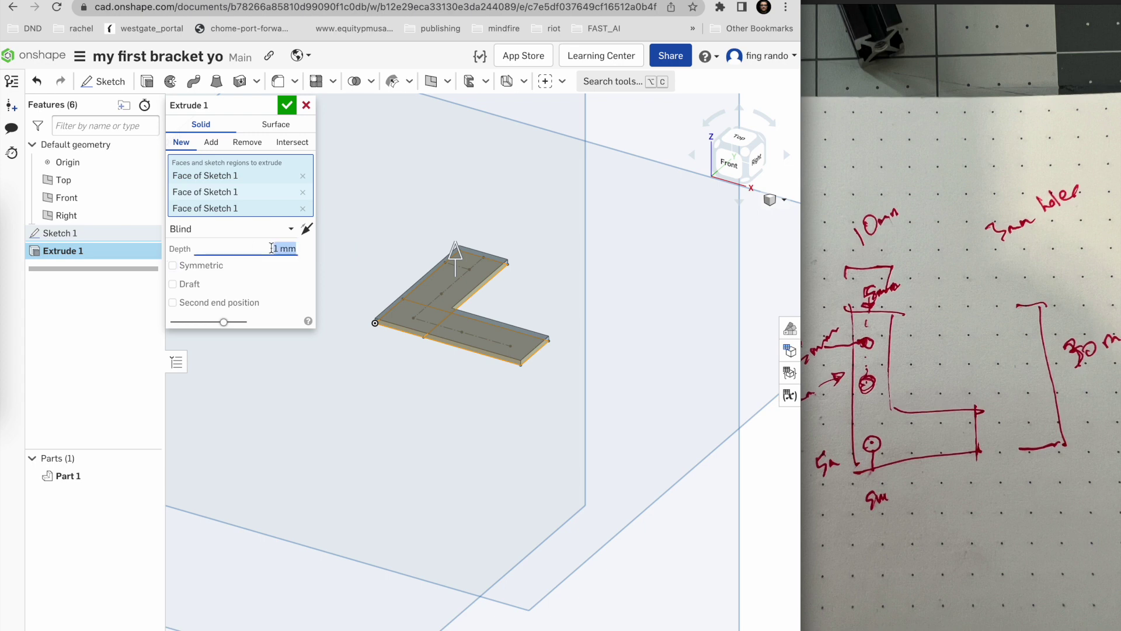
type("10")
type("848378383")
key("BackSpace")
key("BackSpace")
key("BackSpace")
key("BackSpace")
key("BackSpace")
key("BackSpace")
key("BackSpace")
key("BackSpace")
key("BackSpace")
key("Tab")
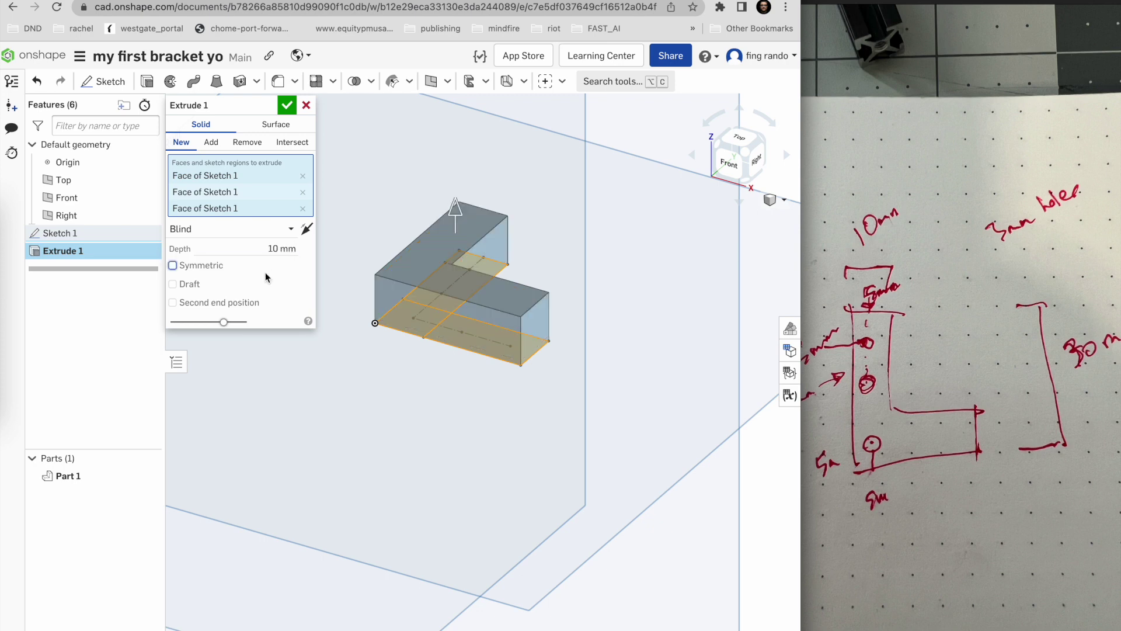
Set the extrusion depth back to 1 mm and finish the extrusion
left_click(275, 249)
type("1")
key("Tab")
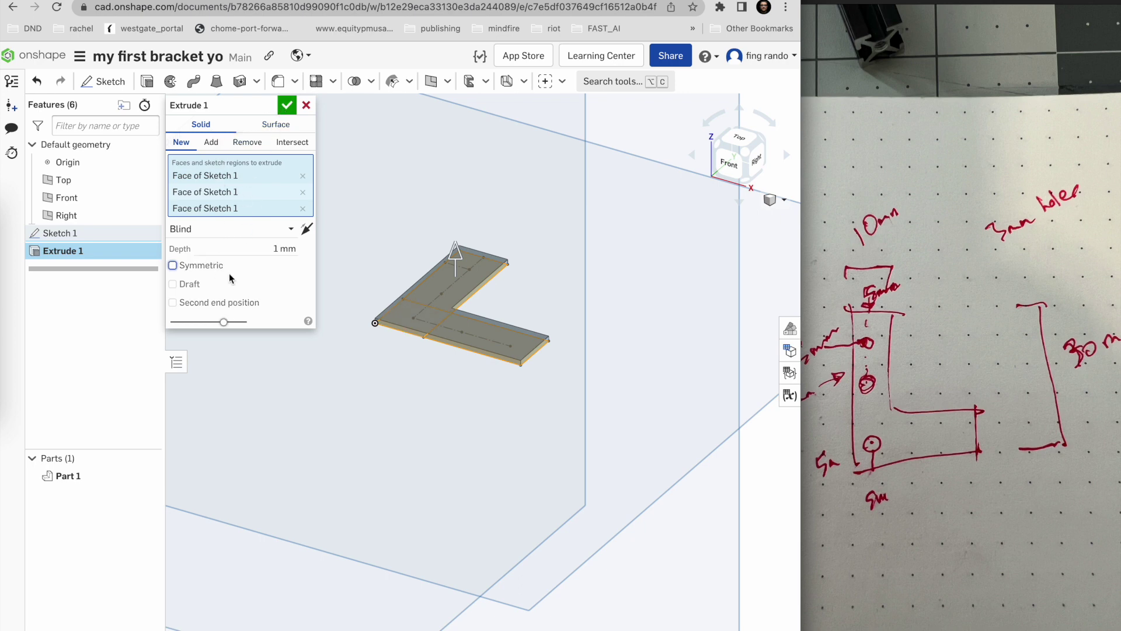
left_click(288, 107)
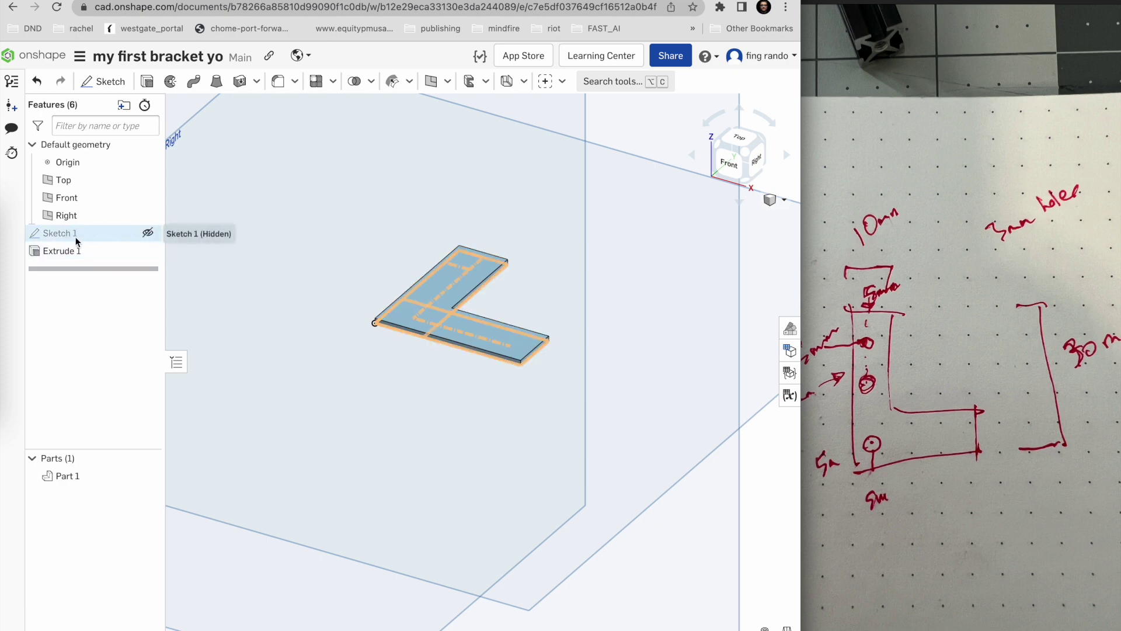
Show the hidden base sketch on the extruded bracket and widen the browser window to the full screen width
left_click(149, 234)
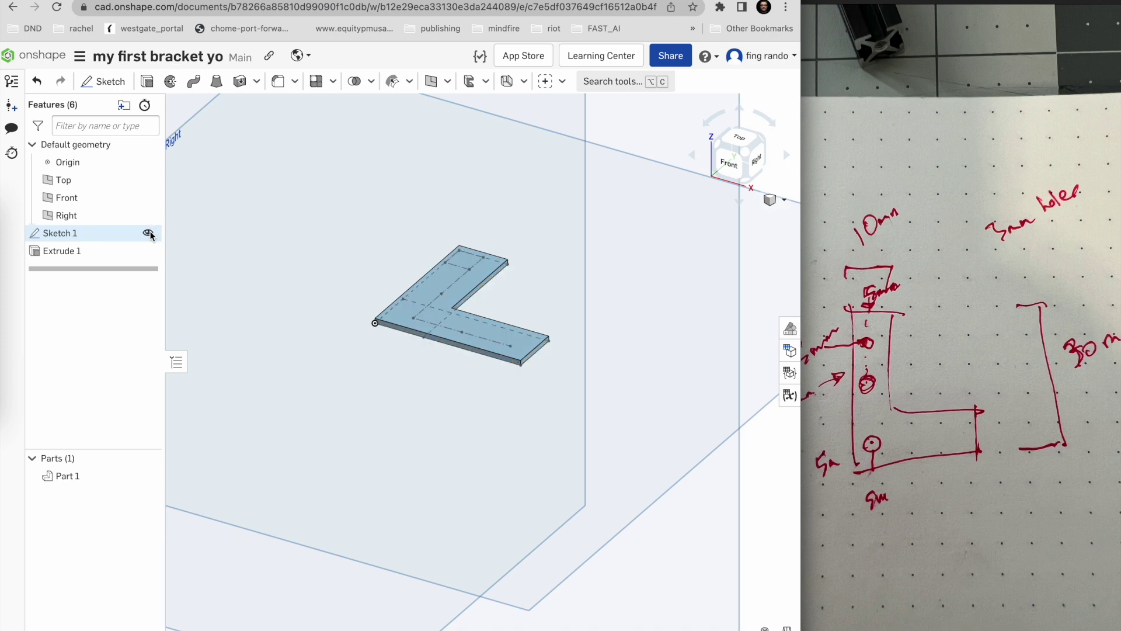
left_click(744, 142)
scroll(526, 301, "up", 5)
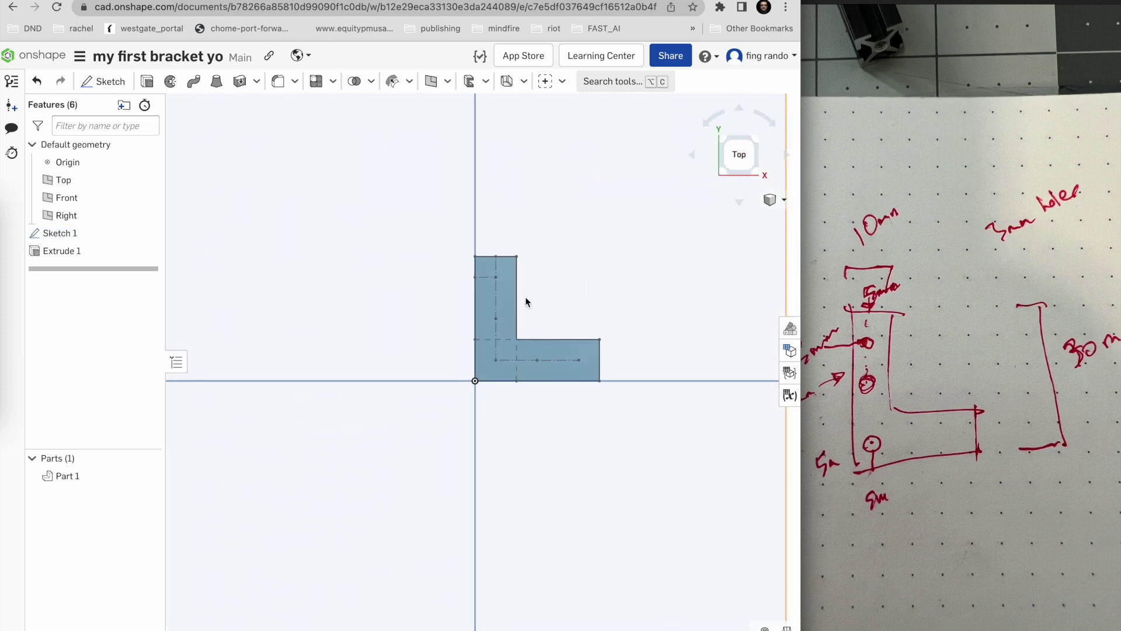
scroll(525, 301, "up", 3)
left_click_drag(595, 320, 553, 250)
left_click(752, 168)
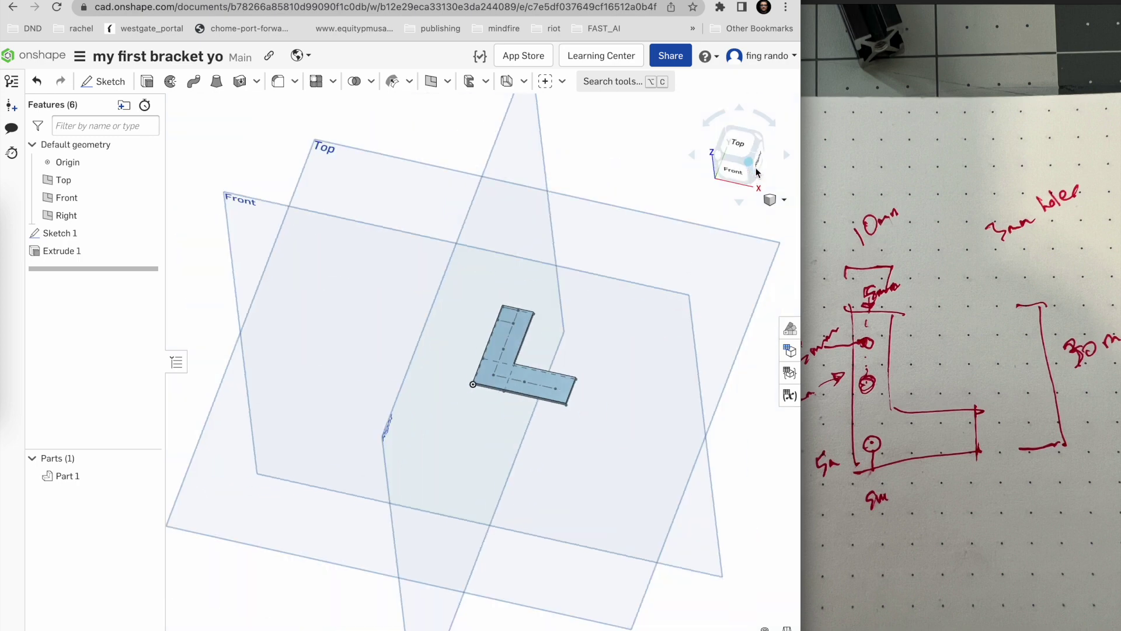
left_click(741, 139)
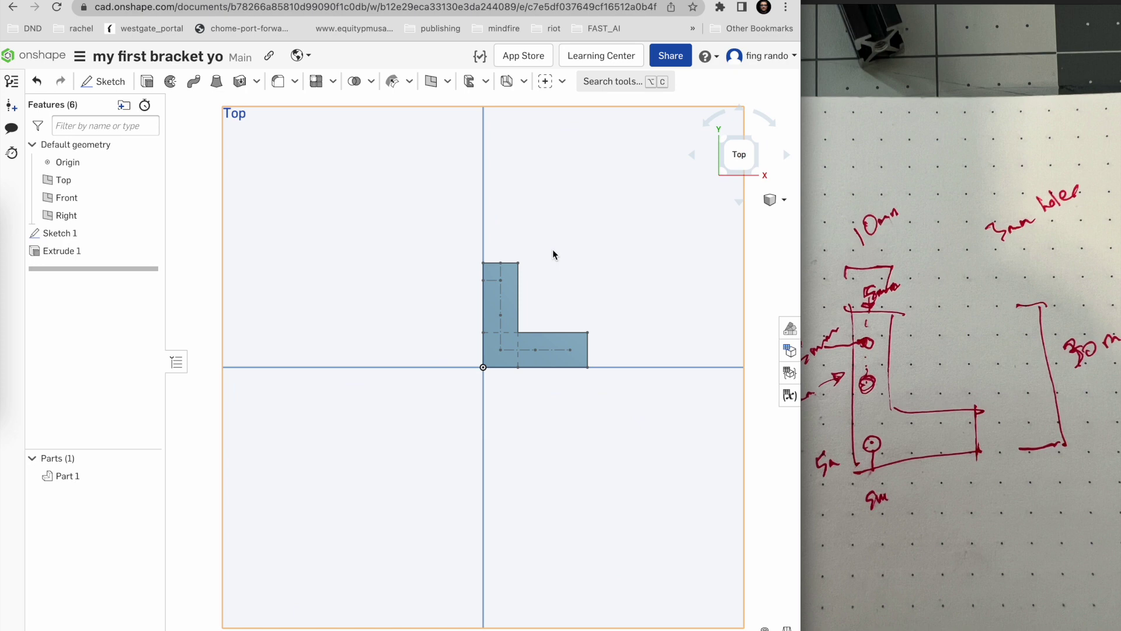
scroll(552, 250, "up", 1)
scroll(553, 250, "up", 1)
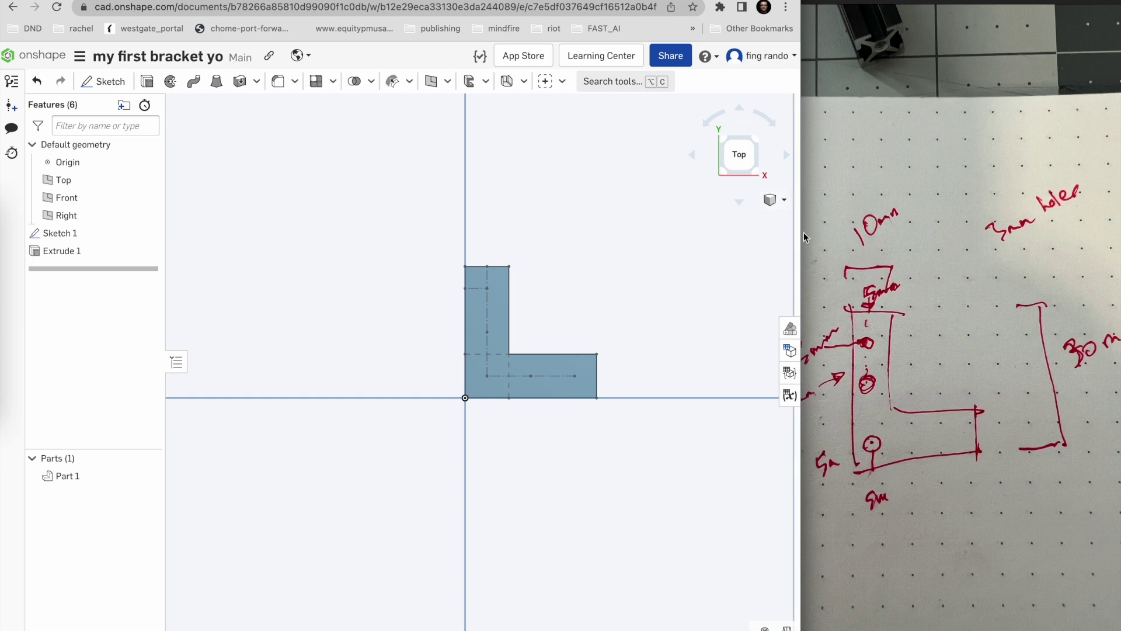
left_click_drag(802, 233, 1115, 251)
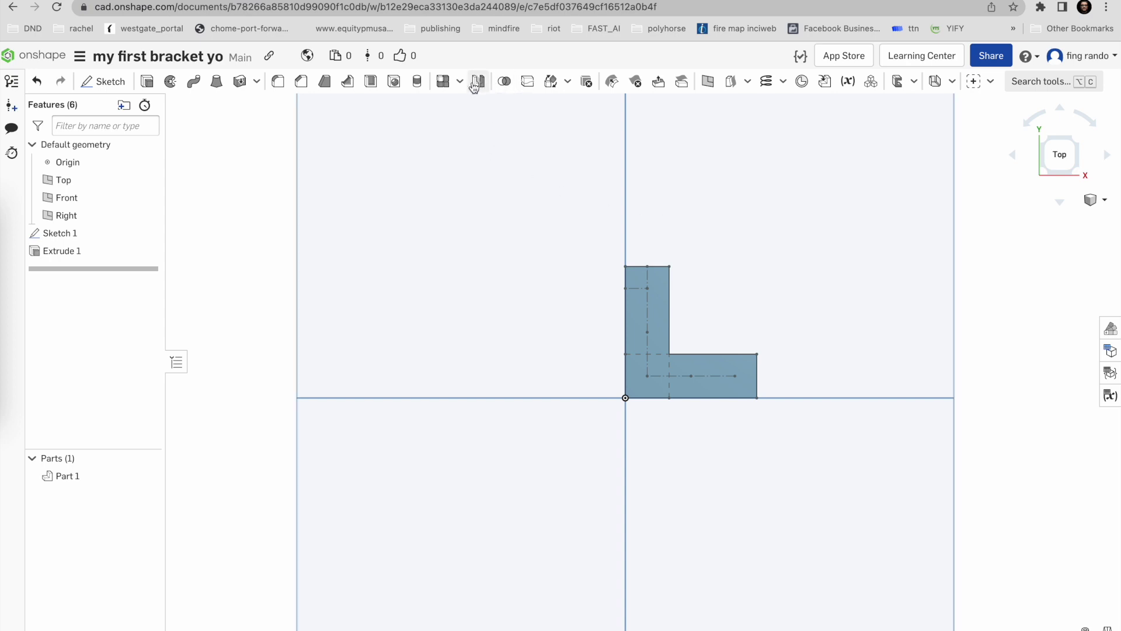
Place simple blind holes at the five construction line points, three along the upright arm and two along the foot
left_click(395, 92)
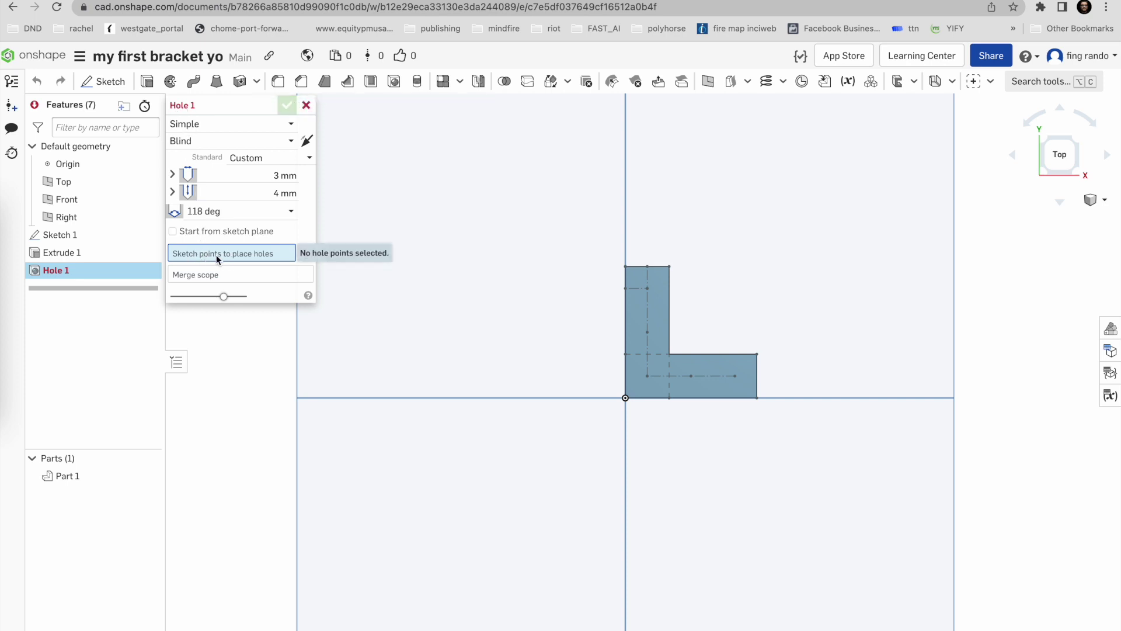
left_click(647, 289)
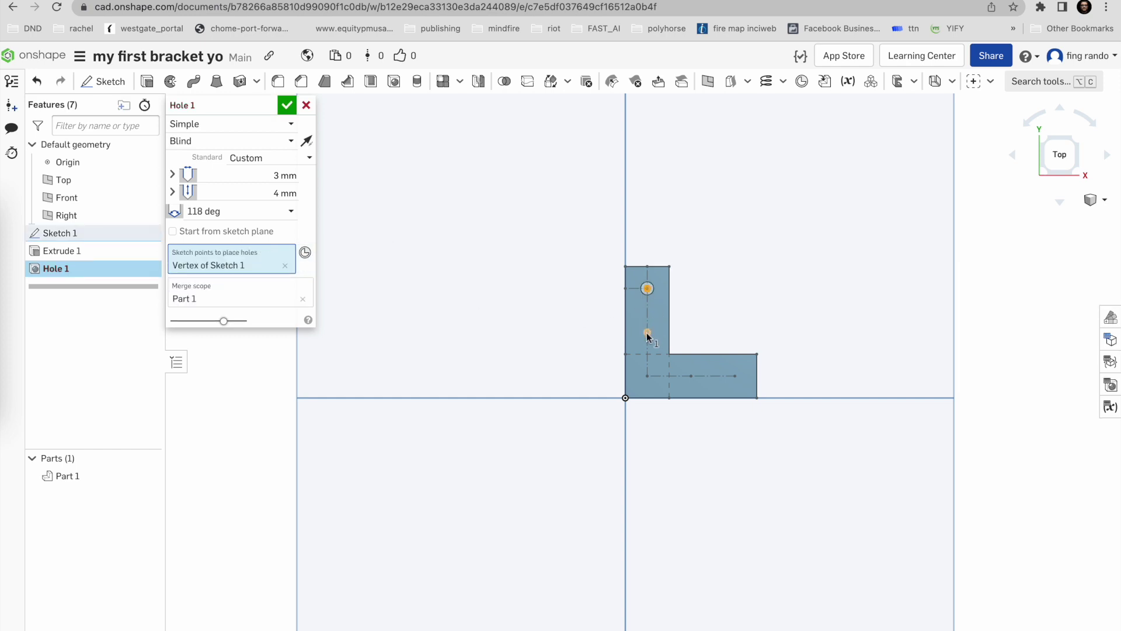
left_click(647, 333)
left_click(647, 376)
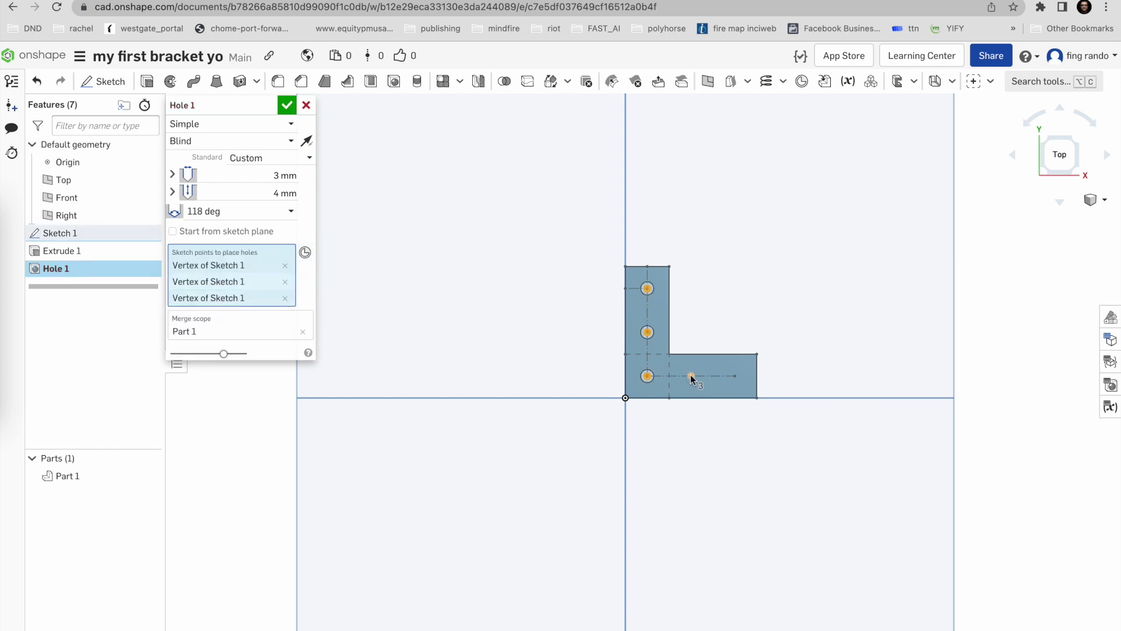
left_click(691, 376)
left_click(736, 376)
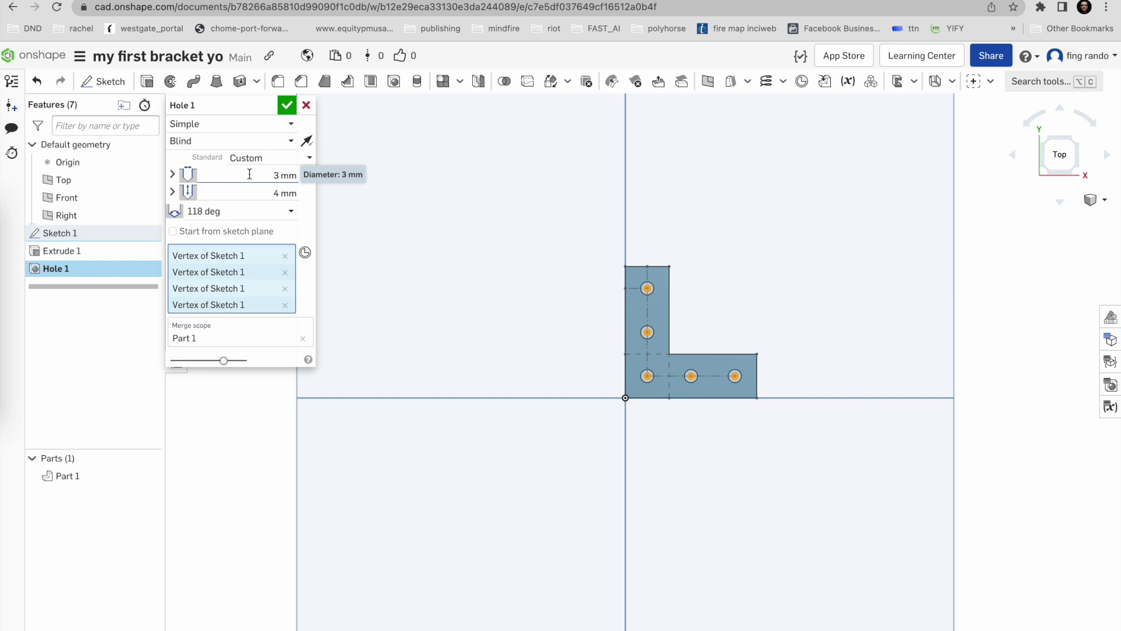
Try a diameter of 2 mm for the bracket's five holes
left_click(268, 176)
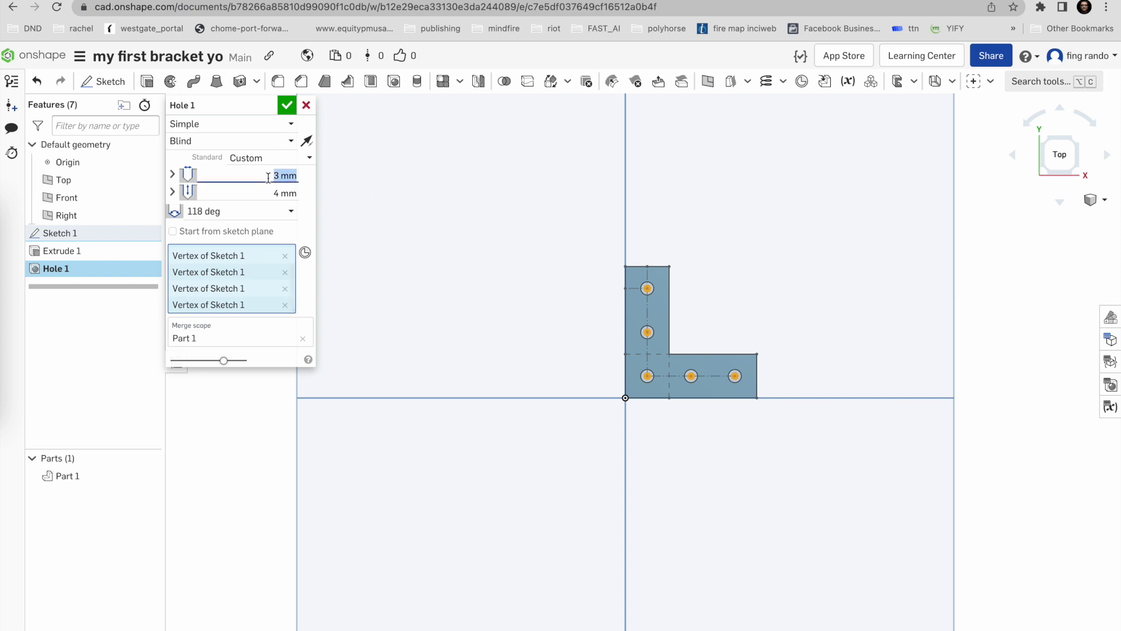
type("2")
key("Tab")
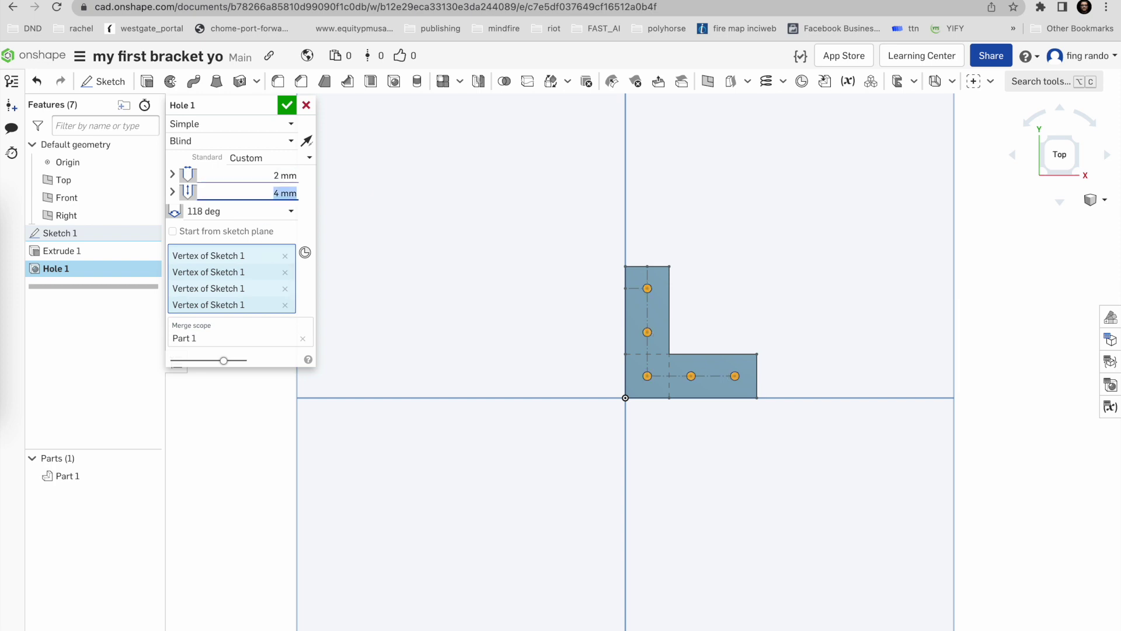
Set the hole diameter to 3 mm and finish the hole feature
left_click(285, 176)
type("3")
key("Tab")
left_click(286, 106)
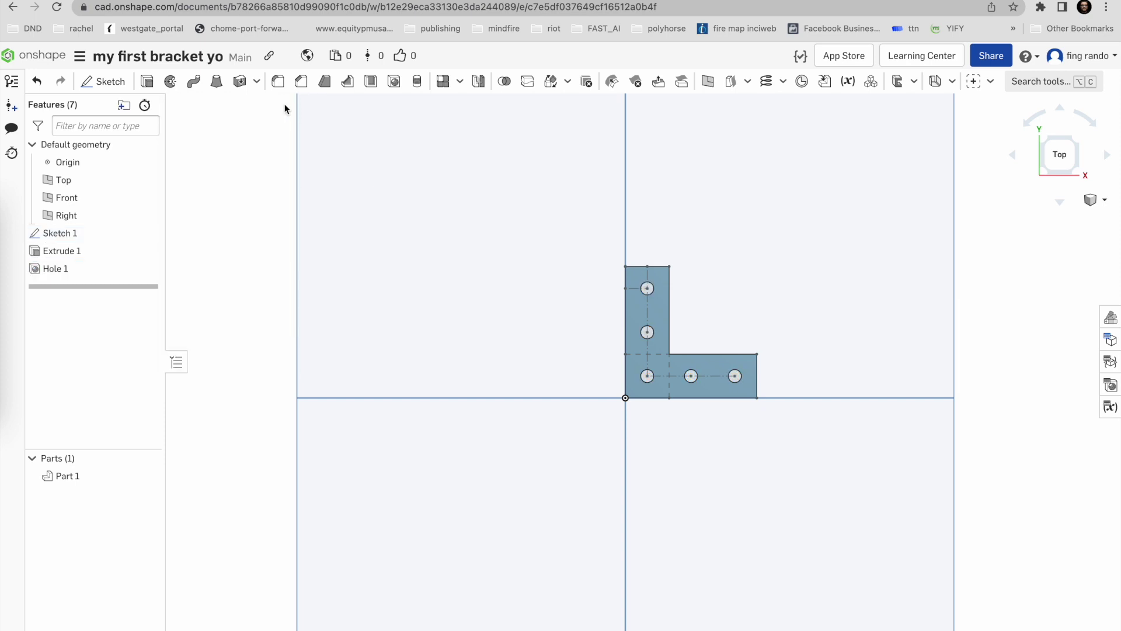
left_click(1080, 173)
scroll(695, 370, "up", 5)
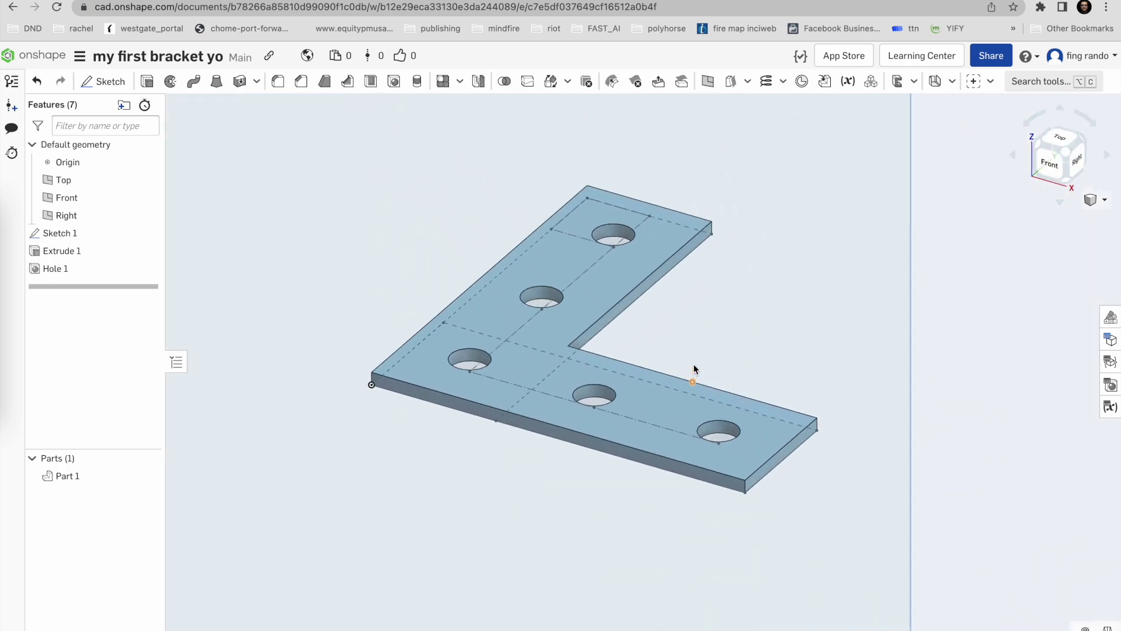
scroll(695, 369, "up", 2)
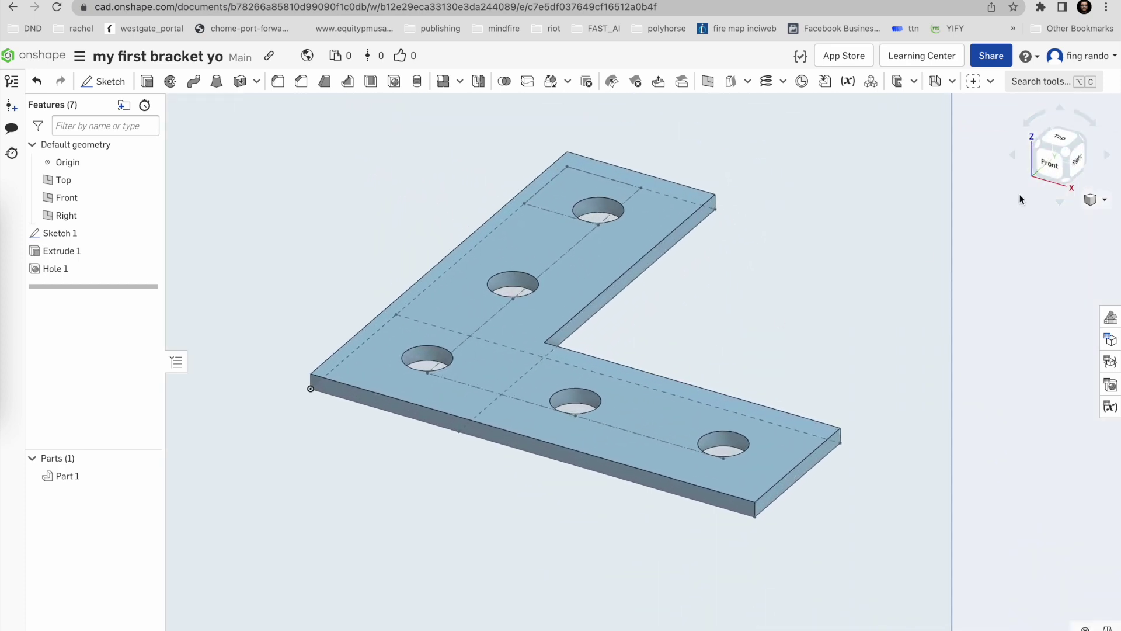